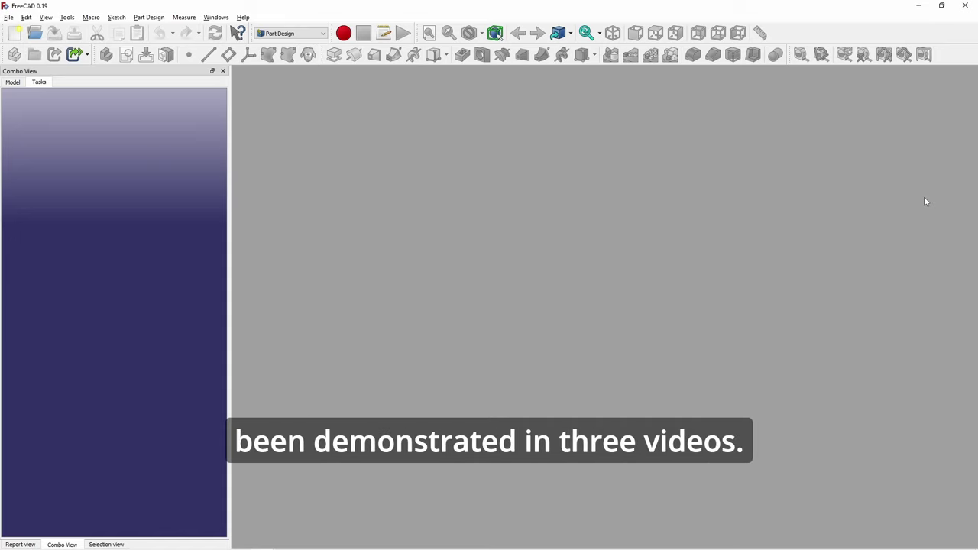
Step: Create a new document with a body and a sketch on the XY plane
{"action": "key", "text": "alt+Tab"}
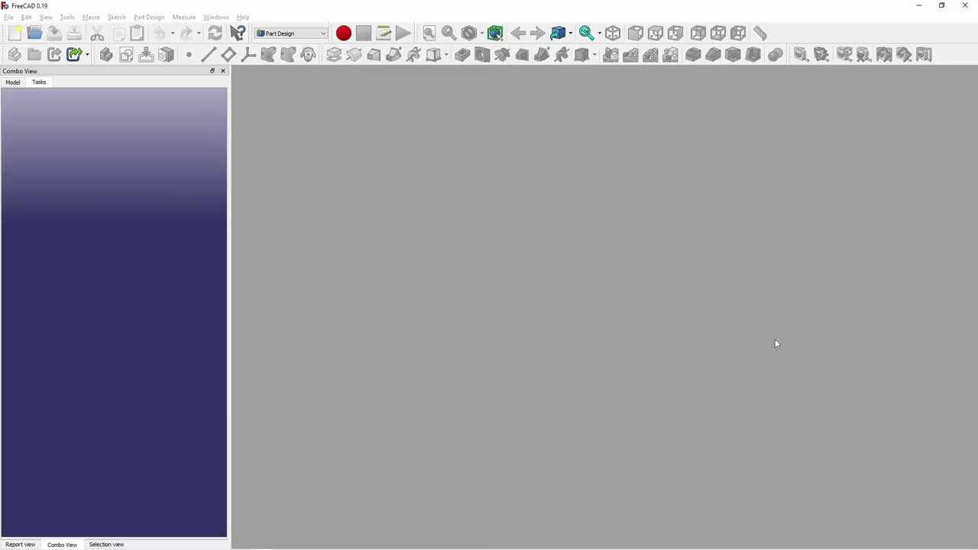
{"action": "left_click", "coordinate": [15, 33]}
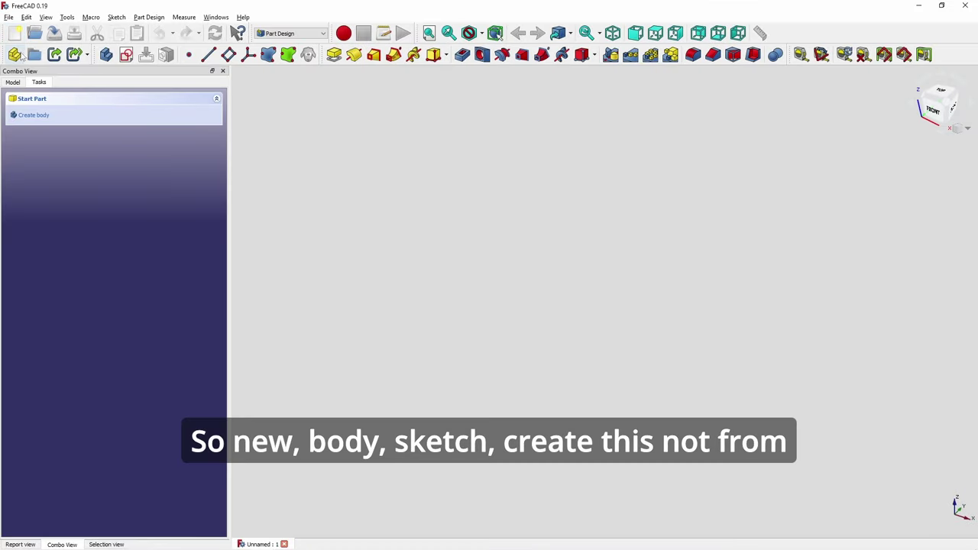
{"action": "left_click", "coordinate": [107, 55]}
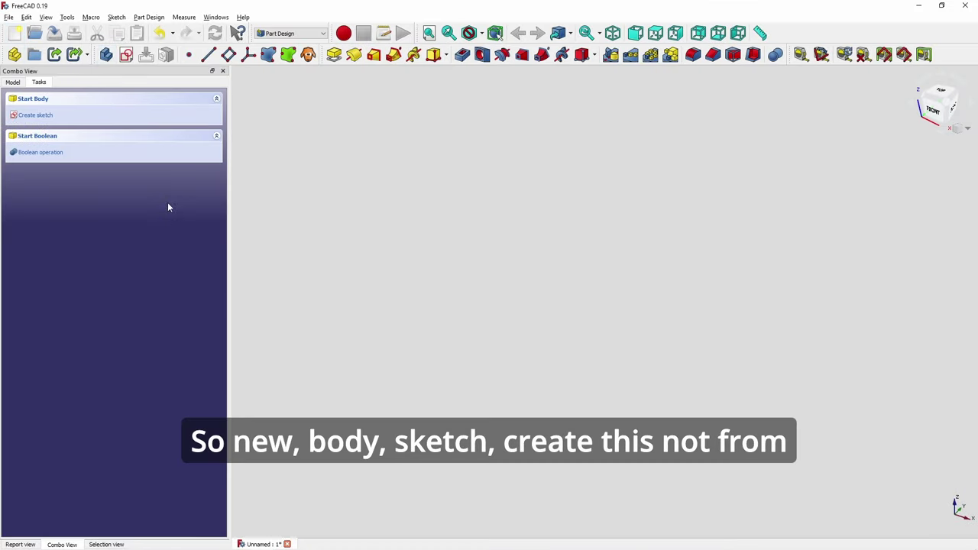
{"action": "left_click", "coordinate": [128, 56]}
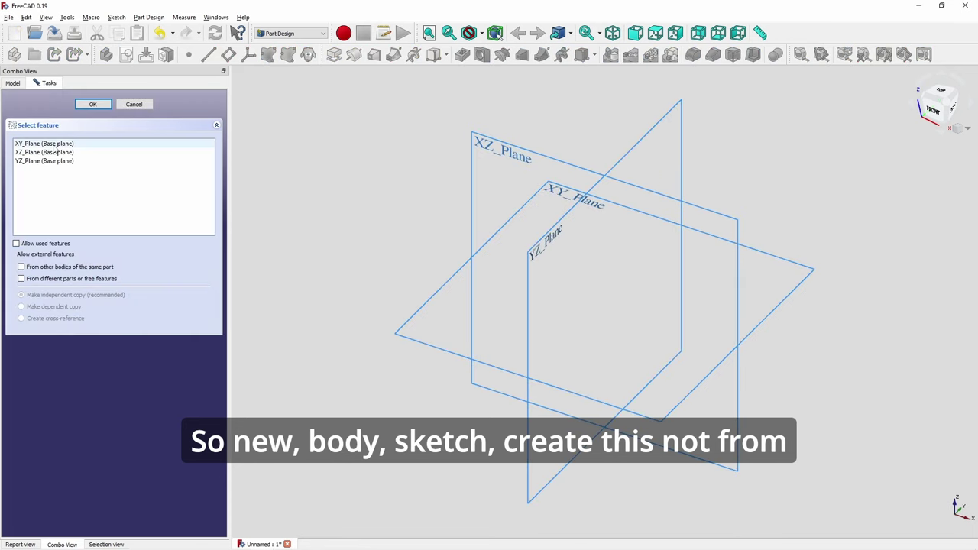
{"action": "left_click", "coordinate": [51, 144]}
{"action": "left_click", "coordinate": [92, 104]}
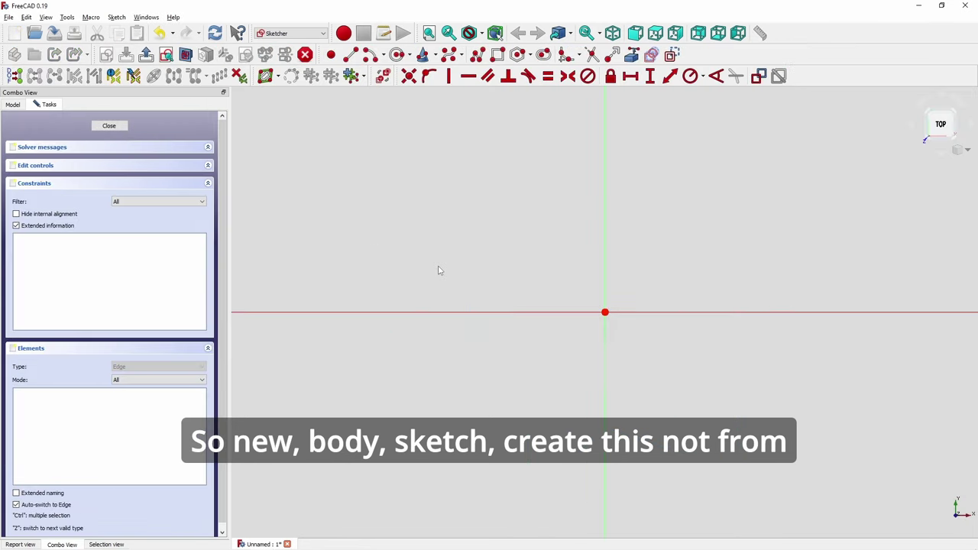
Step: Draw a rectangle spanning the origin, from upper-left to lower-right
{"action": "left_click", "coordinate": [497, 55]}
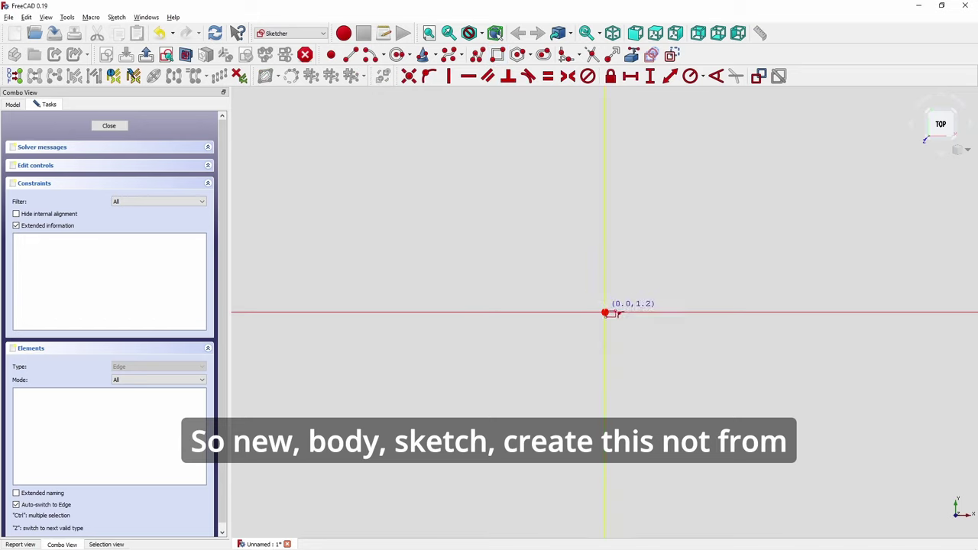
{"action": "left_click", "coordinate": [471, 234]}
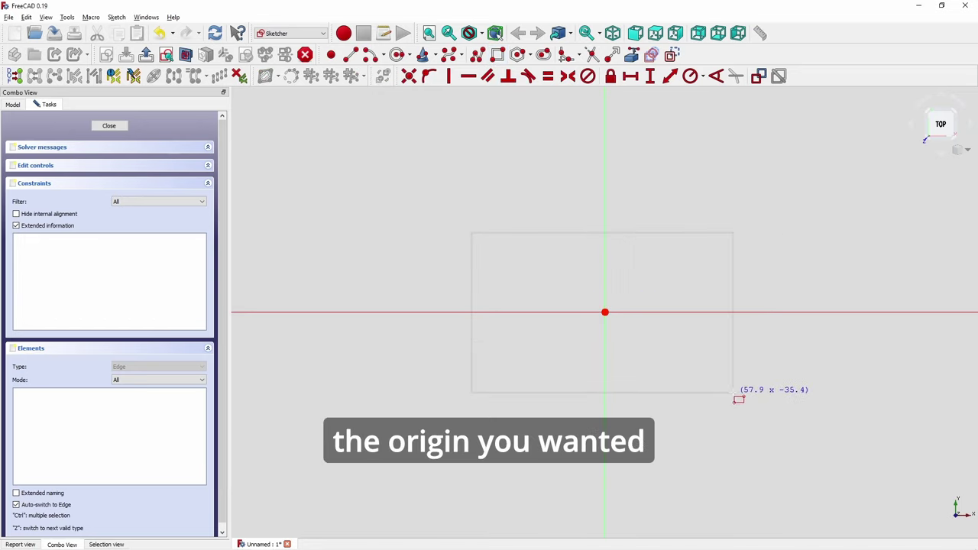
{"action": "left_click", "coordinate": [746, 392]}
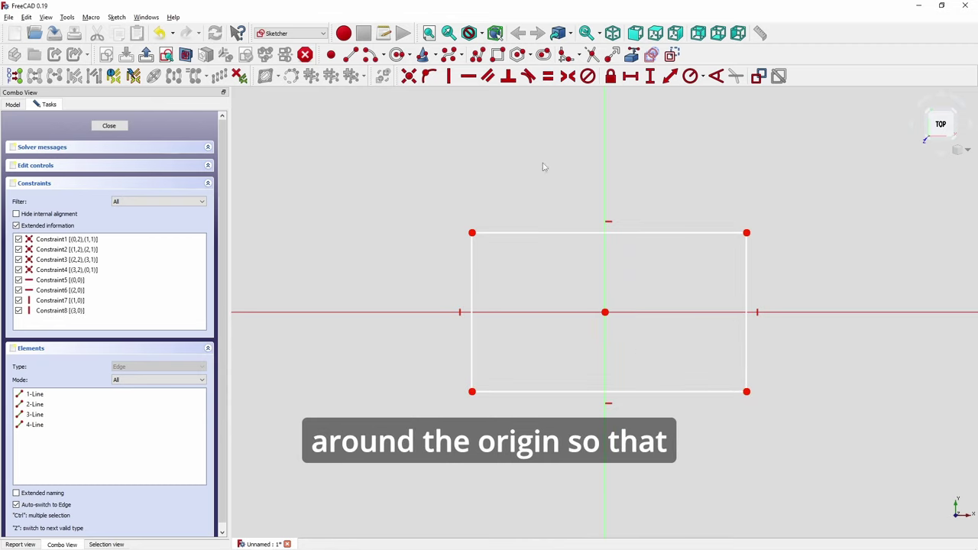
{"action": "key", "text": "alt+Tab"}
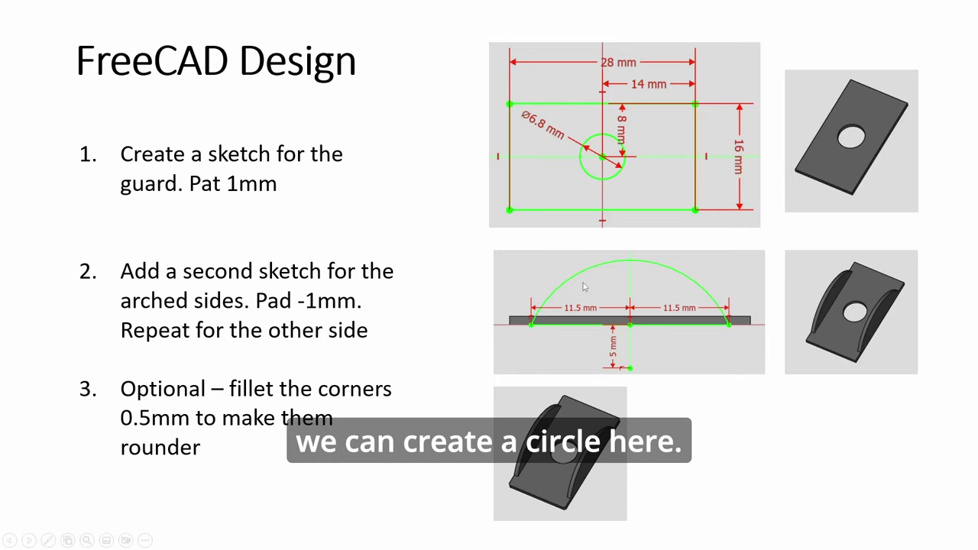
Step: Constrain the rectangle's width to 28 mm
{"action": "key", "text": "alt+Tab"}
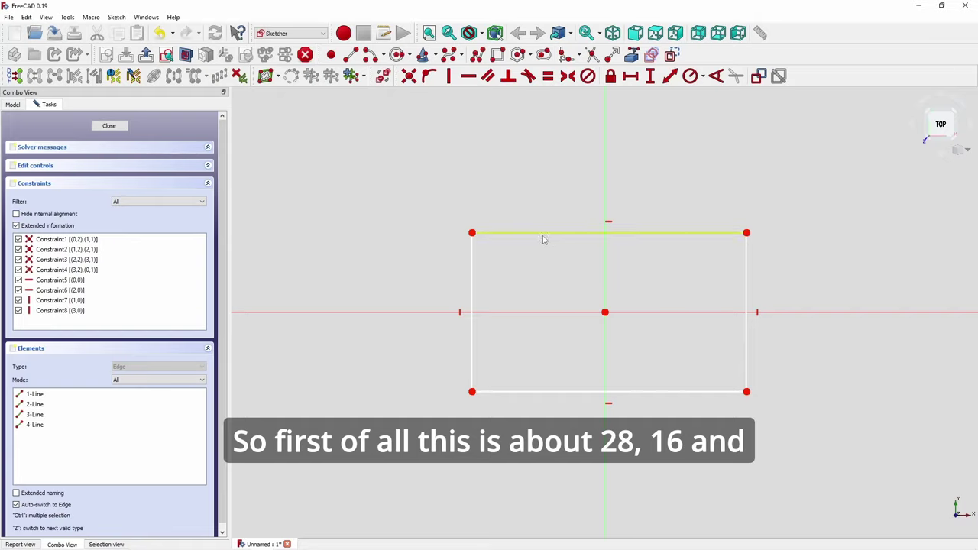
{"action": "type", "text": "l"}
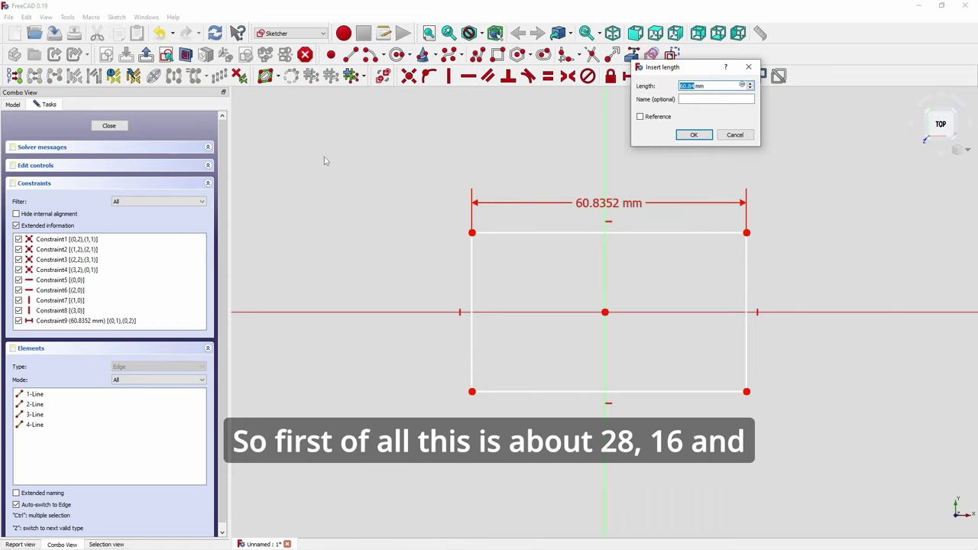
{"action": "type", "text": "28"}
{"action": "key", "text": "Return"}
{"action": "scroll", "coordinate": [577, 275], "scroll_direction": "down", "scroll_amount": 2}
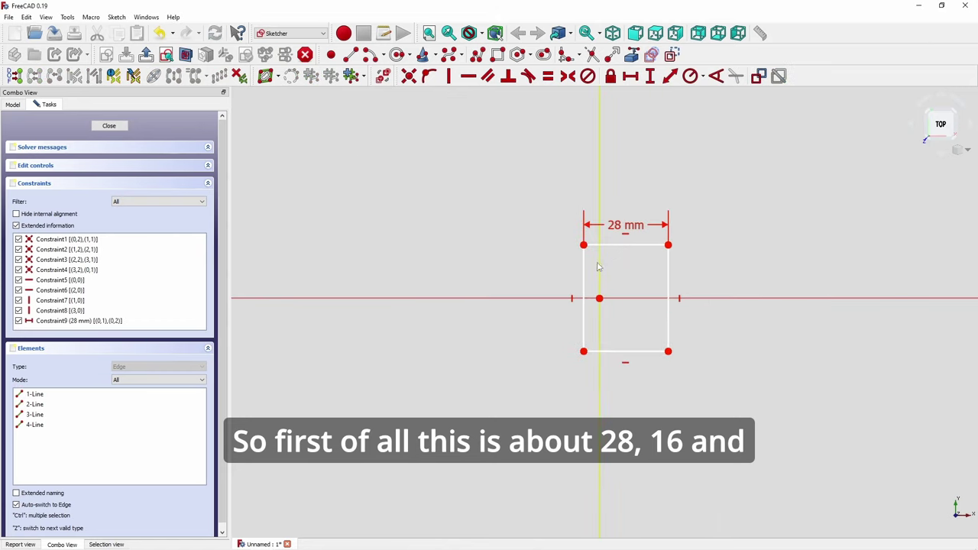
{"action": "left_click_drag", "start_coordinate": [585, 268], "coordinate": [554, 267]}
Step: Give the rectangle's right edge a 16 mm vertical length
{"action": "left_click", "coordinate": [638, 282]}
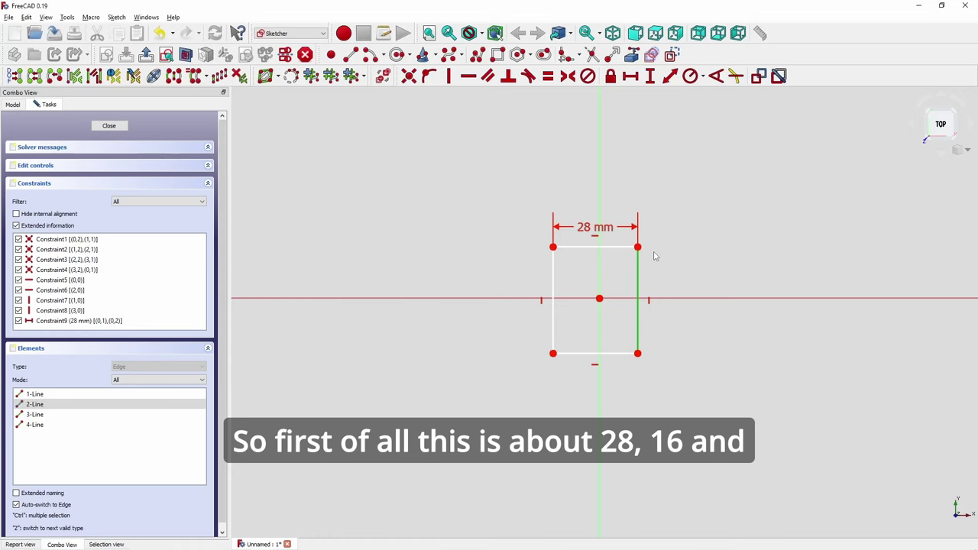
{"action": "left_click", "coordinate": [650, 75]}
{"action": "type", "text": "16"}
{"action": "key", "text": "Return"}
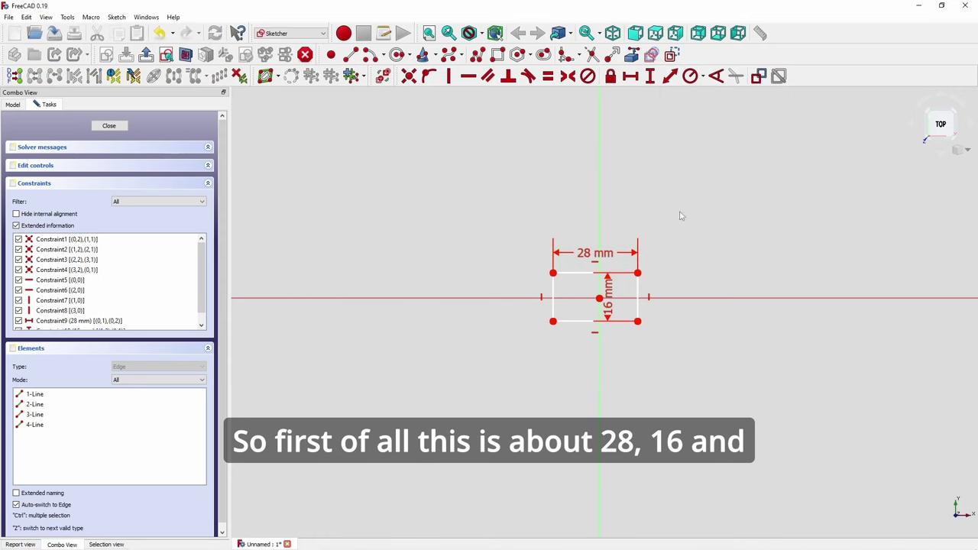
{"action": "scroll", "coordinate": [657, 244], "scroll_direction": "up", "scroll_amount": 5}
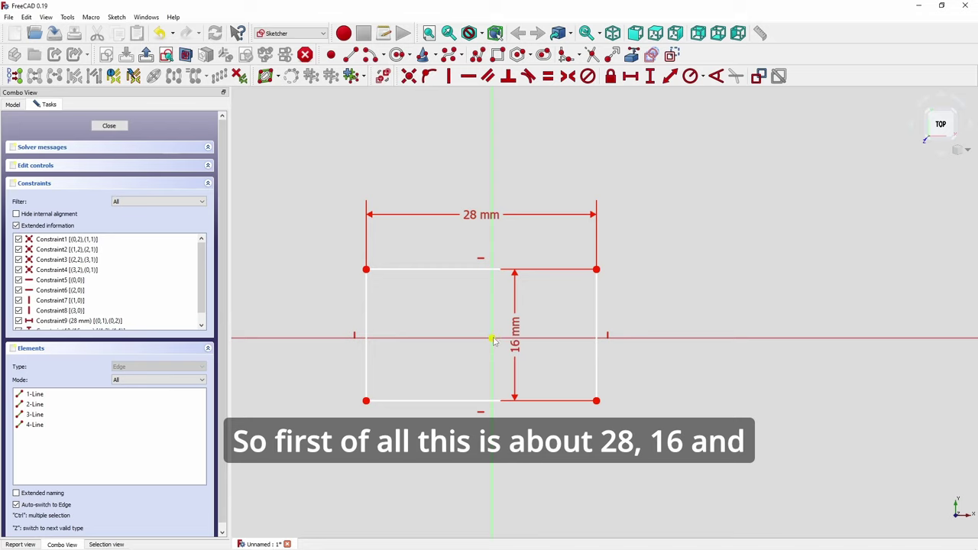
{"action": "left_click_drag", "start_coordinate": [426, 271], "coordinate": [450, 289]}
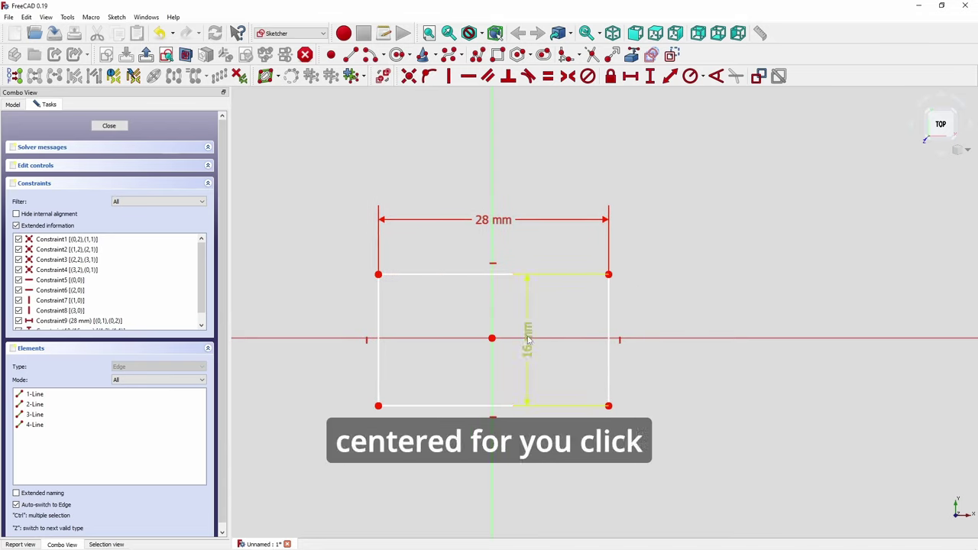
Step: Make the top two corners symmetric about the vertical axis
{"action": "left_click", "coordinate": [379, 274]}
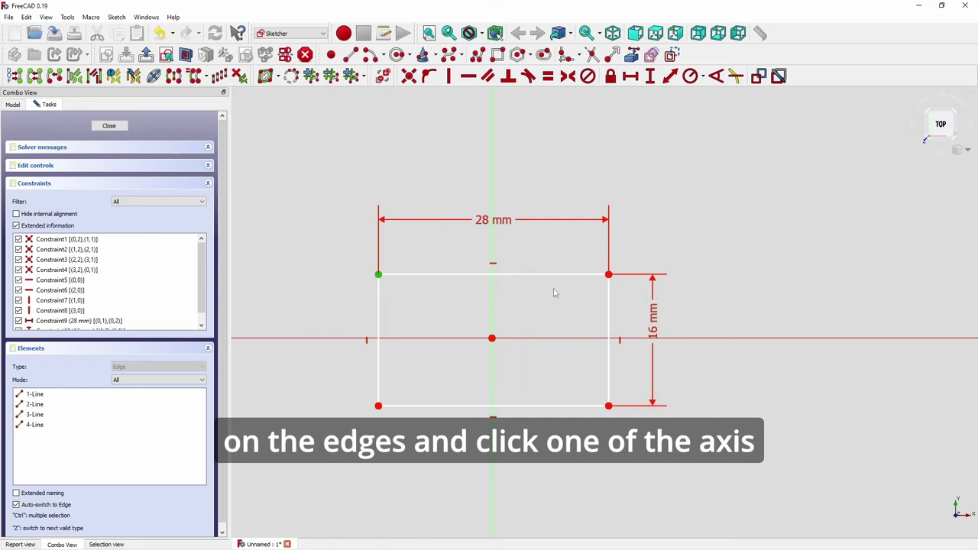
{"action": "left_click", "coordinate": [608, 275]}
{"action": "left_click", "coordinate": [492, 186]}
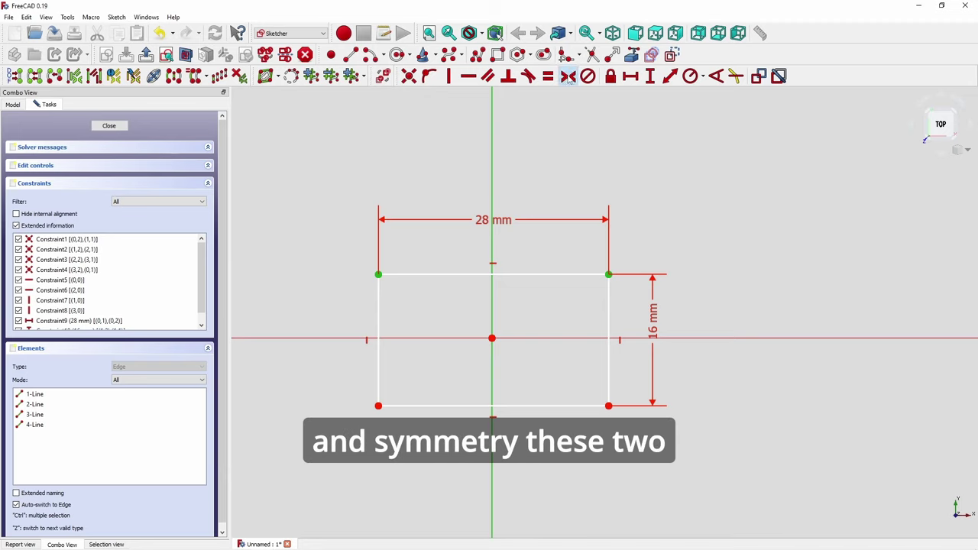
{"action": "left_click", "coordinate": [569, 77]}
Step: Make the left two corners symmetric about the horizontal axis
{"action": "left_click", "coordinate": [376, 406]}
{"action": "left_click", "coordinate": [376, 274]}
{"action": "left_click", "coordinate": [328, 341]}
{"action": "left_click", "coordinate": [568, 77]}
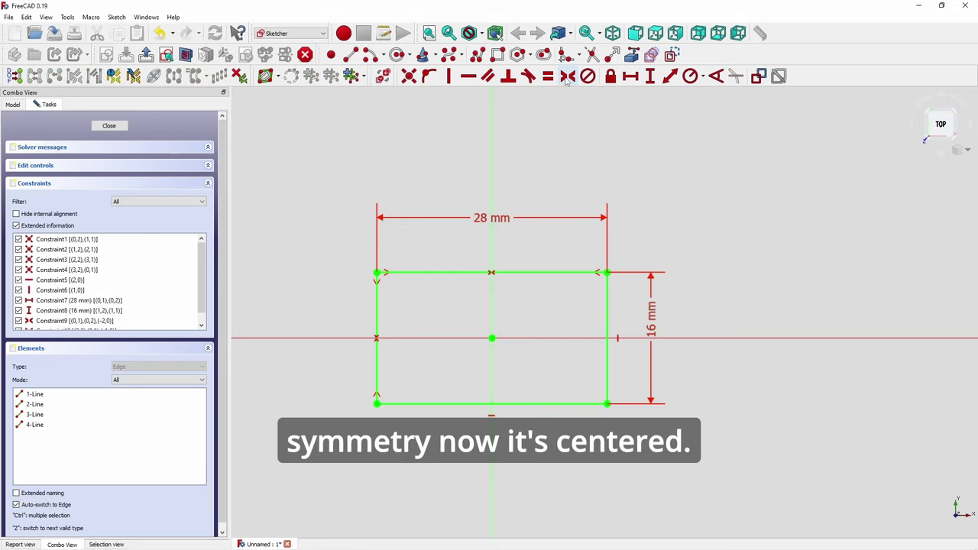
{"action": "left_click", "coordinate": [397, 55]}
Step: Draw a circle centred on the origin and constrain its diameter to 6.8 mm
{"action": "left_click", "coordinate": [493, 338]}
{"action": "left_click", "coordinate": [520, 365]}
{"action": "right_click", "coordinate": [549, 317]}
{"action": "left_click", "coordinate": [525, 317]}
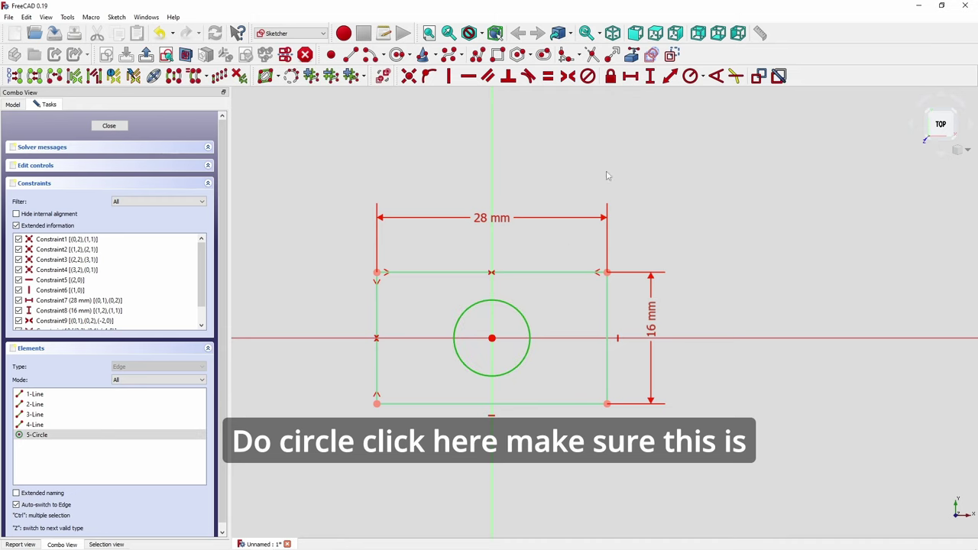
{"action": "left_click", "coordinate": [702, 77]}
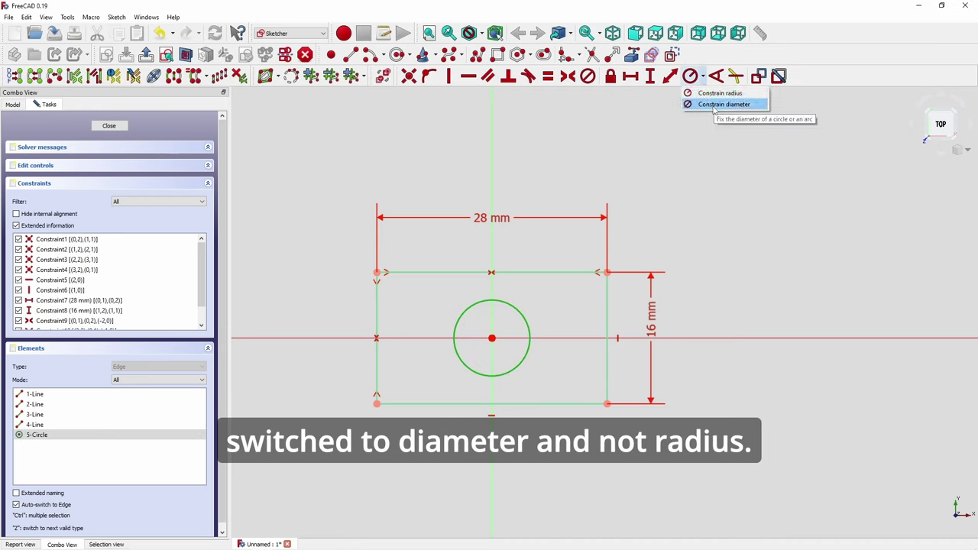
{"action": "left_click", "coordinate": [719, 105]}
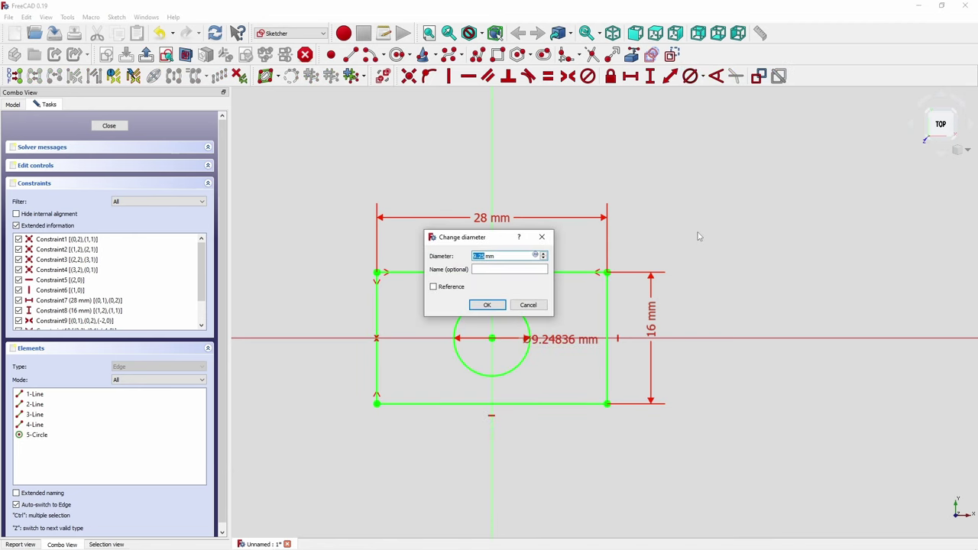
{"action": "type", "text": "6.8"}
{"action": "key", "text": "Return"}
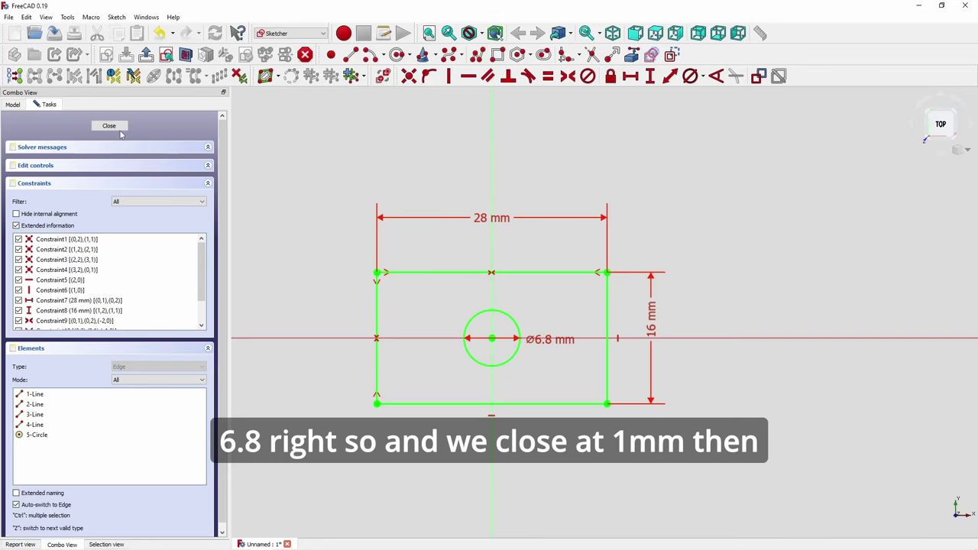
Step: Close the sketch and pad it to a 1 mm thick plate
{"action": "left_click", "coordinate": [117, 128]}
{"action": "left_click", "coordinate": [334, 54]}
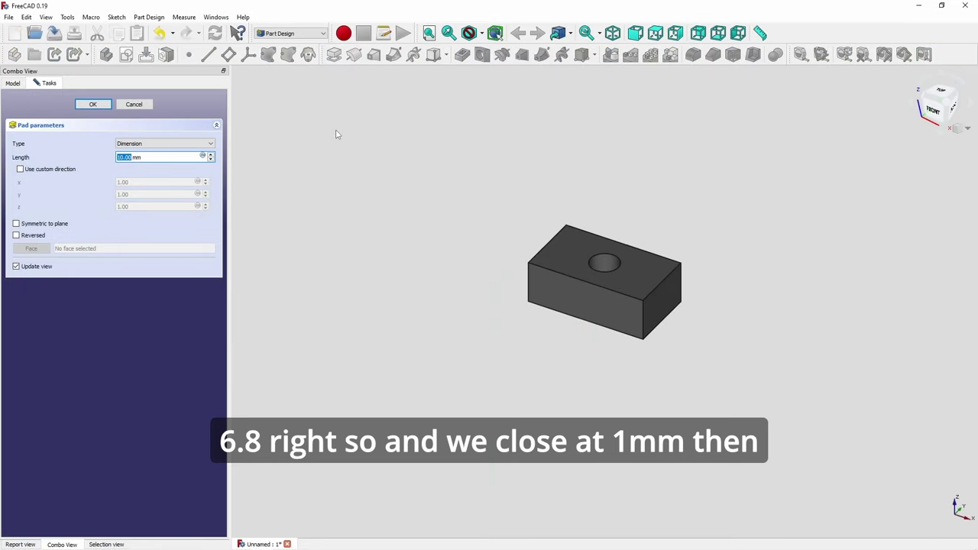
{"action": "type", "text": "1"}
{"action": "key", "text": "Return"}
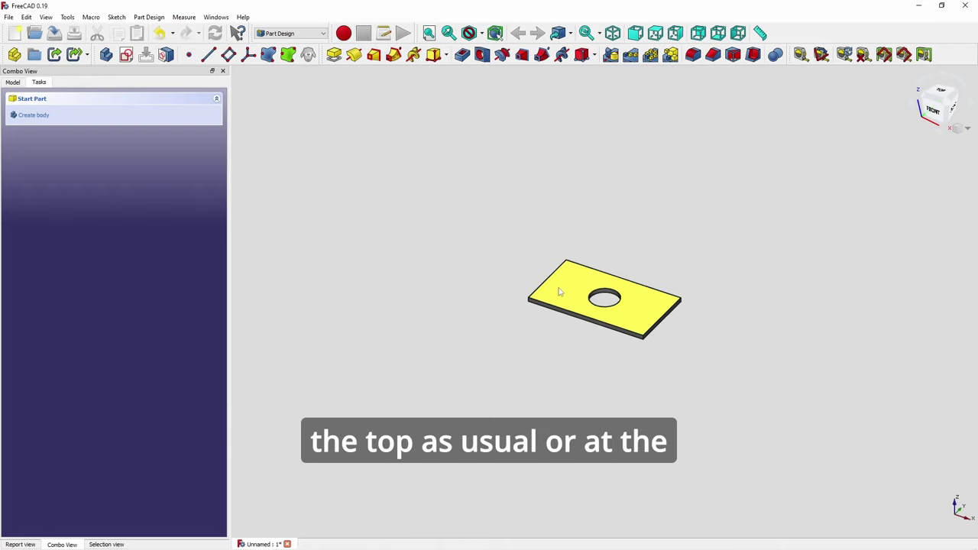
{"action": "scroll", "coordinate": [559, 291], "scroll_direction": "up", "scroll_amount": 3}
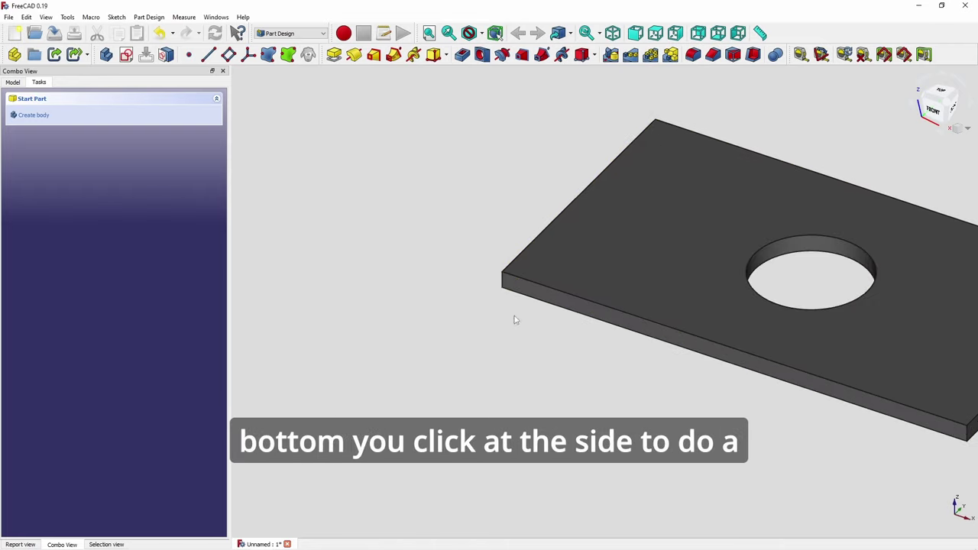
Step: Start a new sketch on the plate's long side face
{"action": "left_click", "coordinate": [538, 297]}
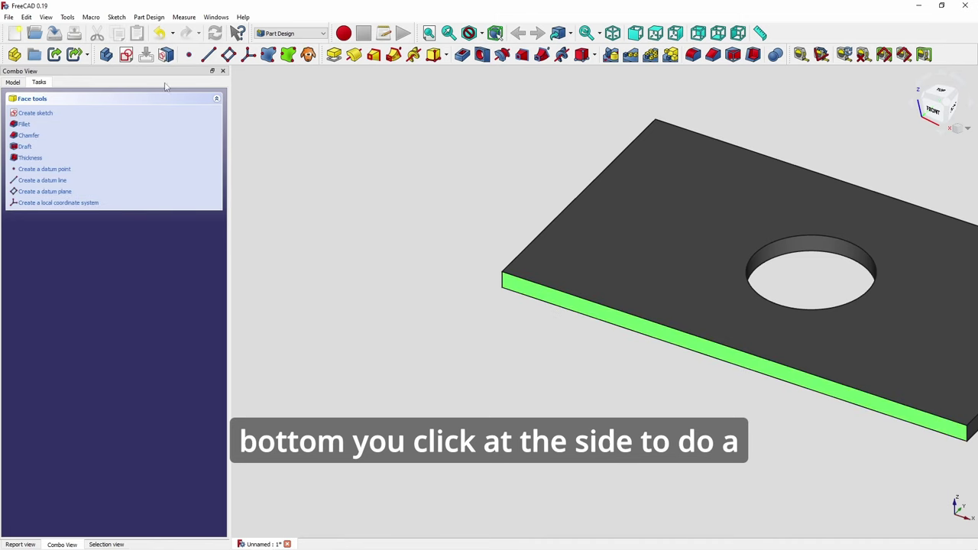
{"action": "left_click", "coordinate": [126, 54]}
{"action": "scroll", "coordinate": [679, 255], "scroll_direction": "down", "scroll_amount": 3}
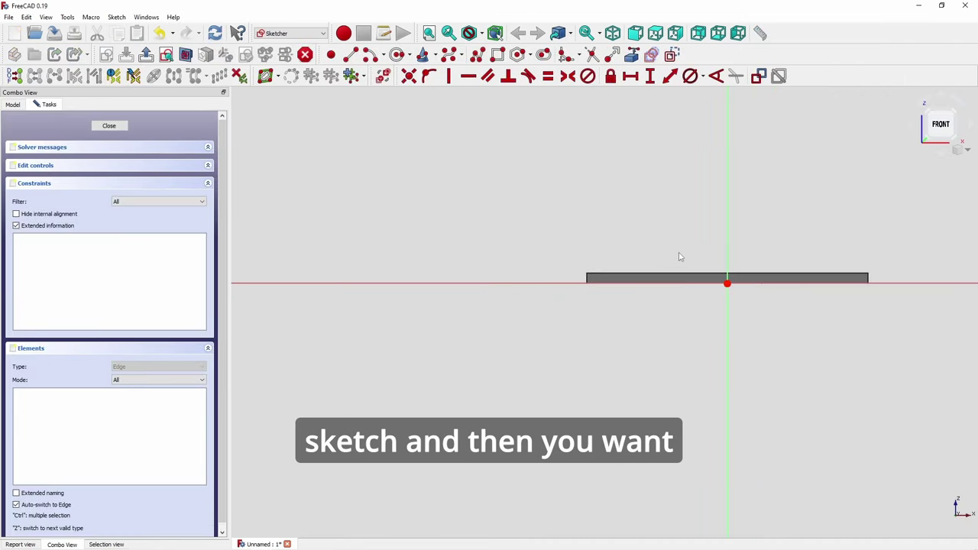
{"action": "middle_click_drag", "start_coordinate": [679, 255], "coordinate": [508, 259]}
{"action": "key", "text": "alt+Tab"}
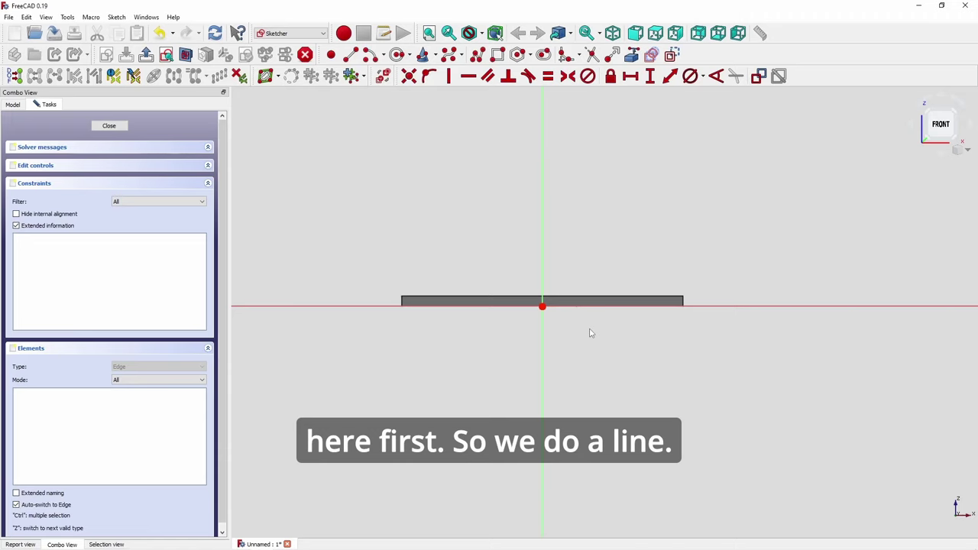
Step: Draw a horizontal line along the sketch's horizontal axis
{"action": "left_click", "coordinate": [350, 54]}
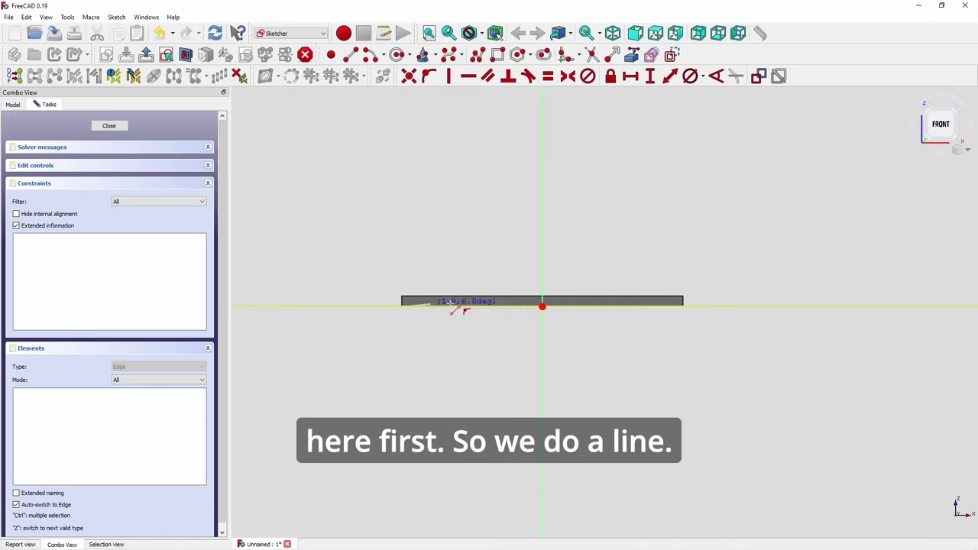
{"action": "left_click", "coordinate": [671, 306]}
{"action": "right_click", "coordinate": [604, 338]}
{"action": "scroll", "coordinate": [557, 323], "scroll_direction": "up", "scroll_amount": 3}
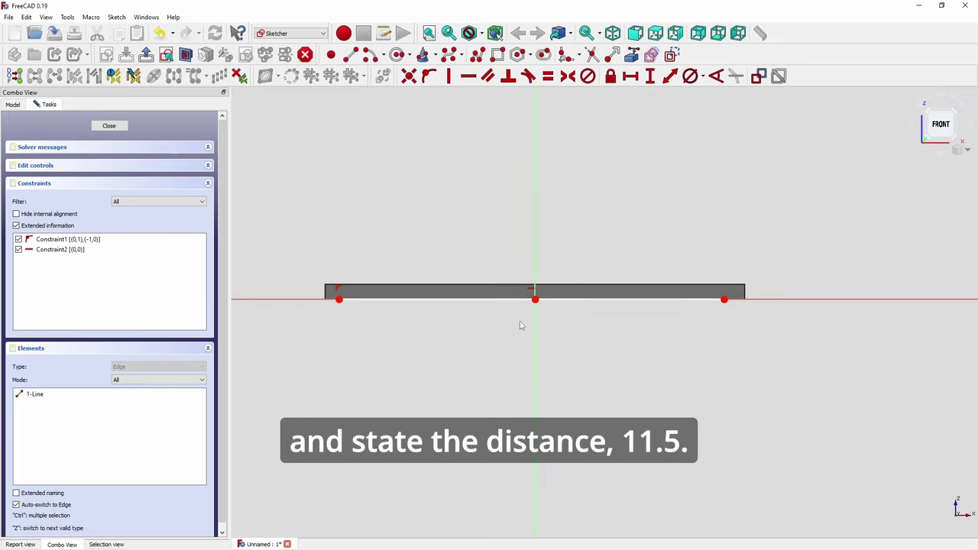
Step: Dimension the line's right end 11.5 mm horizontally from the origin
{"action": "left_click", "coordinate": [535, 299]}
{"action": "left_click", "coordinate": [724, 299]}
{"action": "left_click", "coordinate": [631, 76]}
{"action": "type", "text": "11.5"}
{"action": "key", "text": "Return"}
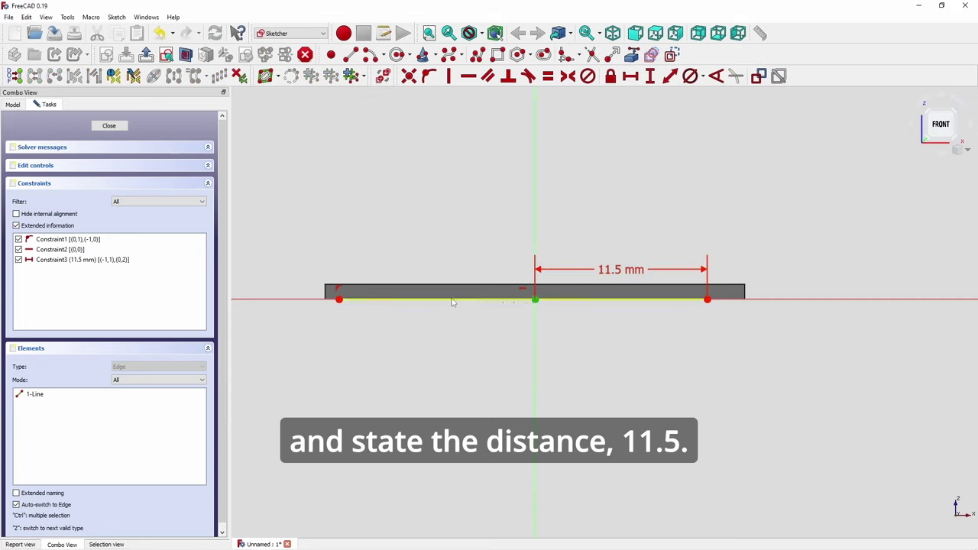
Step: Dimension the left end from the origin, correcting 11.45 to 11.5 mm
{"action": "left_click", "coordinate": [535, 299]}
{"action": "left_click", "coordinate": [338, 299]}
{"action": "left_click", "coordinate": [630, 76]}
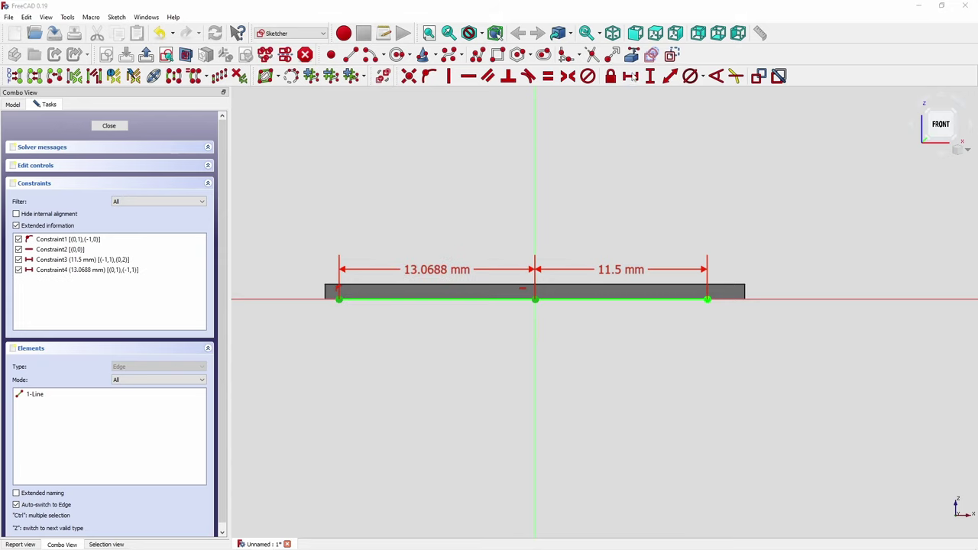
{"action": "type", "text": "11.45"}
{"action": "key", "text": "Return"}
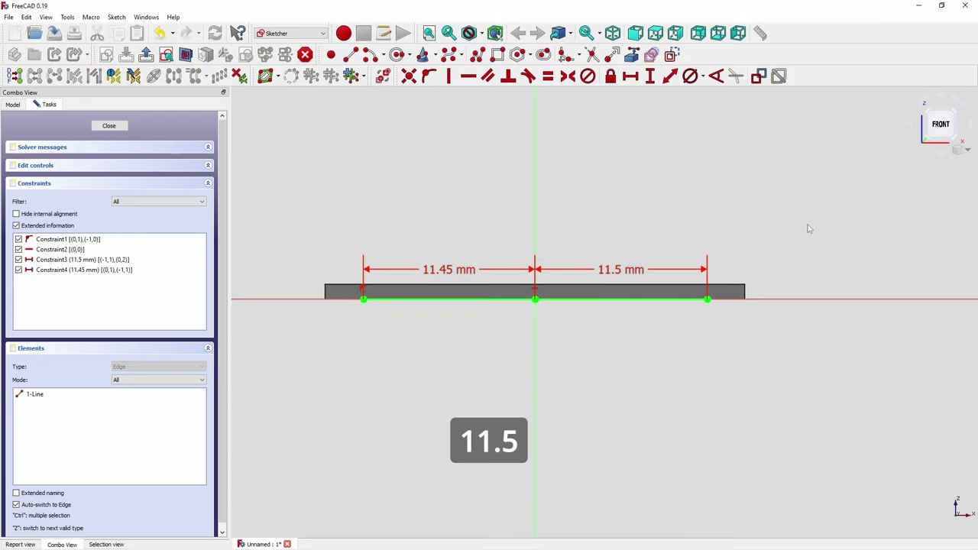
{"action": "double_click", "coordinate": [460, 279]}
{"action": "type", "text": "11.5"}
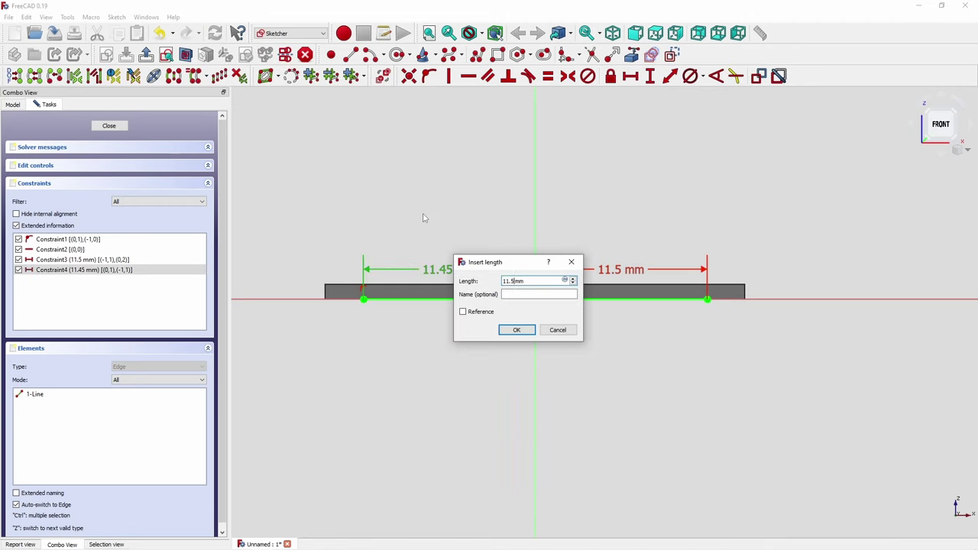
{"action": "key", "text": "Return"}
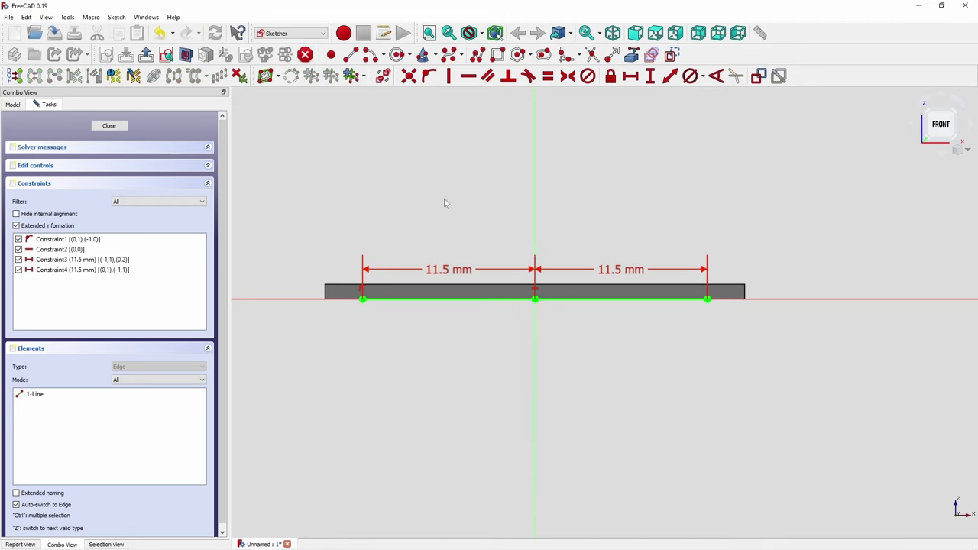
Step: Place a sketch point 5 mm below the origin
{"action": "left_click", "coordinate": [330, 54]}
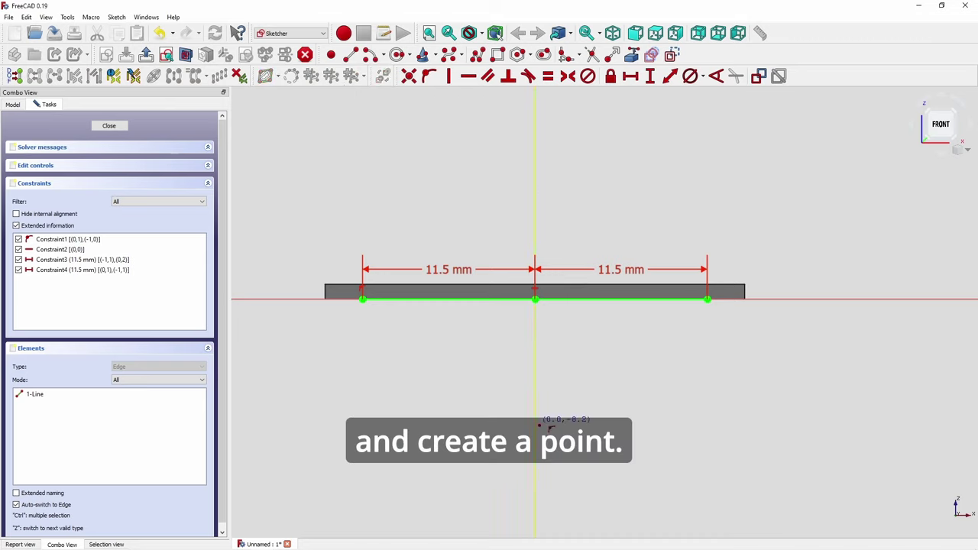
{"action": "left_click", "coordinate": [534, 421]}
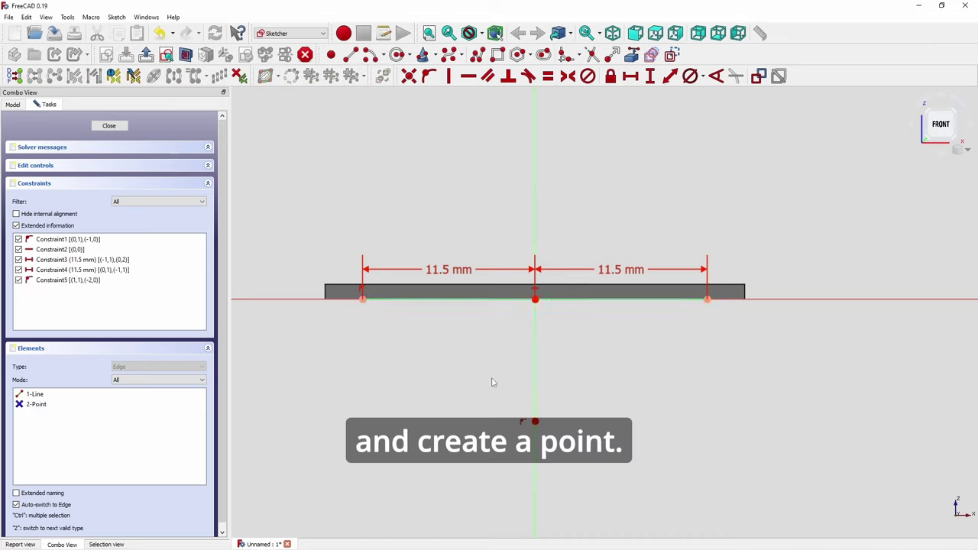
{"action": "left_click", "coordinate": [535, 299]}
{"action": "left_click", "coordinate": [535, 421]}
{"action": "left_click", "coordinate": [650, 75]}
{"action": "type", "text": "5"}
{"action": "key", "text": "Return"}
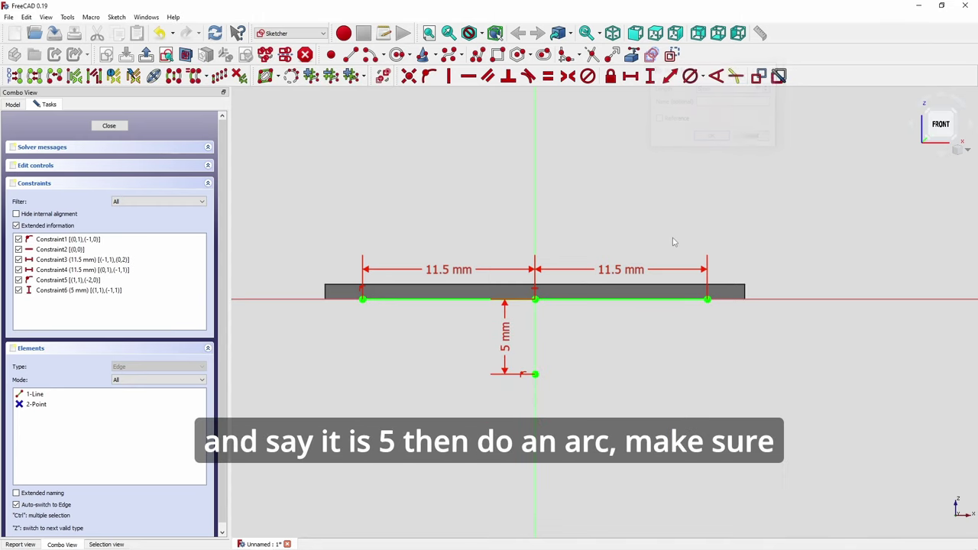
Step: Draw a centre arc from that point through both line ends
{"action": "left_click", "coordinate": [372, 55]}
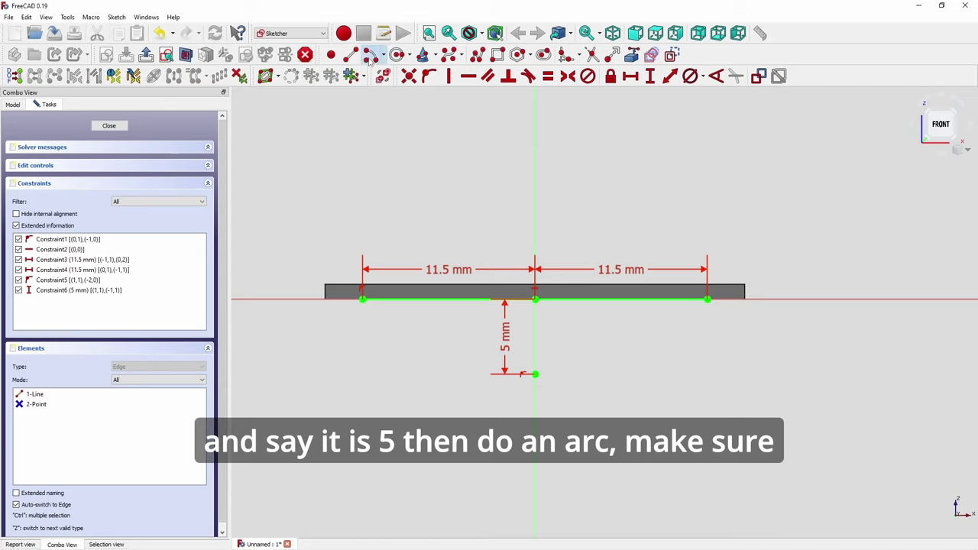
{"action": "left_click", "coordinate": [535, 374]}
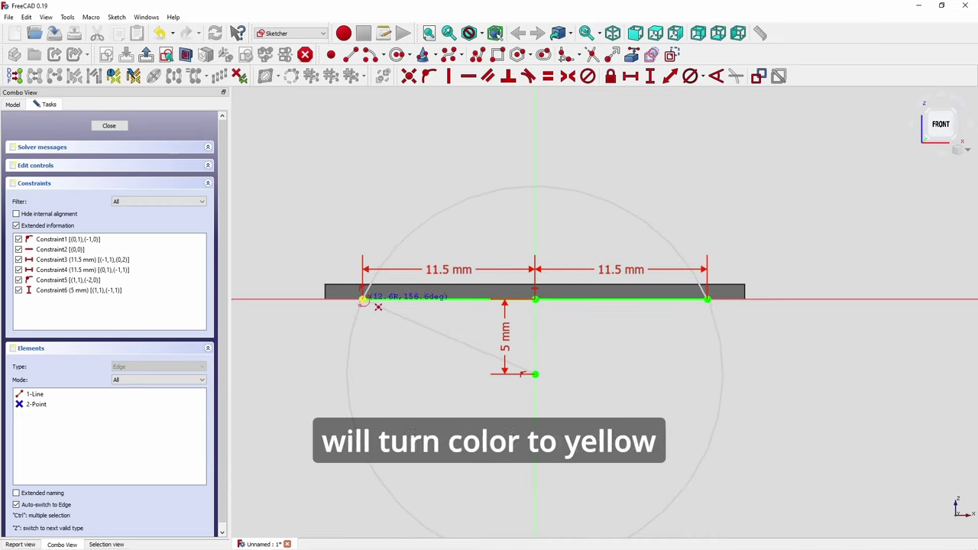
{"action": "left_click", "coordinate": [363, 298]}
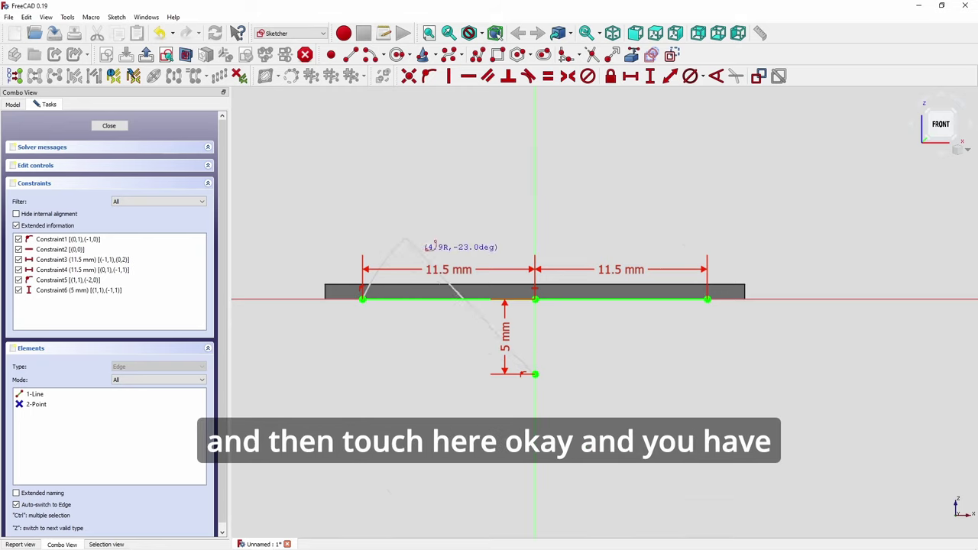
{"action": "left_click", "coordinate": [708, 298]}
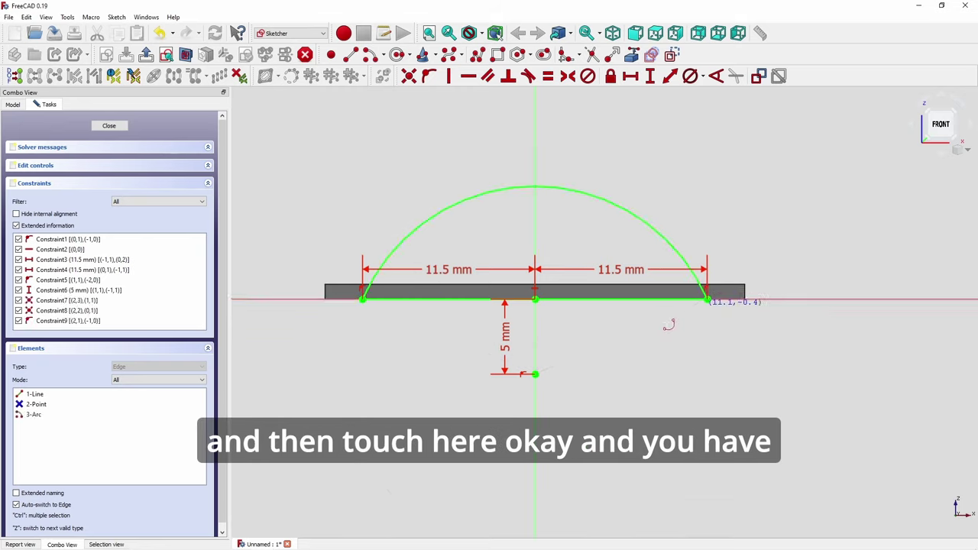
{"action": "right_click", "coordinate": [554, 334]}
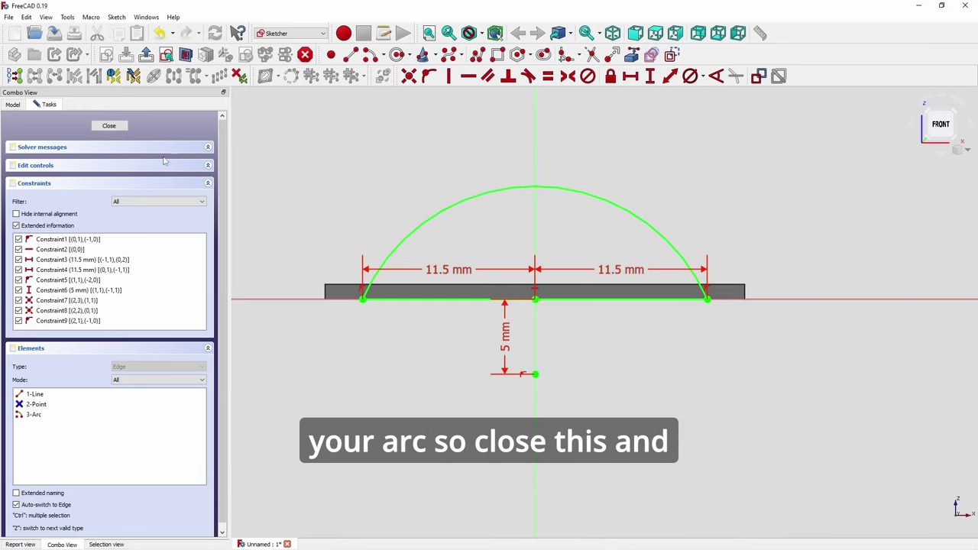
Step: Close the sketch and pad the arc in the reversed direction
{"action": "left_click", "coordinate": [113, 126]}
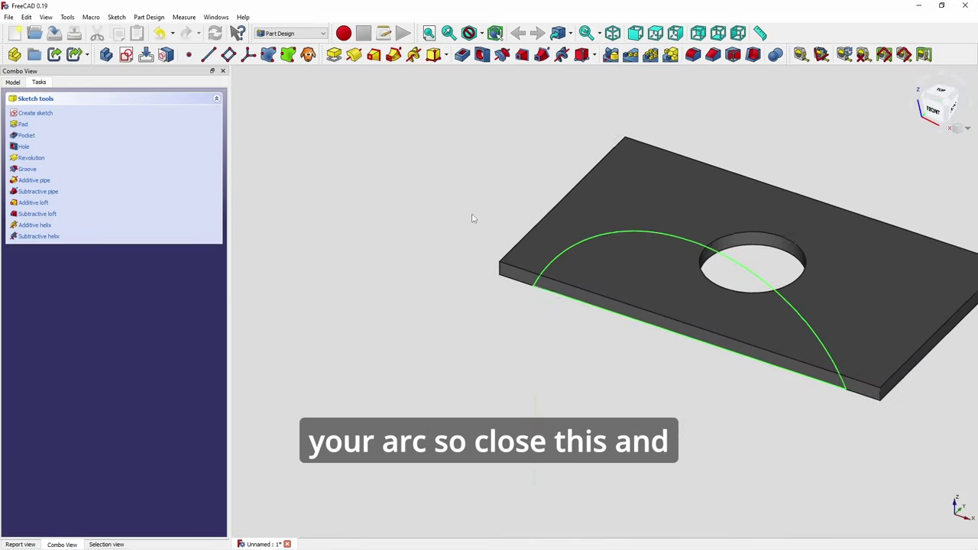
{"action": "left_click", "coordinate": [334, 55]}
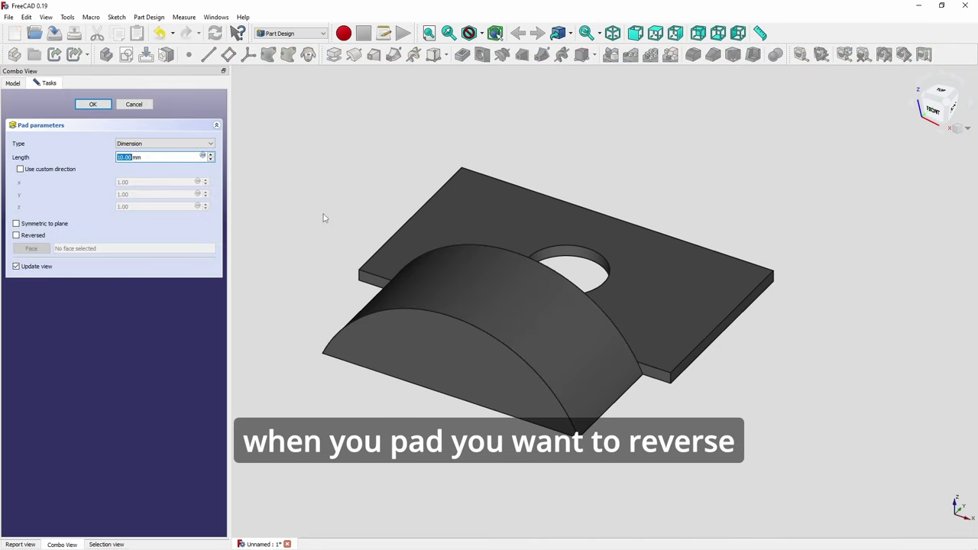
{"action": "left_click", "coordinate": [16, 235]}
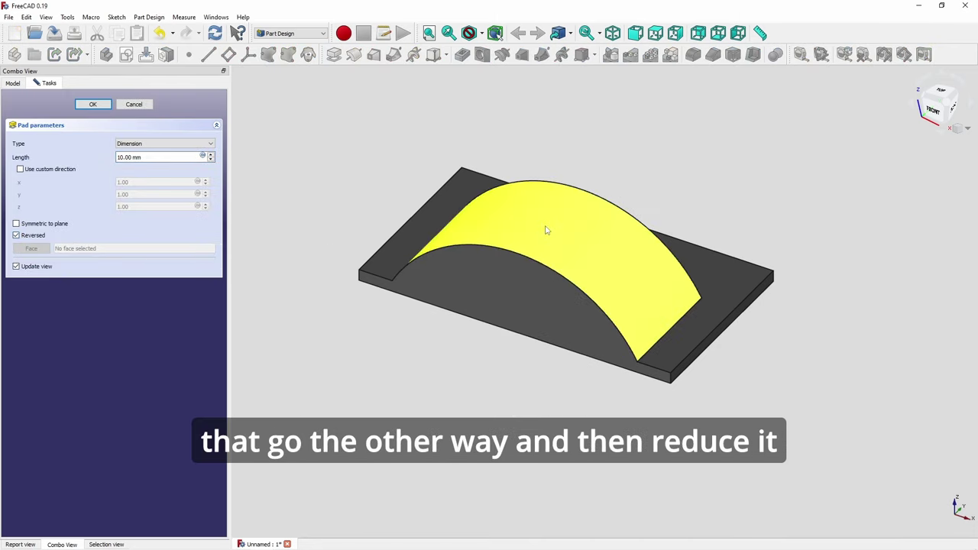
{"action": "triple_click", "coordinate": [157, 158]}
Step: Finish the reversed pad with a 1 mm length
{"action": "type", "text": "1"}
{"action": "left_click", "coordinate": [102, 106]}
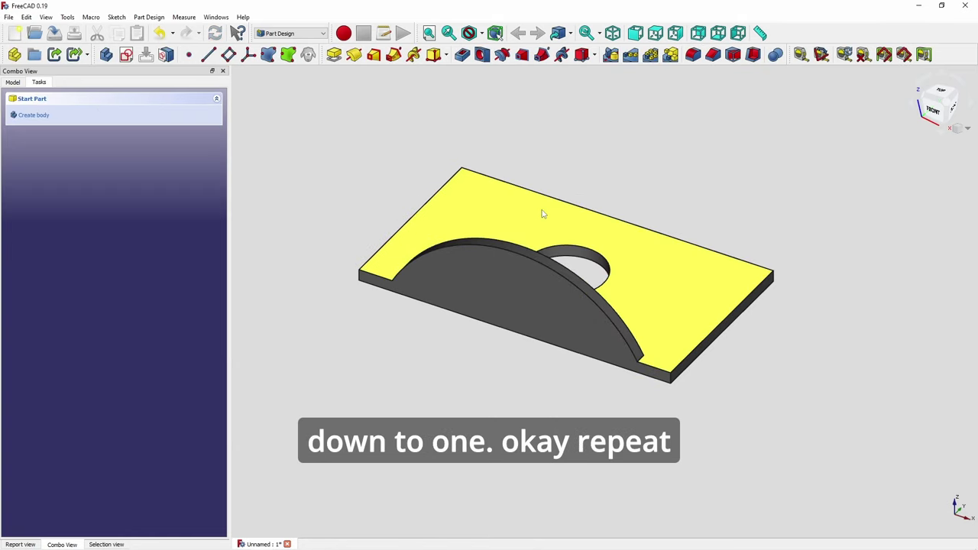
{"action": "middle_click_drag", "start_coordinate": [548, 176], "coordinate": [779, 251]}
{"action": "left_click", "coordinate": [779, 251]}
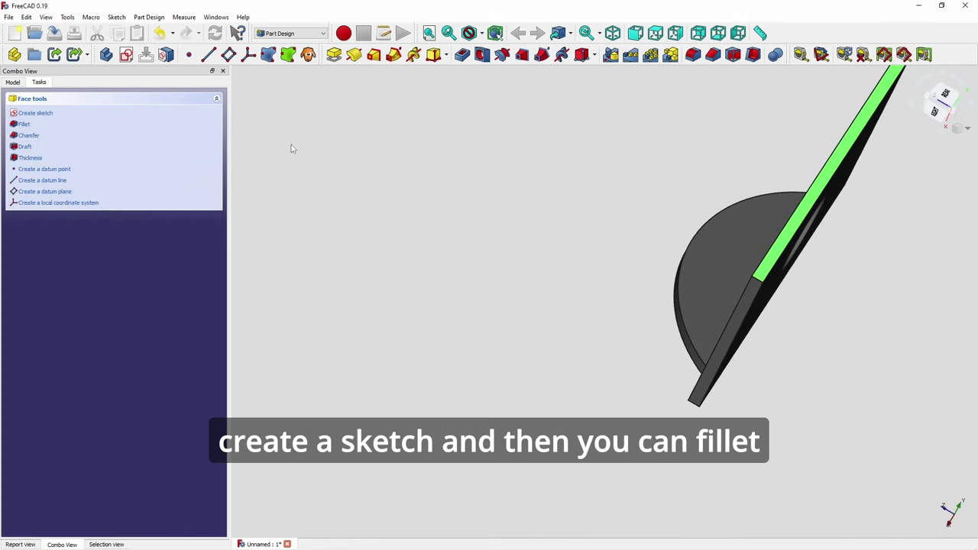
{"action": "left_click", "coordinate": [542, 262]}
Step: Select two corner edges of the plate and set up a fillet on them
{"action": "middle_click_drag", "start_coordinate": [550, 257], "coordinate": [734, 187]}
{"action": "left_click", "coordinate": [712, 348]}
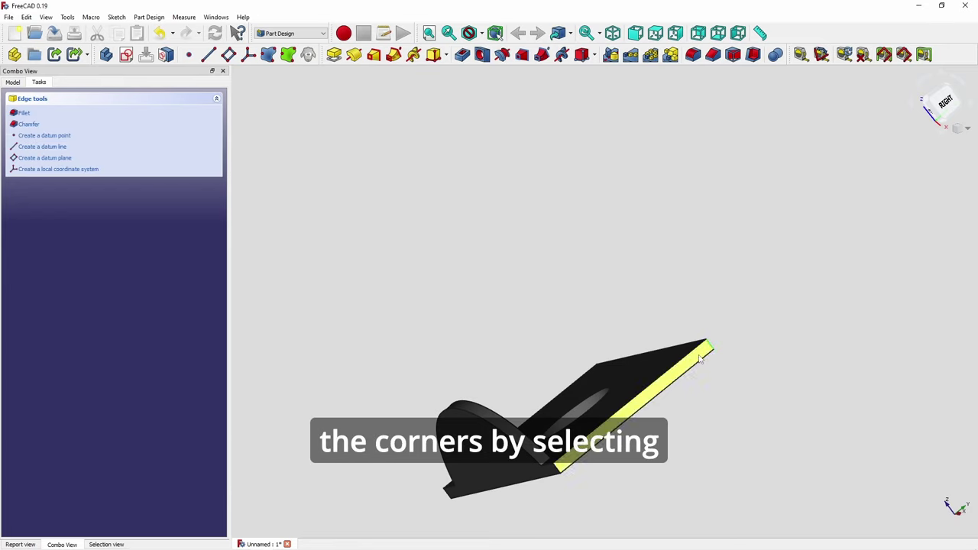
{"action": "left_click", "coordinate": [557, 470], "text": "ctrl"}
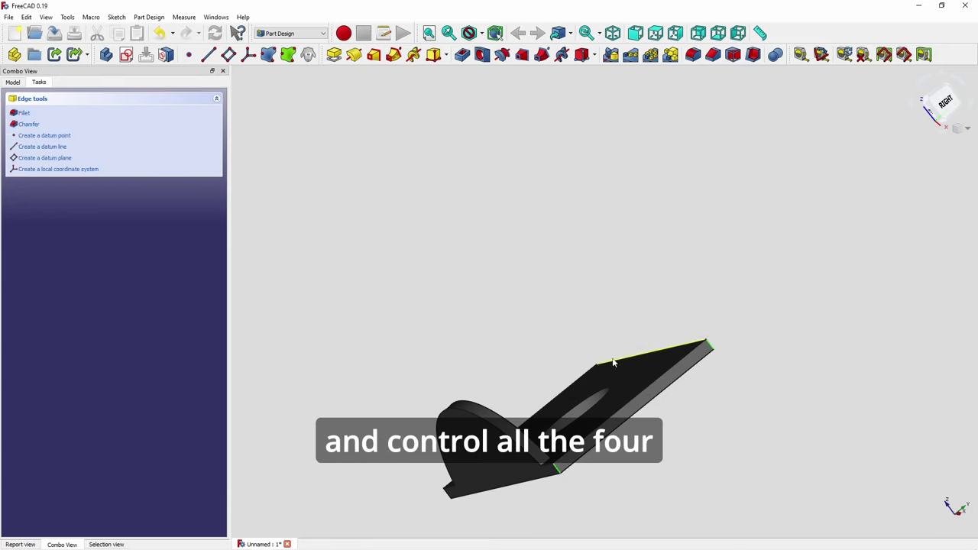
{"action": "left_click", "coordinate": [693, 55]}
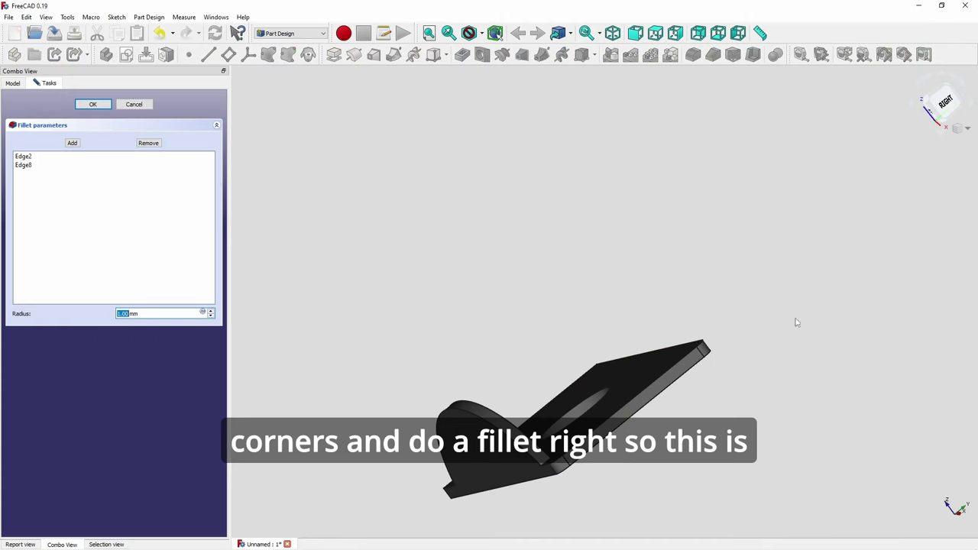
{"action": "key", "text": "0"}
{"action": "key", "text": "alt+Tab"}
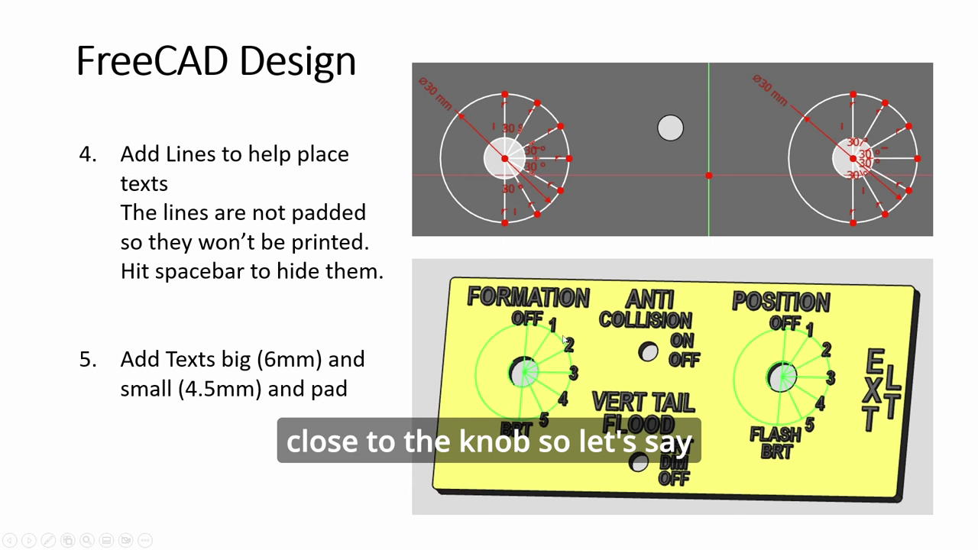
Step: Review the slide on guide lines and 6 mm / 4.5 mm texts, then return to FreeCAD
{"action": "key", "text": "alt+Tab"}
{"action": "key", "text": "alt+Tab"}
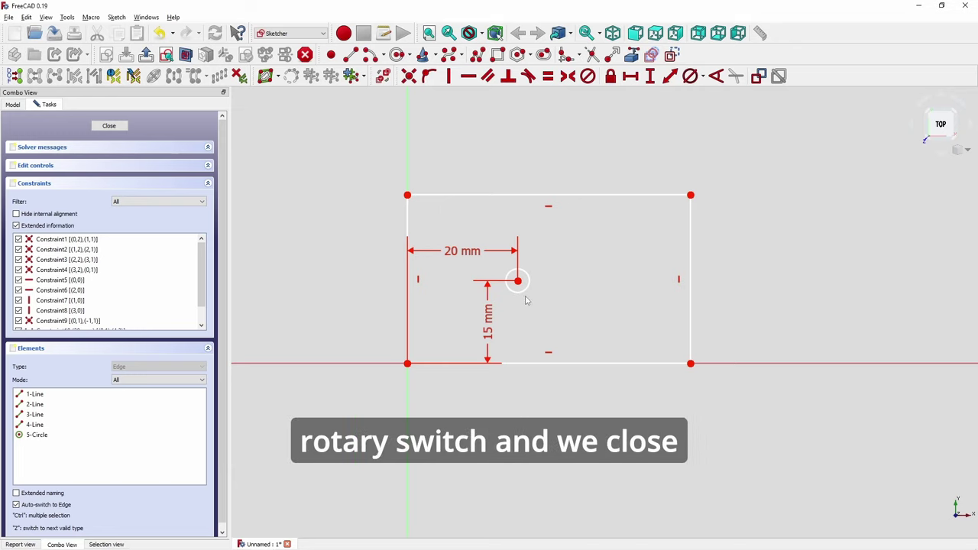
Step: Pad the panel sketch to a 6 mm thick plate and select its top face
{"action": "left_click", "coordinate": [109, 127]}
{"action": "left_click", "coordinate": [334, 55]}
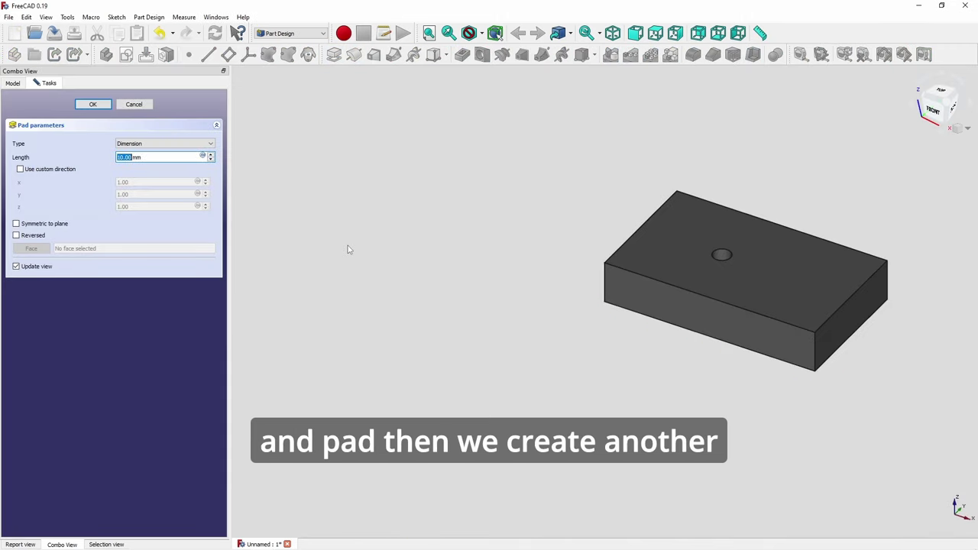
{"action": "type", "text": "6"}
{"action": "key", "text": "Return"}
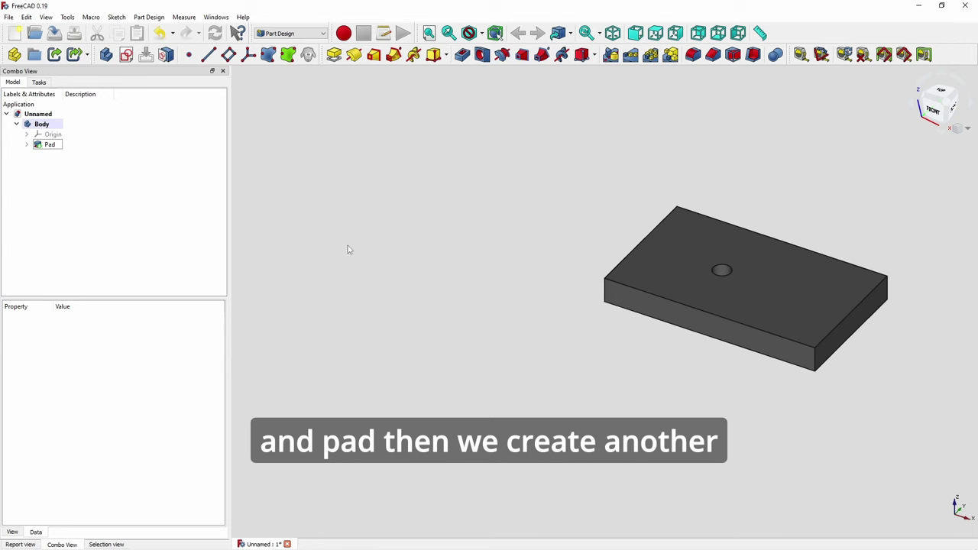
{"action": "left_click", "coordinate": [687, 275]}
Step: Start a sketch on the top face and draw a circle around the hole
{"action": "left_click", "coordinate": [126, 55]}
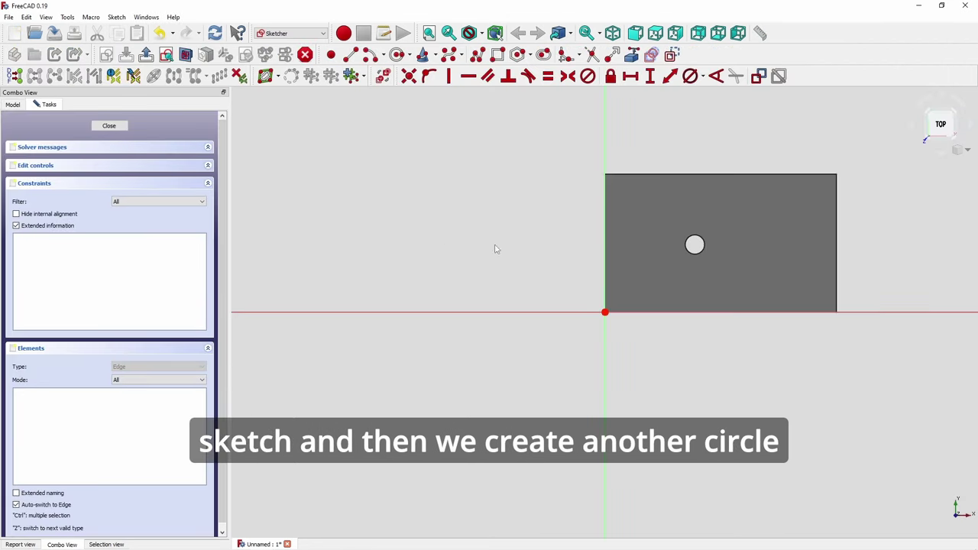
{"action": "scroll", "coordinate": [662, 252], "scroll_direction": "up", "scroll_amount": 2}
{"action": "middle_click_drag", "start_coordinate": [661, 251], "coordinate": [415, 252]}
{"action": "left_click", "coordinate": [397, 54]}
{"action": "scroll", "coordinate": [464, 238], "scroll_direction": "up", "scroll_amount": 3}
{"action": "left_click", "coordinate": [472, 255]}
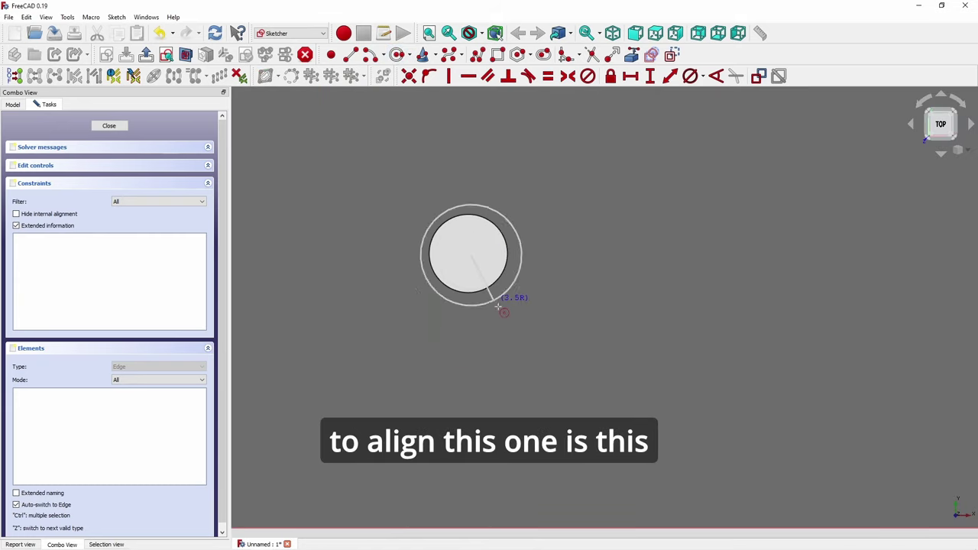
{"action": "left_click", "coordinate": [532, 380]}
{"action": "scroll", "coordinate": [471, 283], "scroll_direction": "down", "scroll_amount": 5}
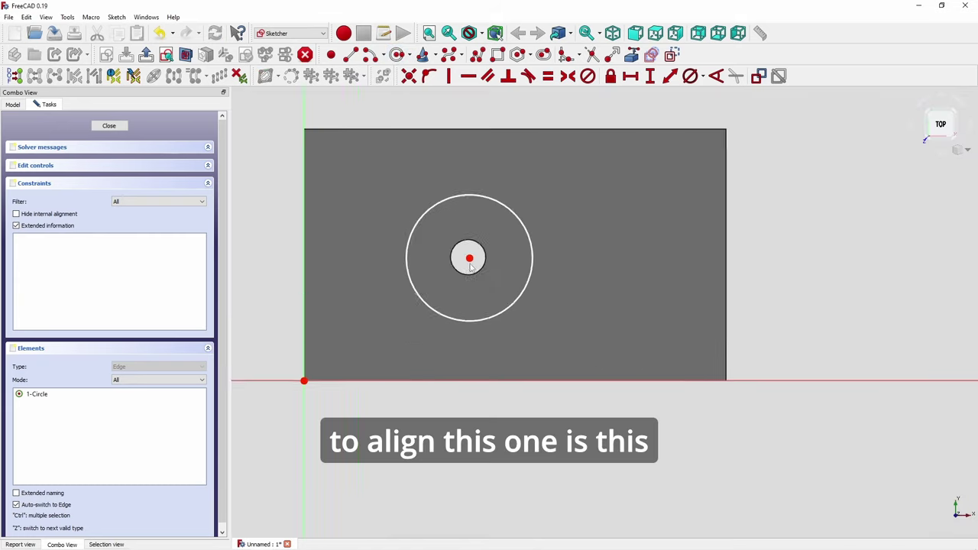
Step: Place the circle's centre 20 mm across and 15 mm up from the lower-left corner
{"action": "left_click", "coordinate": [469, 259]}
{"action": "left_click", "coordinate": [360, 341]}
{"action": "left_click", "coordinate": [631, 76]}
{"action": "type", "text": "20"}
{"action": "key", "text": "Return"}
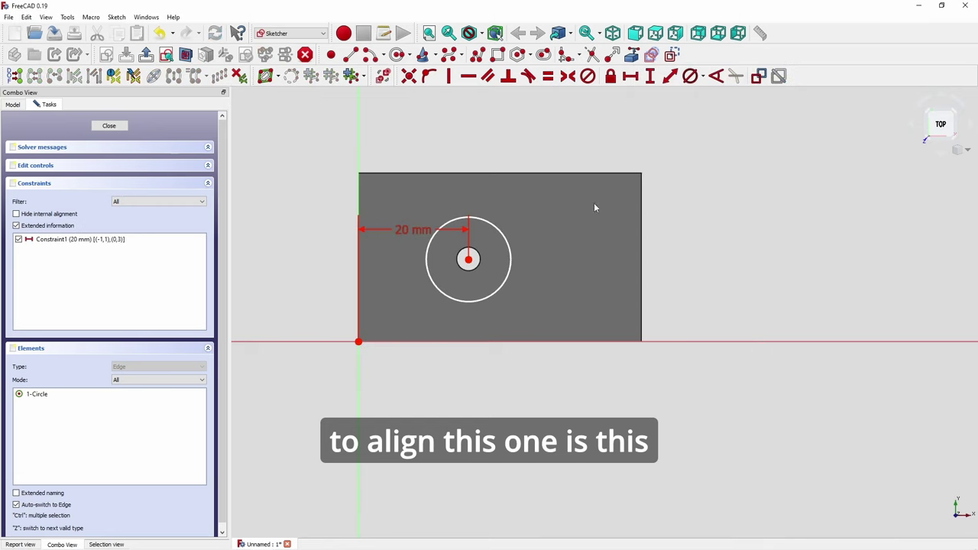
{"action": "left_click", "coordinate": [358, 341]}
{"action": "left_click", "coordinate": [468, 259]}
{"action": "left_click", "coordinate": [650, 75]}
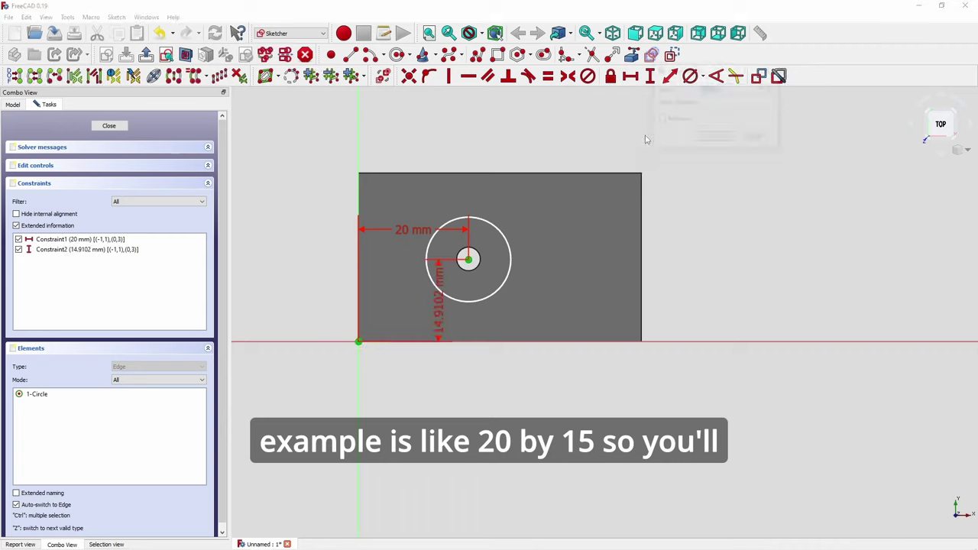
{"action": "type", "text": "15"}
{"action": "key", "text": "Return"}
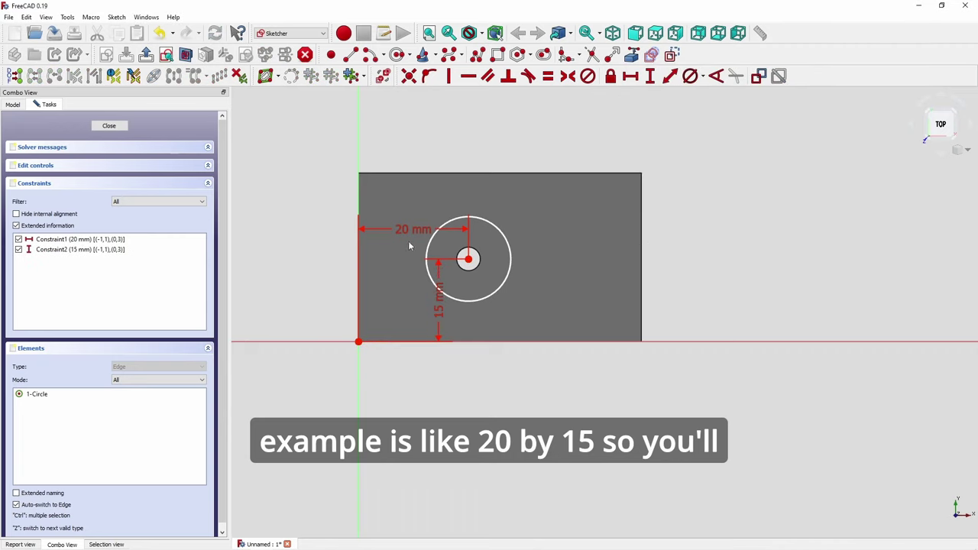
Step: Constrain the outer circle's diameter to 30 mm
{"action": "scroll", "coordinate": [507, 285], "scroll_direction": "up", "scroll_amount": 5}
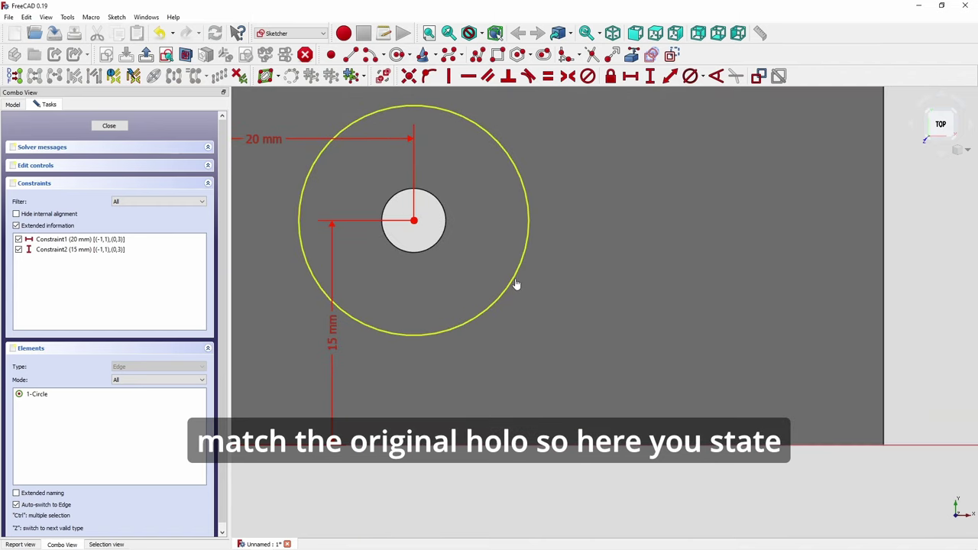
{"action": "left_click", "coordinate": [518, 285]}
{"action": "left_click", "coordinate": [690, 76]}
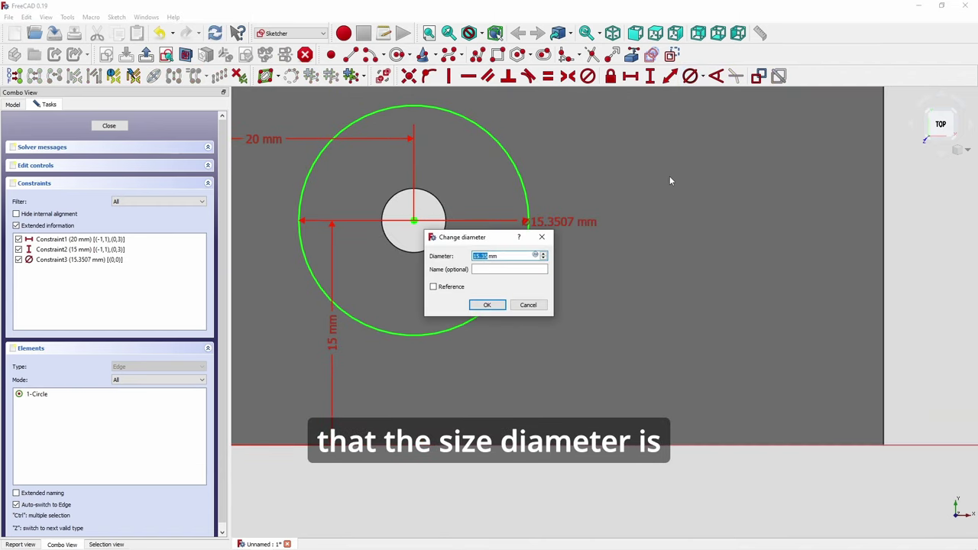
{"action": "type", "text": "30"}
{"action": "key", "text": "Return"}
{"action": "scroll", "coordinate": [669, 181], "scroll_direction": "down", "scroll_amount": 3}
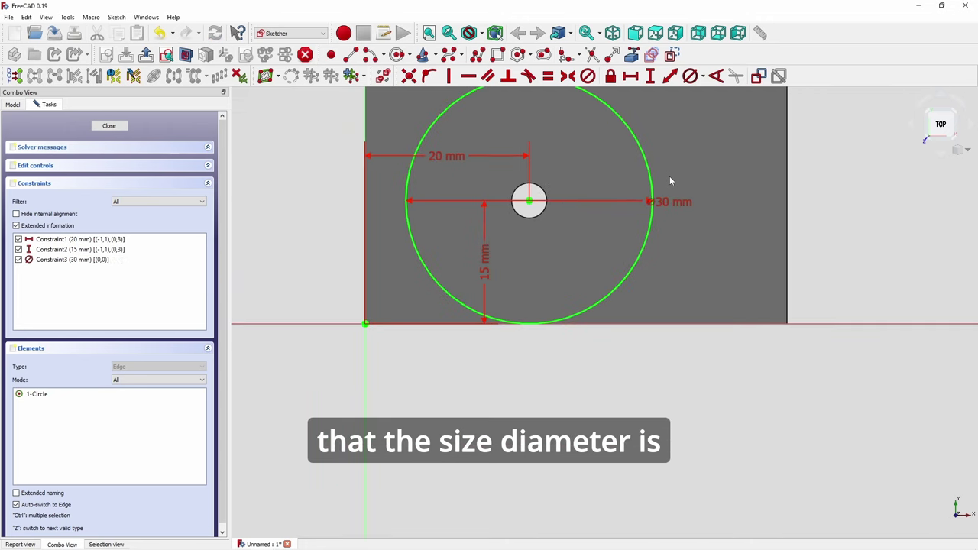
{"action": "scroll", "coordinate": [670, 181], "scroll_direction": "down", "scroll_amount": 2}
{"action": "key", "text": "alt+Tab"}
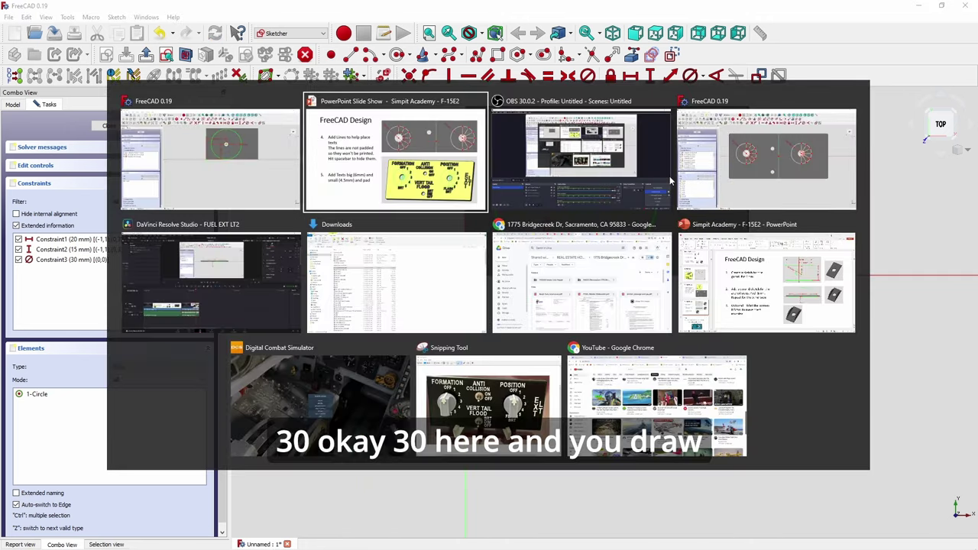
{"action": "key", "text": "alt+Tab"}
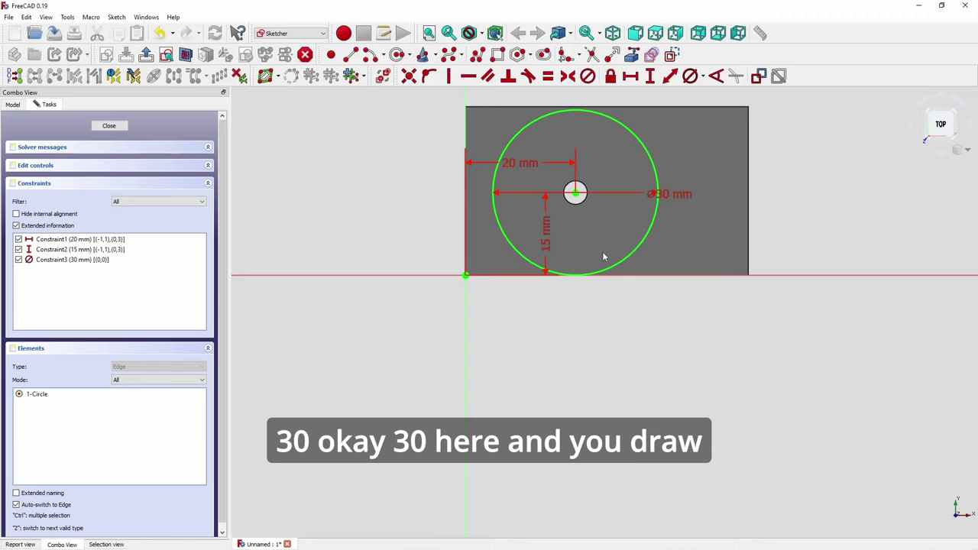
Step: Draw a vertical line from the circle centre up to the top of the 30 mm circle
{"action": "scroll", "coordinate": [598, 220], "scroll_direction": "up", "scroll_amount": 1}
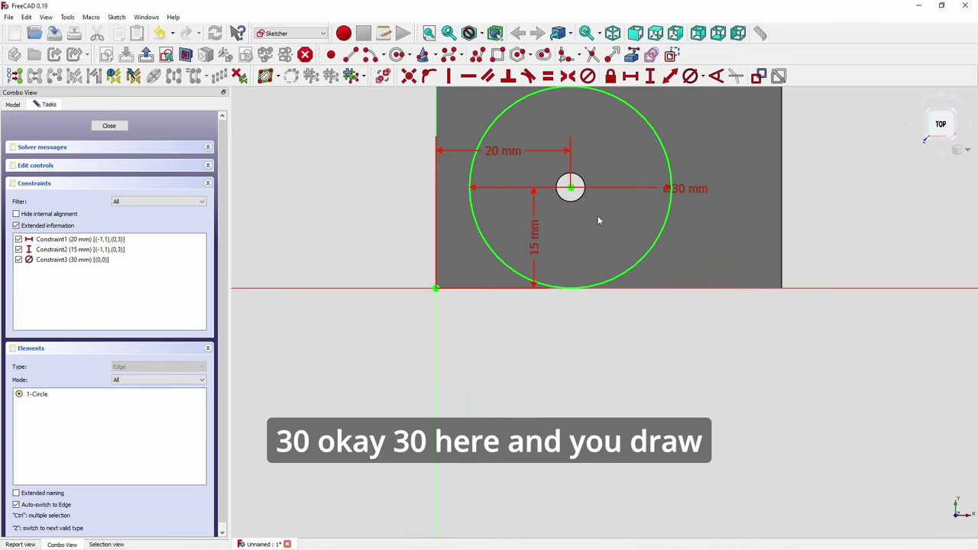
{"action": "scroll", "coordinate": [599, 220], "scroll_direction": "down", "scroll_amount": 1}
{"action": "middle_click_drag", "start_coordinate": [598, 220], "coordinate": [546, 275]}
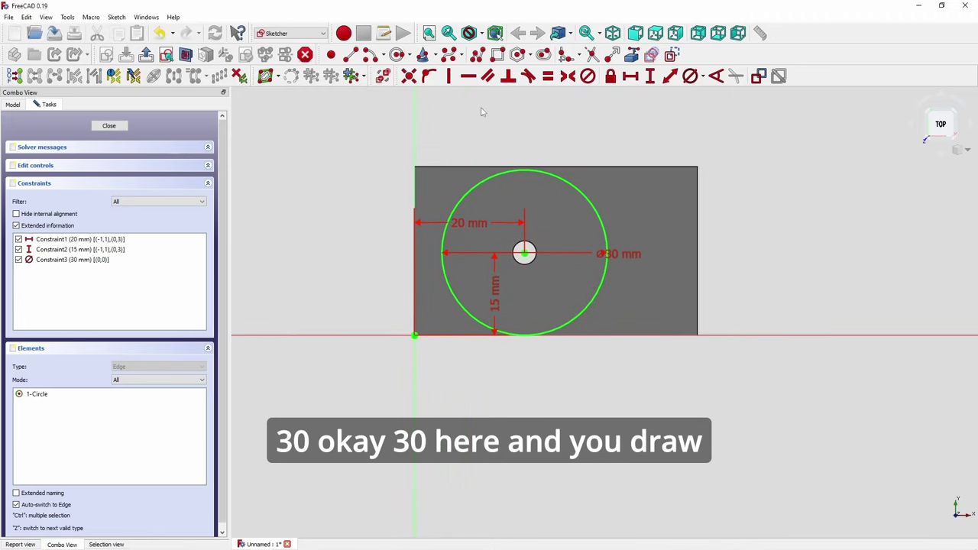
{"action": "left_click", "coordinate": [350, 55]}
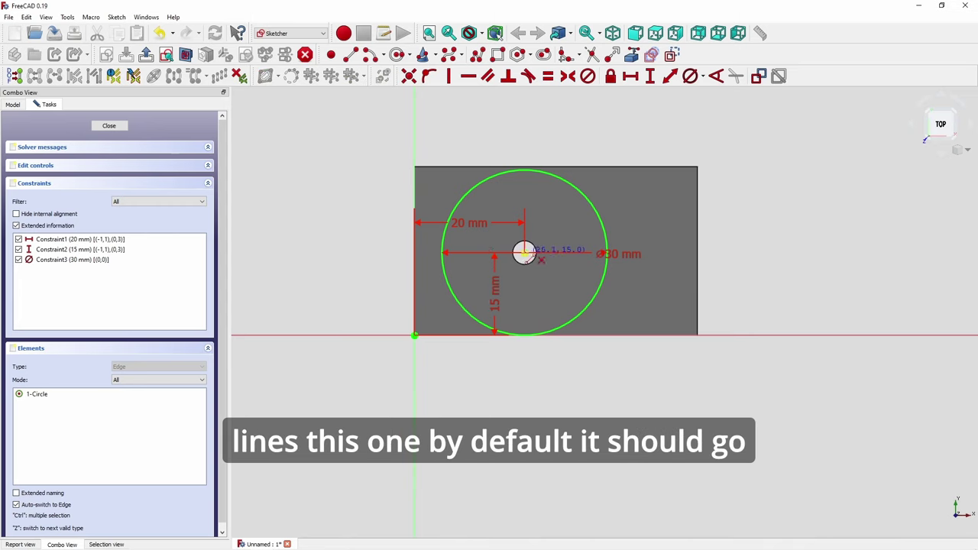
{"action": "left_click", "coordinate": [524, 252]}
{"action": "left_click", "coordinate": [525, 171]}
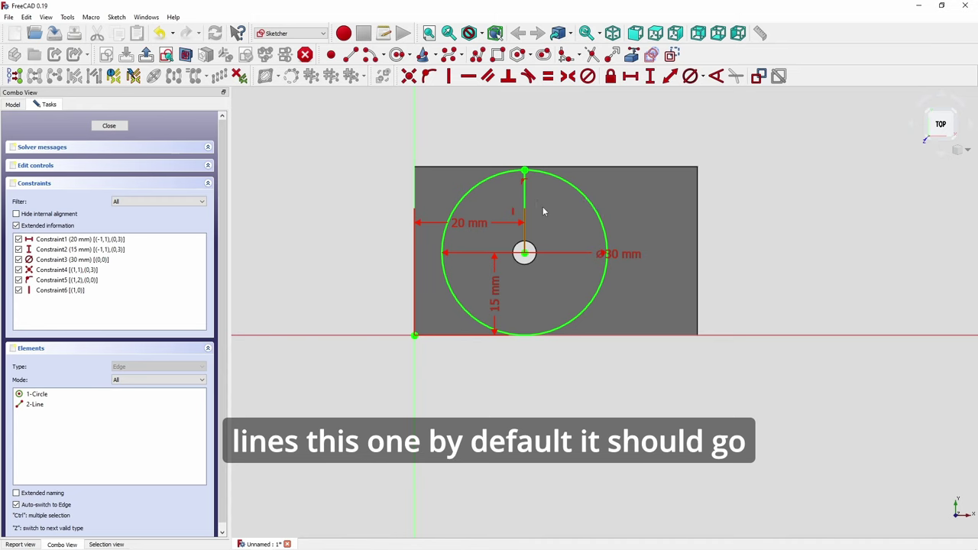
Step: Draw three more lines from the centre to the circle's upper-right edge, right edge and rightmost point
{"action": "scroll", "coordinate": [543, 206], "scroll_direction": "up", "scroll_amount": 5}
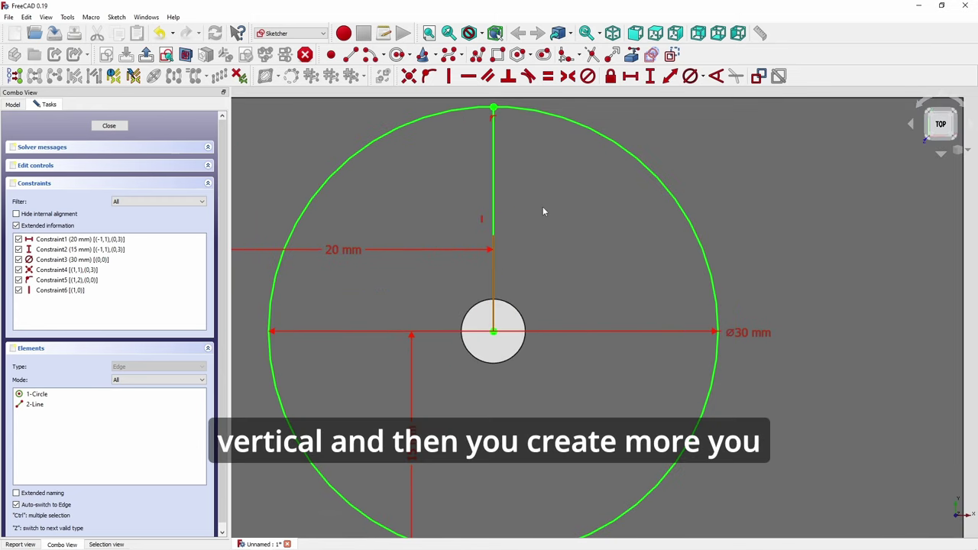
{"action": "left_click", "coordinate": [350, 55]}
{"action": "left_click", "coordinate": [494, 331]}
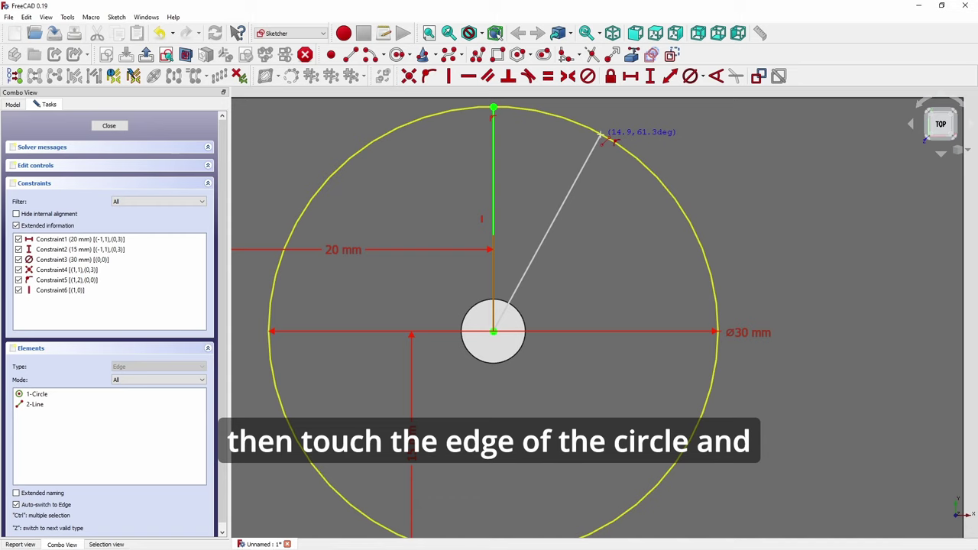
{"action": "left_click", "coordinate": [601, 133]}
{"action": "left_click", "coordinate": [495, 331]}
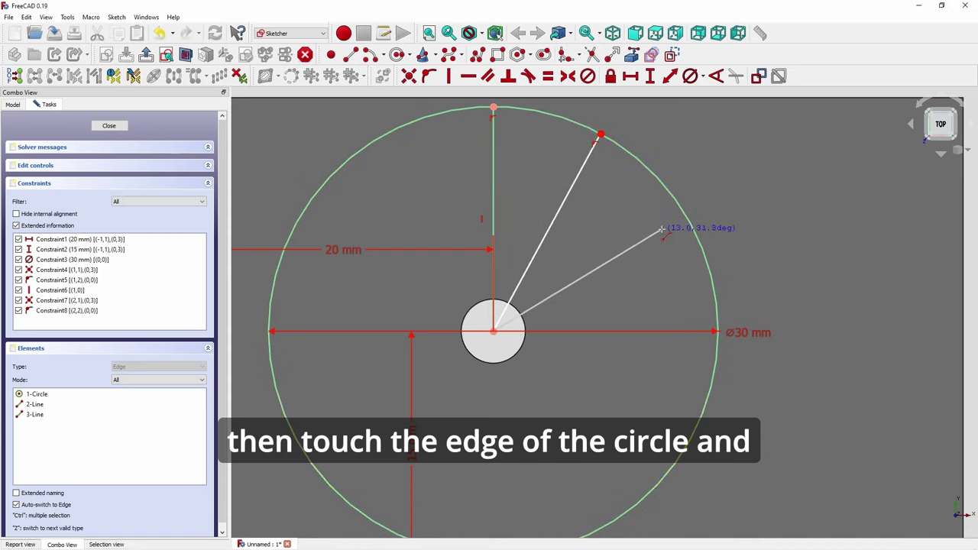
{"action": "left_click", "coordinate": [693, 231]}
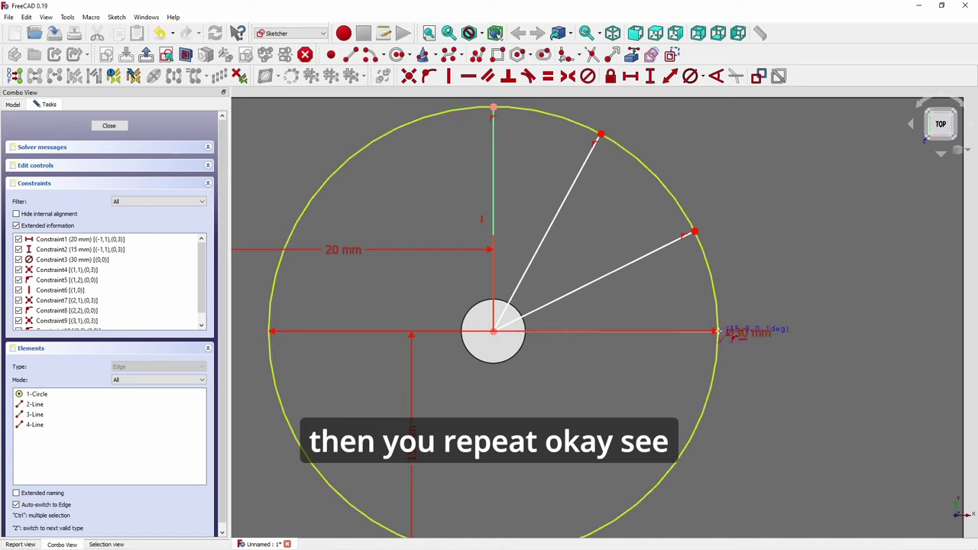
{"action": "left_click", "coordinate": [717, 332]}
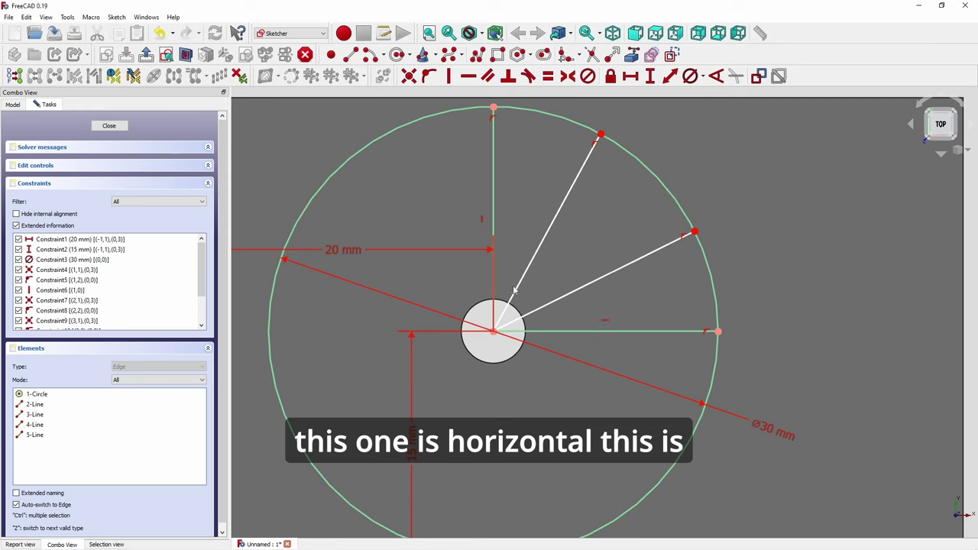
Step: Fix a 30° angle between the vertical line and the first slanted line
{"action": "left_click", "coordinate": [493, 212]}
{"action": "left_click", "coordinate": [546, 231]}
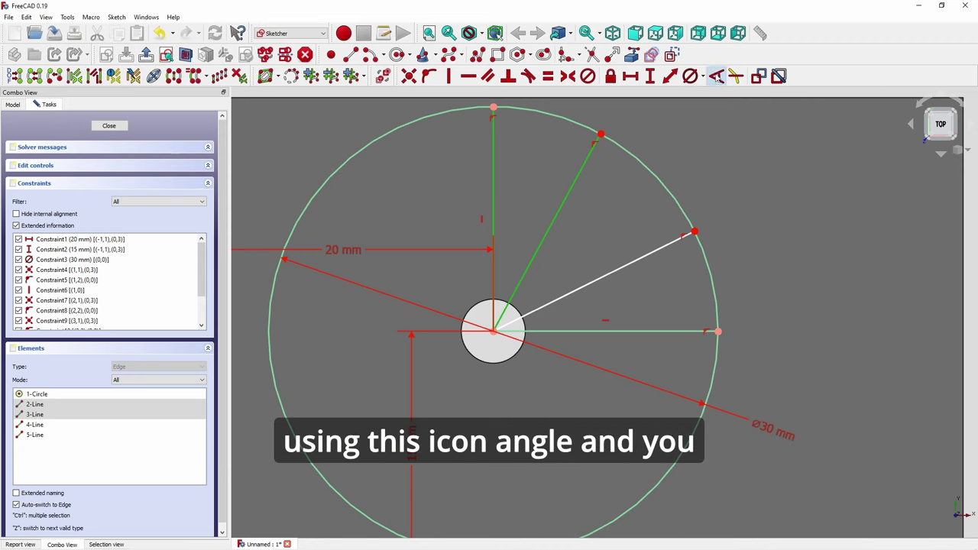
{"action": "left_click", "coordinate": [717, 79]}
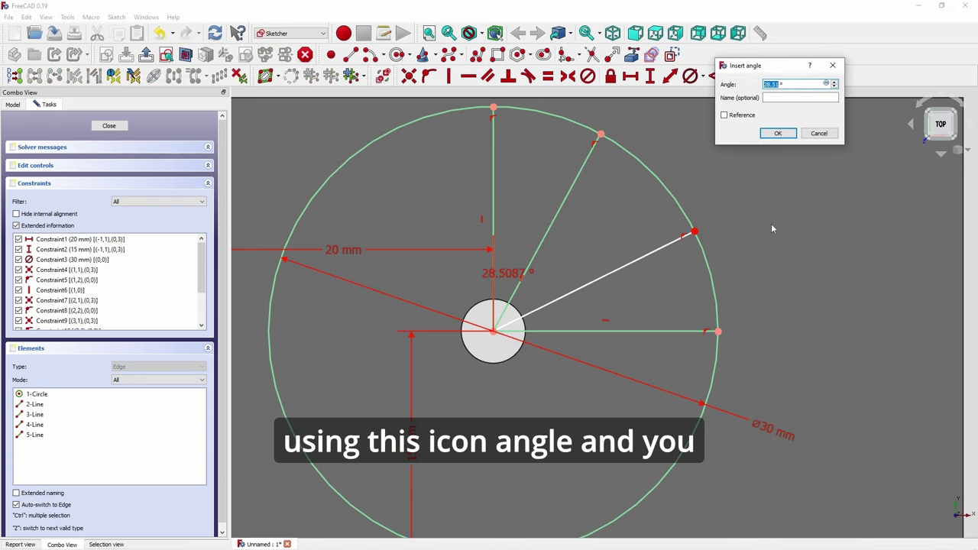
{"action": "type", "text": "30"}
{"action": "key", "text": "Return"}
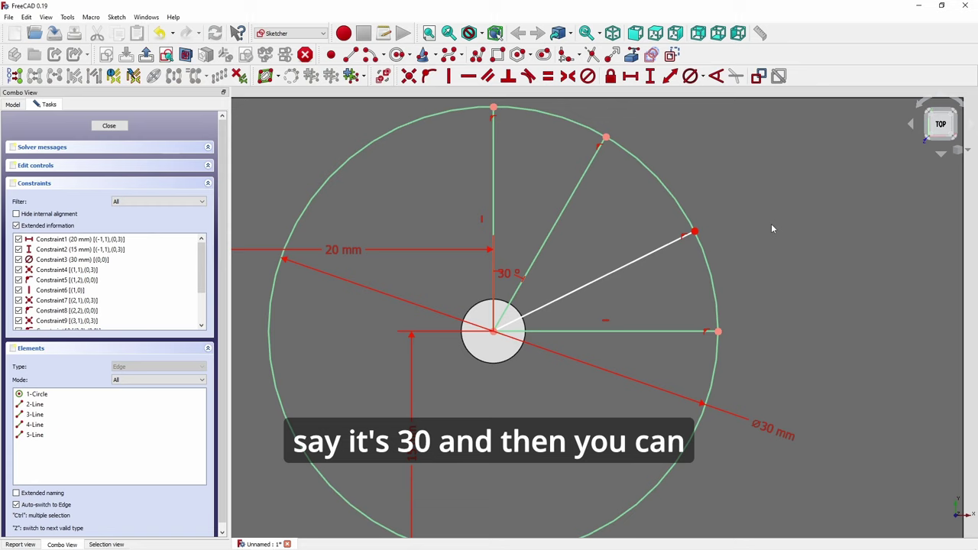
Step: Fix a 30° angle between the lower slanted line and the horizontal line
{"action": "left_click", "coordinate": [563, 212]}
{"action": "left_click", "coordinate": [605, 276]}
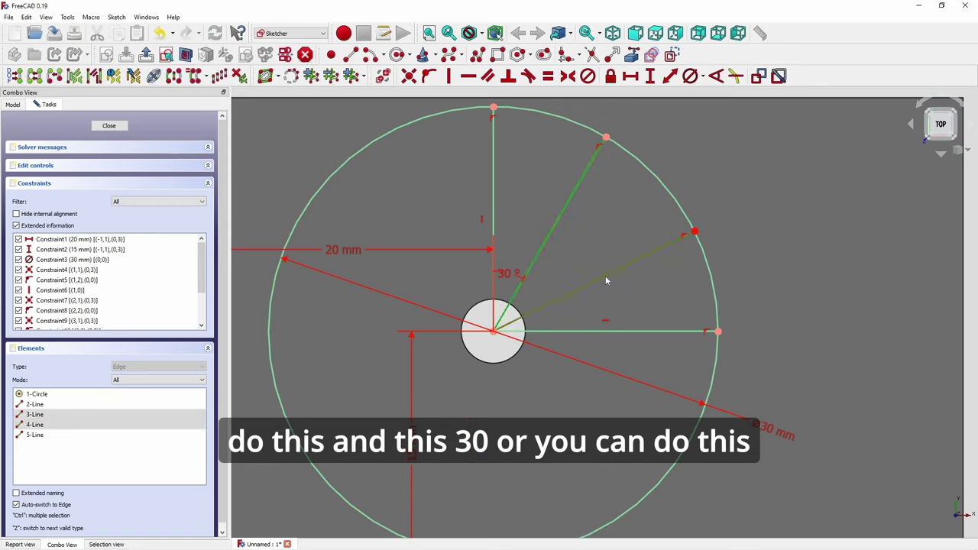
{"action": "left_click", "coordinate": [772, 274]}
{"action": "left_click", "coordinate": [654, 258]}
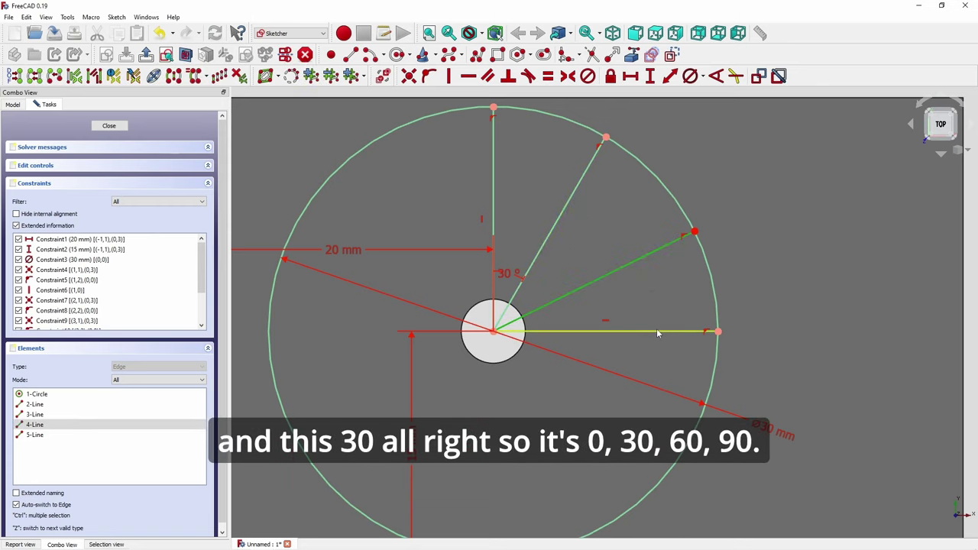
{"action": "left_click", "coordinate": [656, 332]}
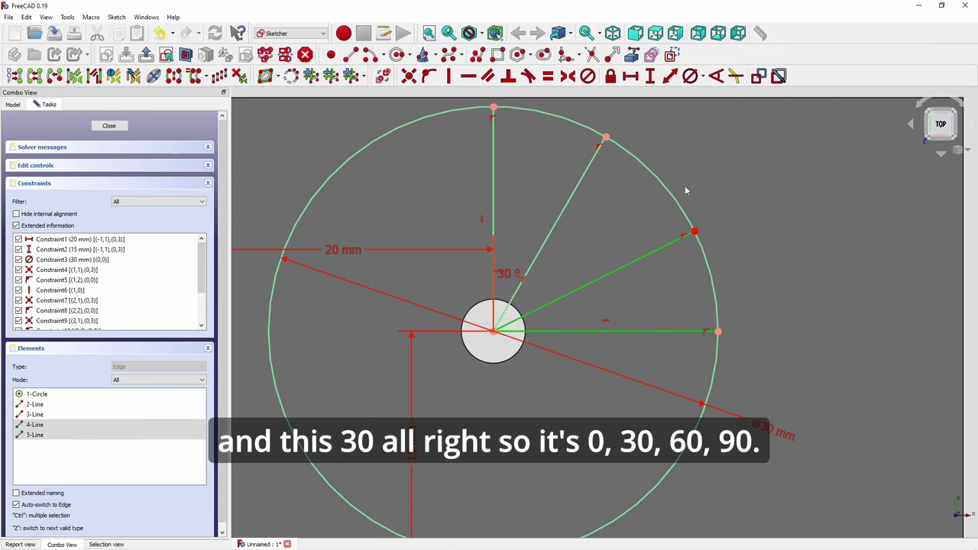
{"action": "left_click", "coordinate": [715, 76]}
{"action": "type", "text": "30"}
{"action": "key", "text": "Return"}
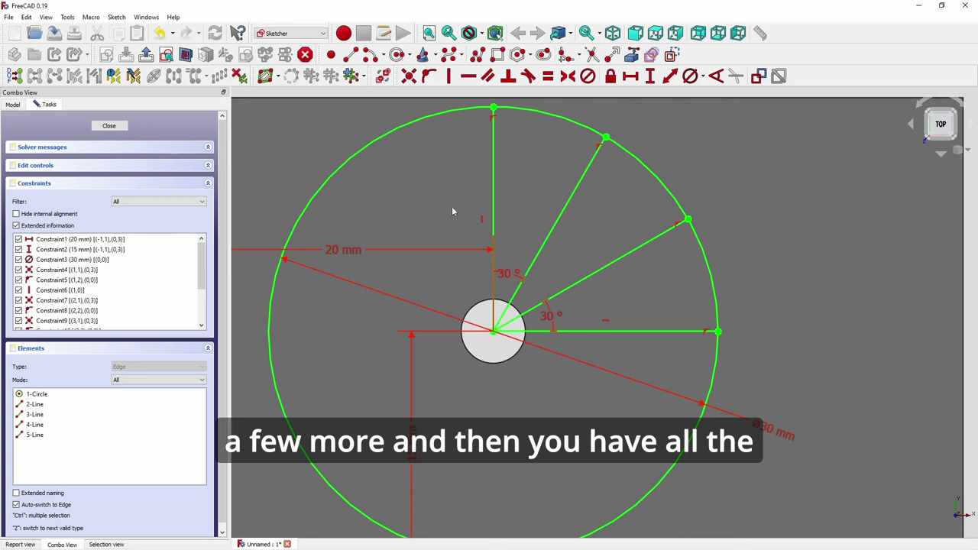
{"action": "scroll", "coordinate": [568, 485], "scroll_direction": "down", "scroll_amount": 1}
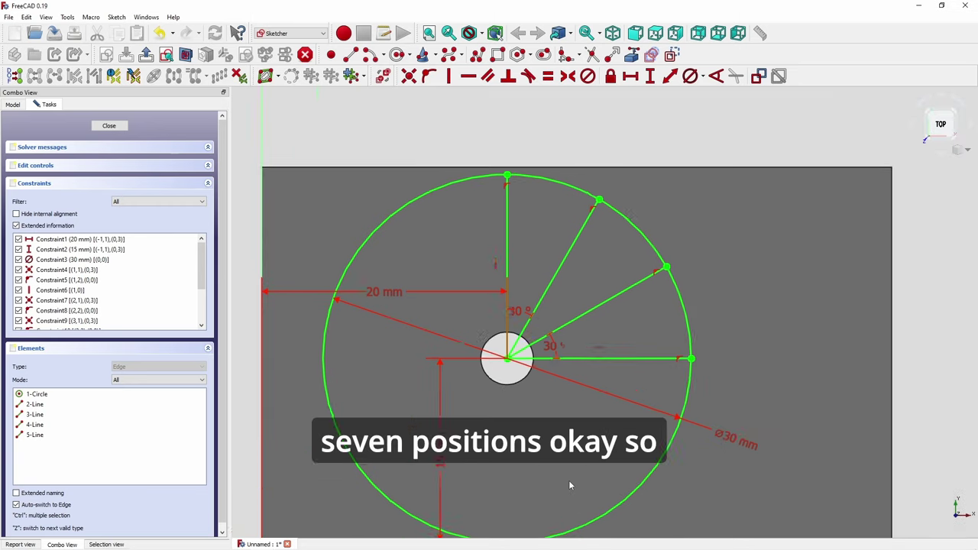
{"action": "scroll", "coordinate": [568, 485], "scroll_direction": "down", "scroll_amount": 1}
Step: Close the sketch, then hide the sketch lines on the pad and show them again
{"action": "left_click", "coordinate": [109, 125]}
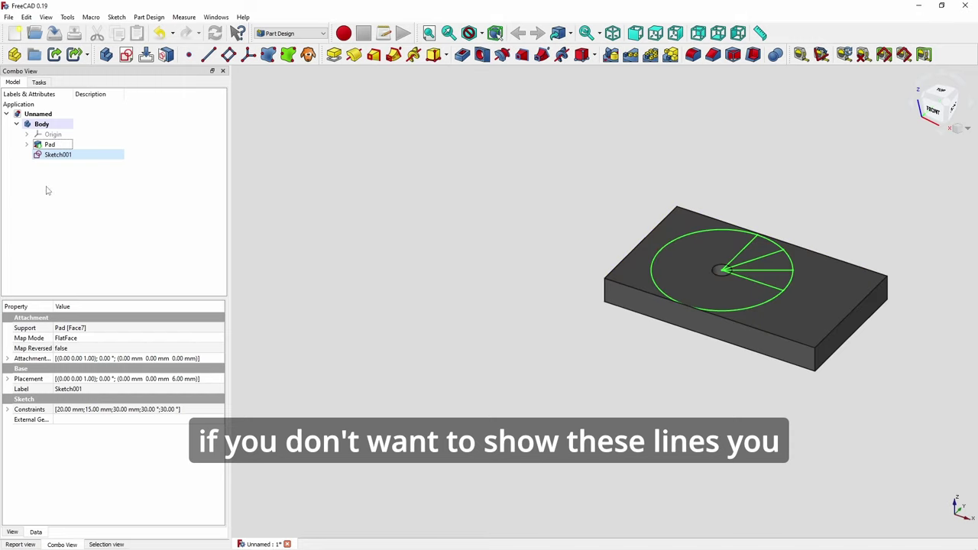
{"action": "key", "text": "space"}
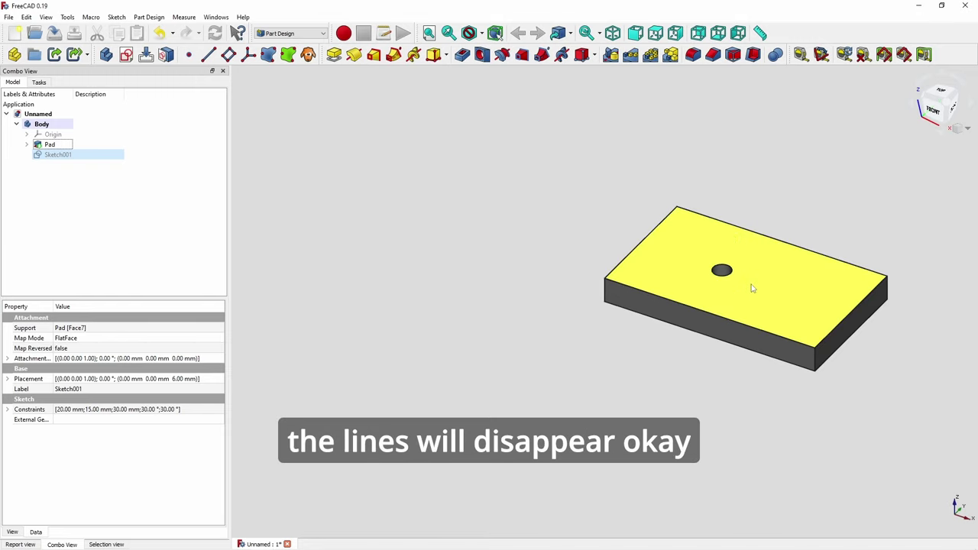
{"action": "key", "text": "space"}
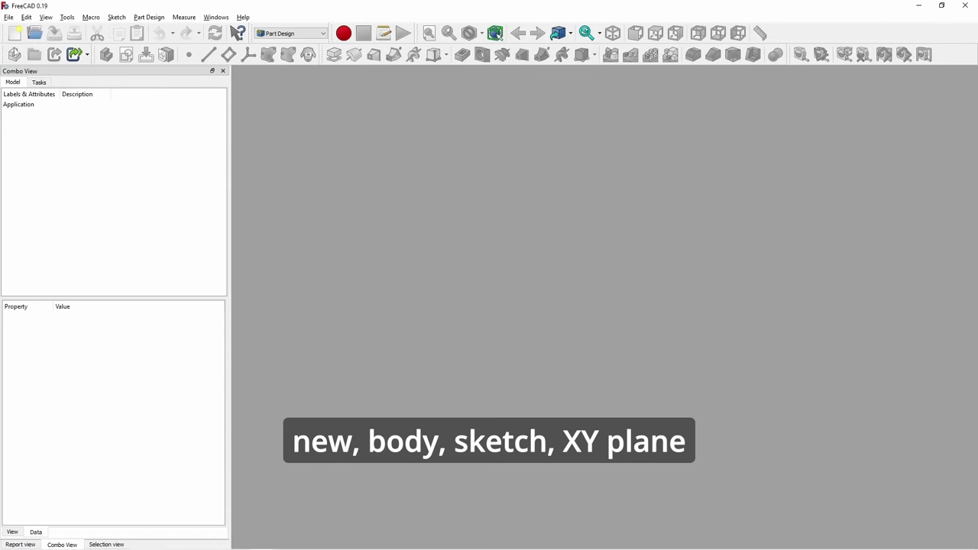
Step: Create a new document with a body and a sketch on the XY plane
{"action": "left_click", "coordinate": [15, 35]}
{"action": "left_click", "coordinate": [106, 54]}
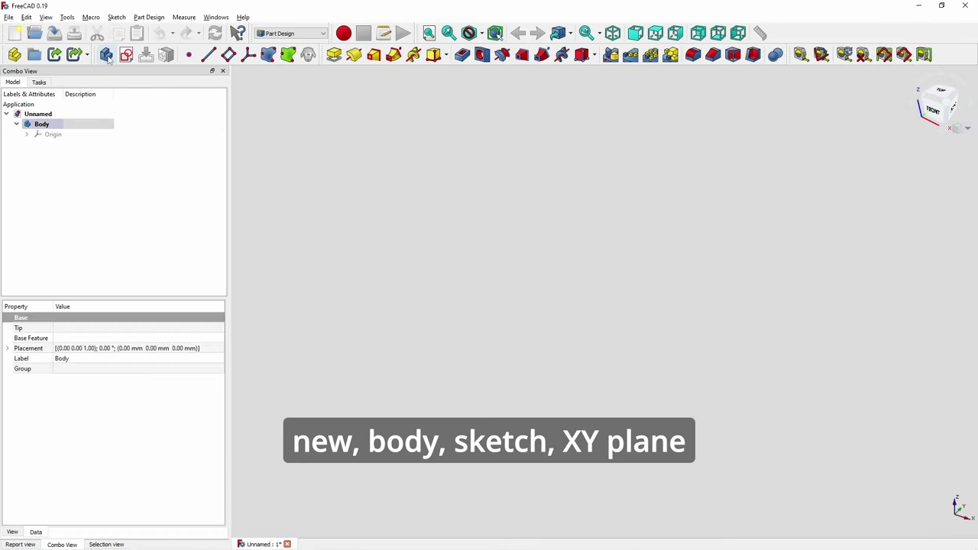
{"action": "left_click", "coordinate": [126, 55]}
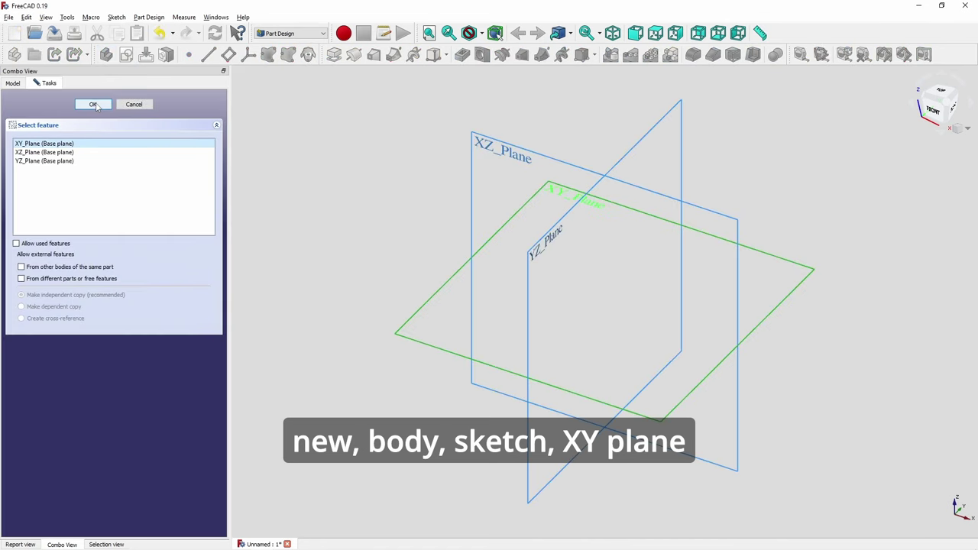
{"action": "left_click", "coordinate": [93, 105]}
Step: Draw a circle at the origin and constrain its diameter to 22.5 mm
{"action": "left_click", "coordinate": [397, 54]}
{"action": "left_click", "coordinate": [605, 312]}
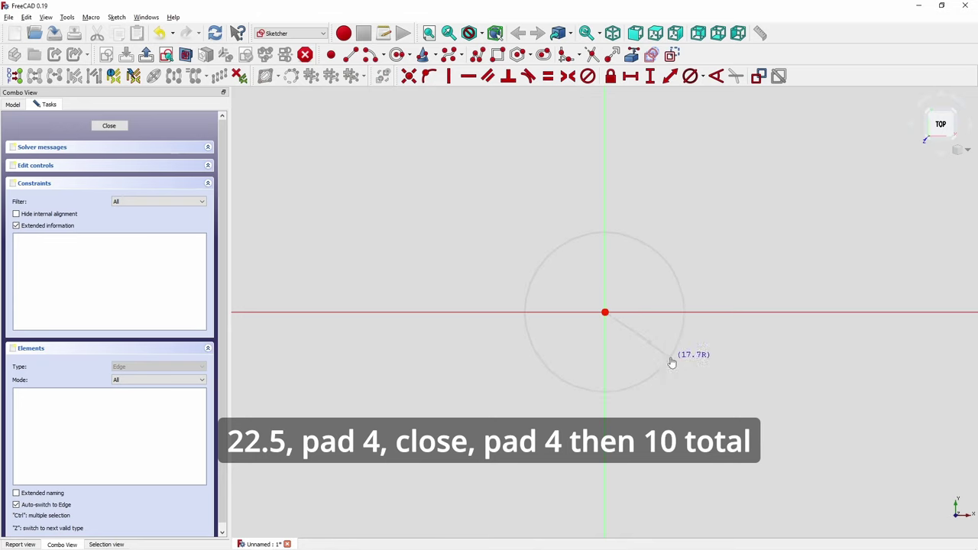
{"action": "left_click", "coordinate": [668, 356]}
{"action": "right_click", "coordinate": [667, 349]}
{"action": "left_click", "coordinate": [683, 292]}
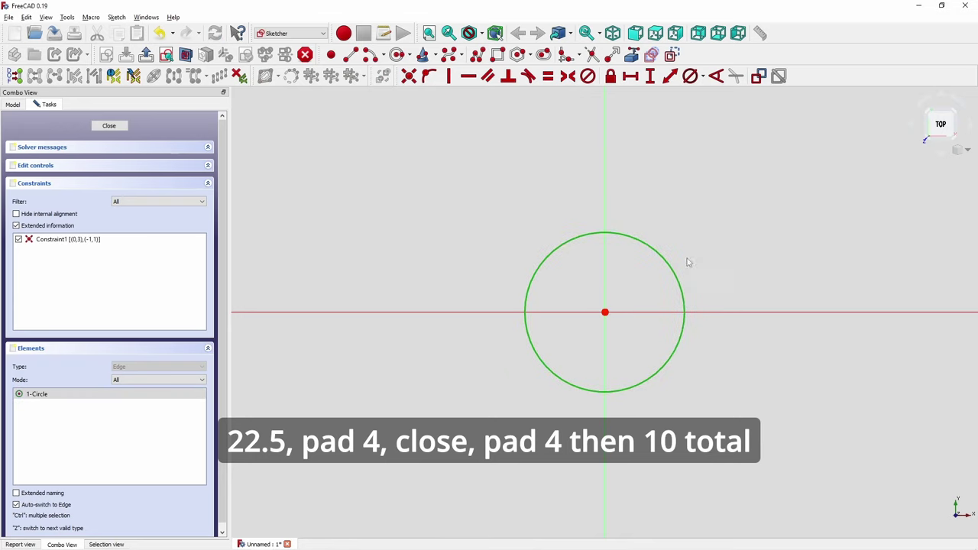
{"action": "left_click", "coordinate": [690, 76]}
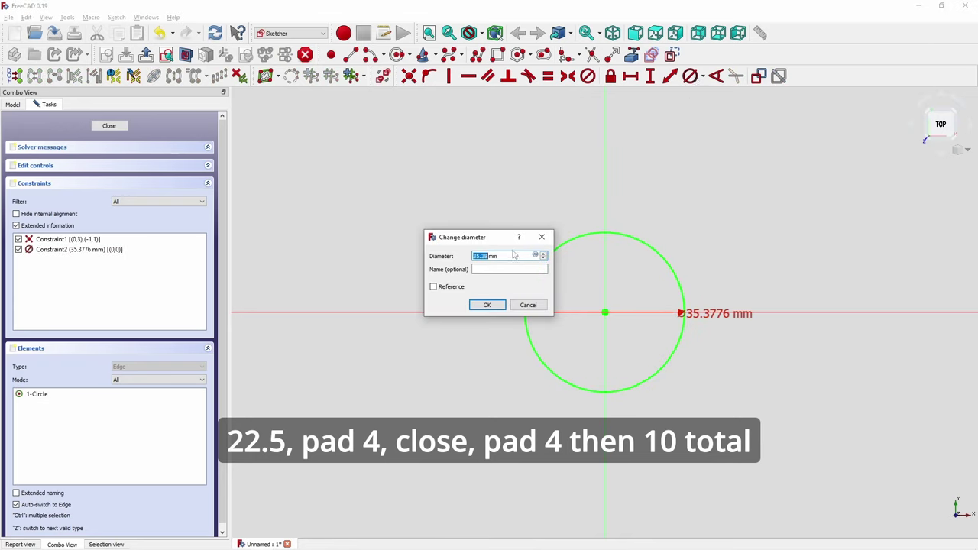
{"action": "type", "text": "22.5"}
{"action": "key", "text": "Return"}
{"action": "key", "text": "alt+Tab"}
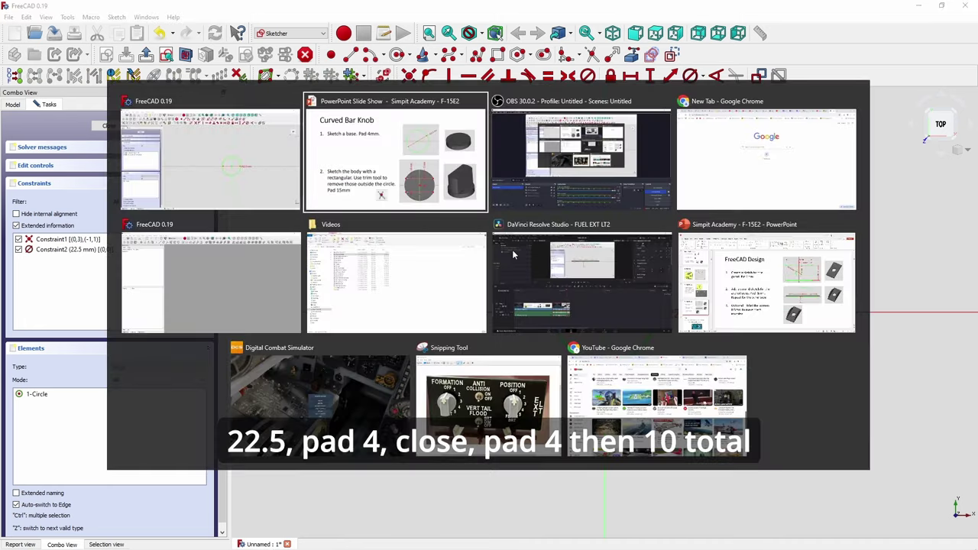
{"action": "key", "text": "alt+Tab"}
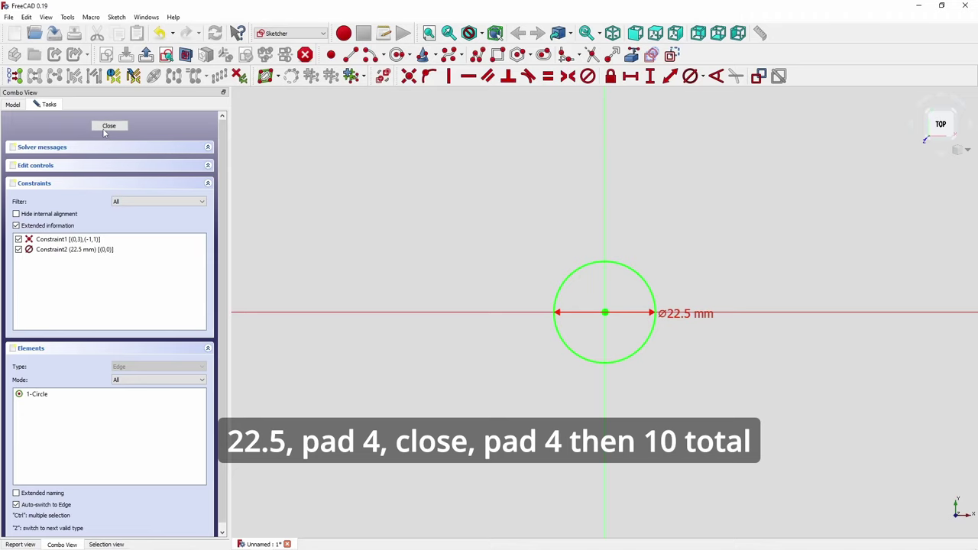
Step: Close the circle sketch and pad it 4 mm into a disc
{"action": "left_click", "coordinate": [109, 126]}
{"action": "left_click", "coordinate": [308, 55]}
{"action": "type", "text": "4"}
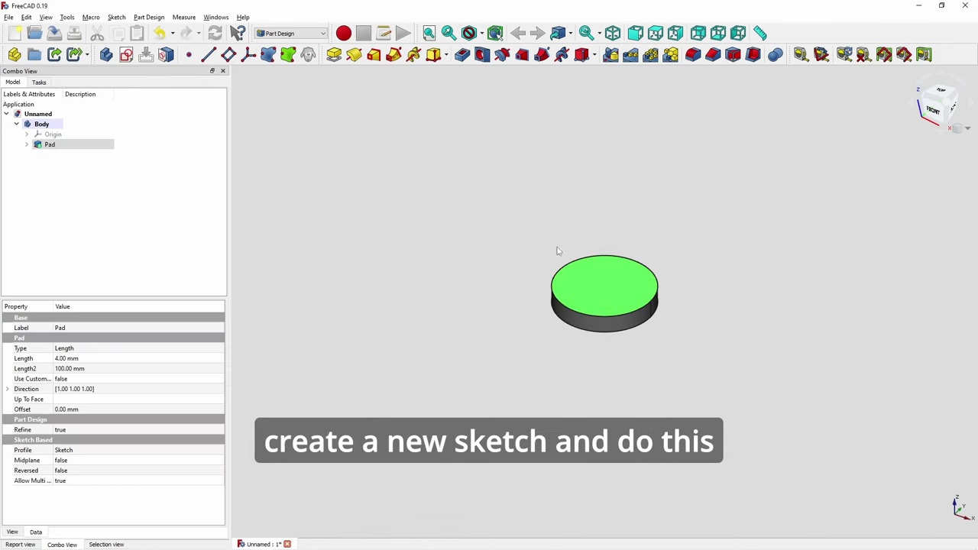
Step: Sketch a rectangle spanning the disc's top face with a 10 mm tall right edge
{"action": "left_click", "coordinate": [126, 54]}
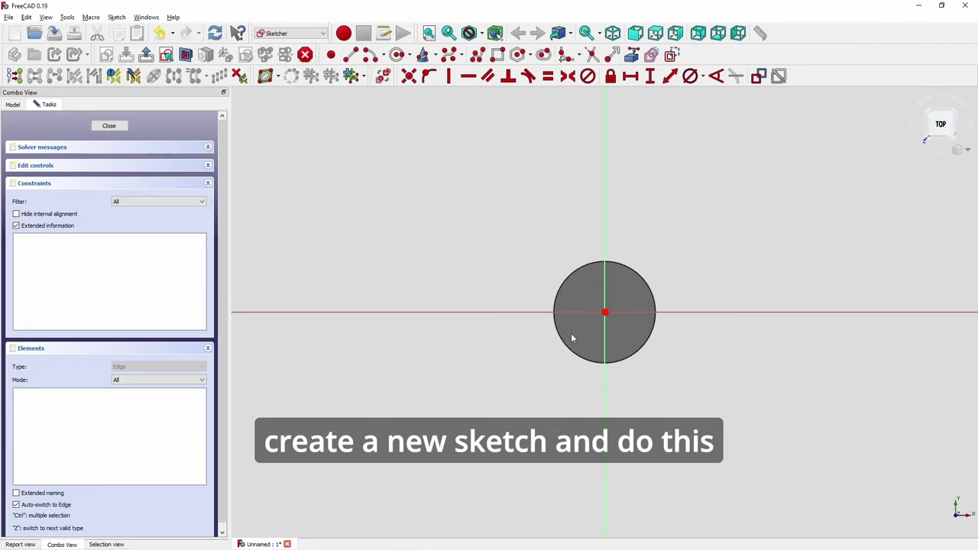
{"action": "left_click", "coordinate": [497, 54]}
{"action": "scroll", "coordinate": [565, 331], "scroll_direction": "up", "scroll_amount": 3}
{"action": "left_click", "coordinate": [515, 262]}
{"action": "left_click", "coordinate": [761, 331]}
{"action": "right_click", "coordinate": [803, 326]}
{"action": "scroll", "coordinate": [803, 327], "scroll_direction": "up", "scroll_amount": 4}
{"action": "scroll", "coordinate": [803, 327], "scroll_direction": "down", "scroll_amount": 4}
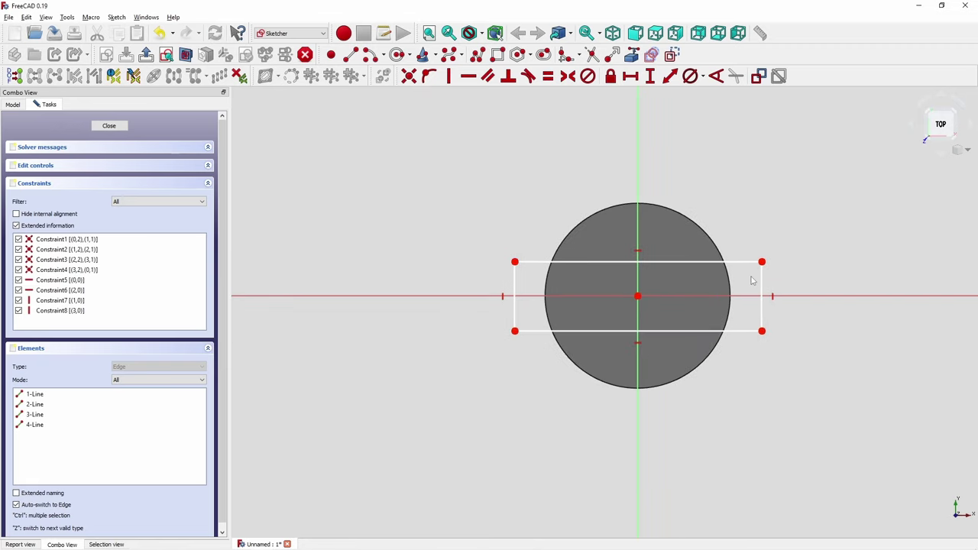
{"action": "left_click", "coordinate": [761, 283]}
{"action": "left_click", "coordinate": [649, 75]}
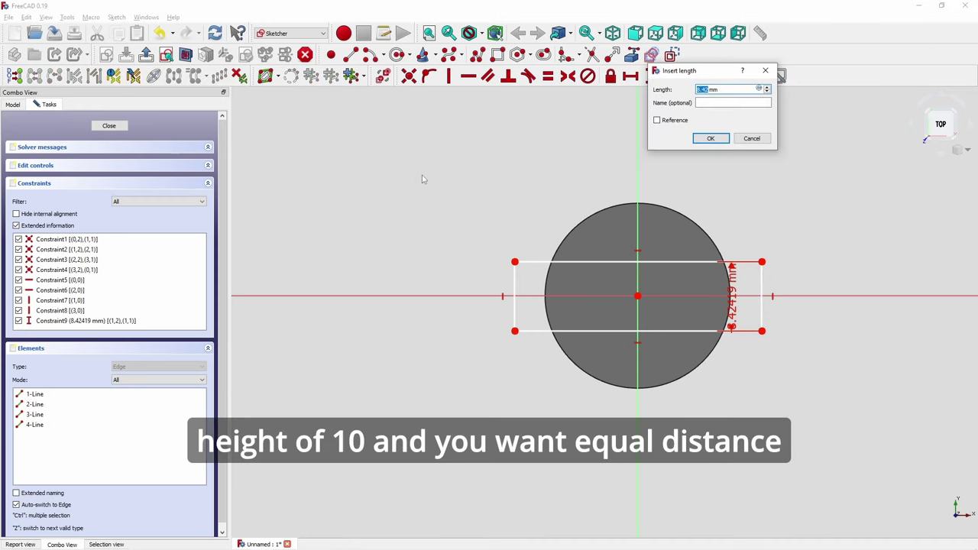
{"action": "type", "text": "10"}
{"action": "key", "text": "Return"}
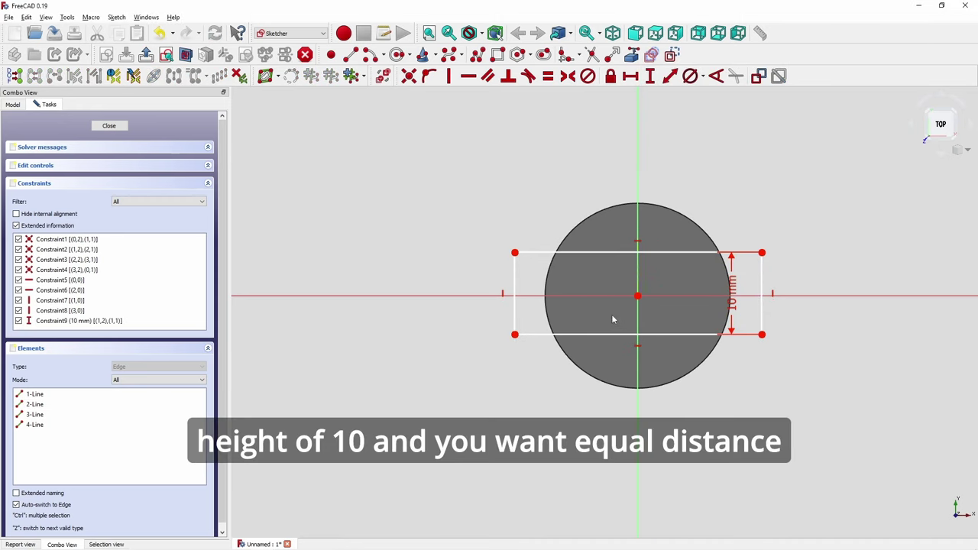
Step: Make the rectangle's left corners symmetric about the horizontal axis
{"action": "left_click", "coordinate": [515, 252]}
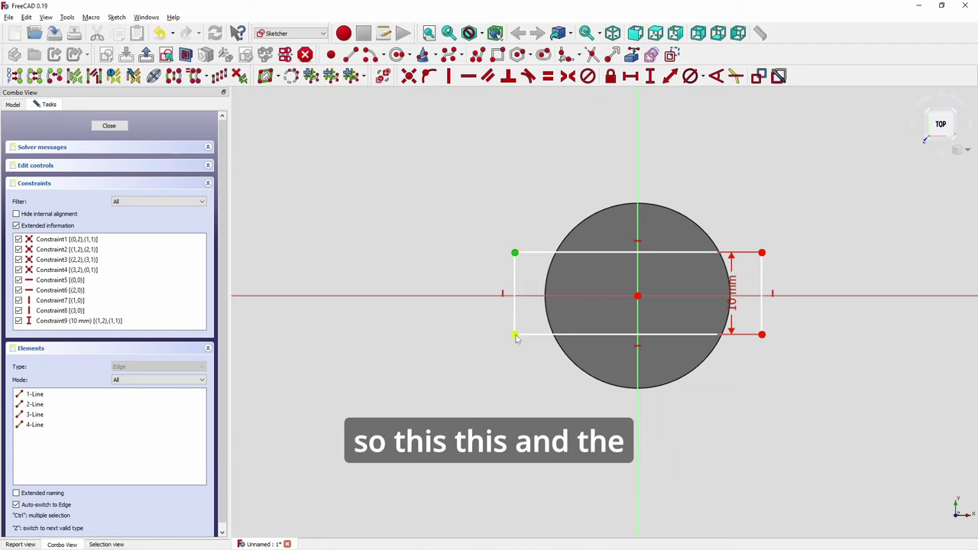
{"action": "left_click", "coordinate": [515, 334]}
{"action": "left_click", "coordinate": [492, 297]}
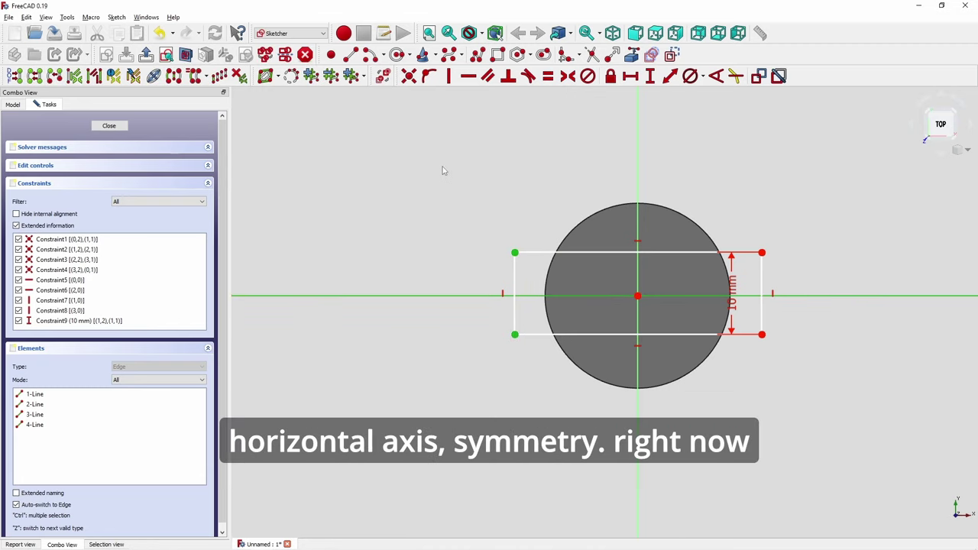
{"action": "left_click", "coordinate": [568, 76]}
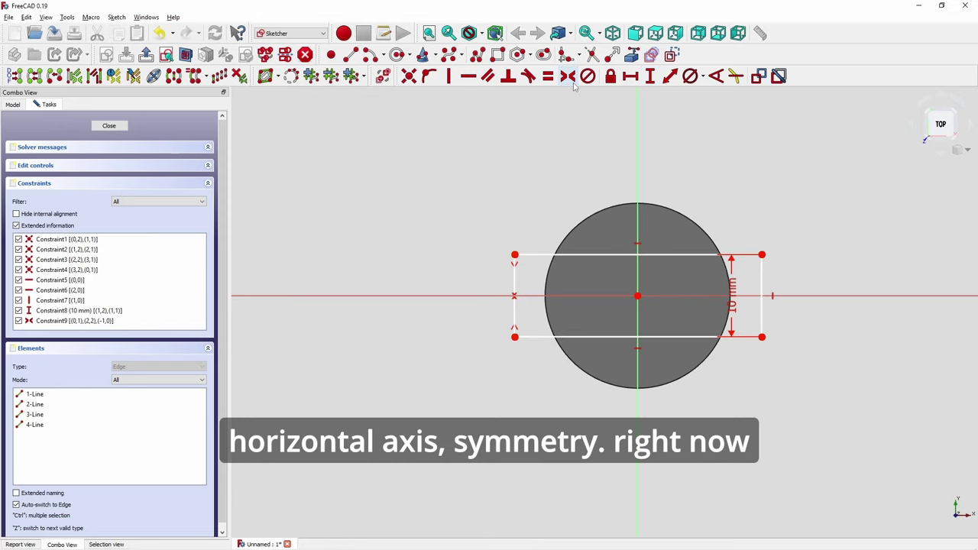
{"action": "left_click_drag", "start_coordinate": [740, 283], "coordinate": [789, 284]}
{"action": "scroll", "coordinate": [797, 244], "scroll_direction": "up", "scroll_amount": 2}
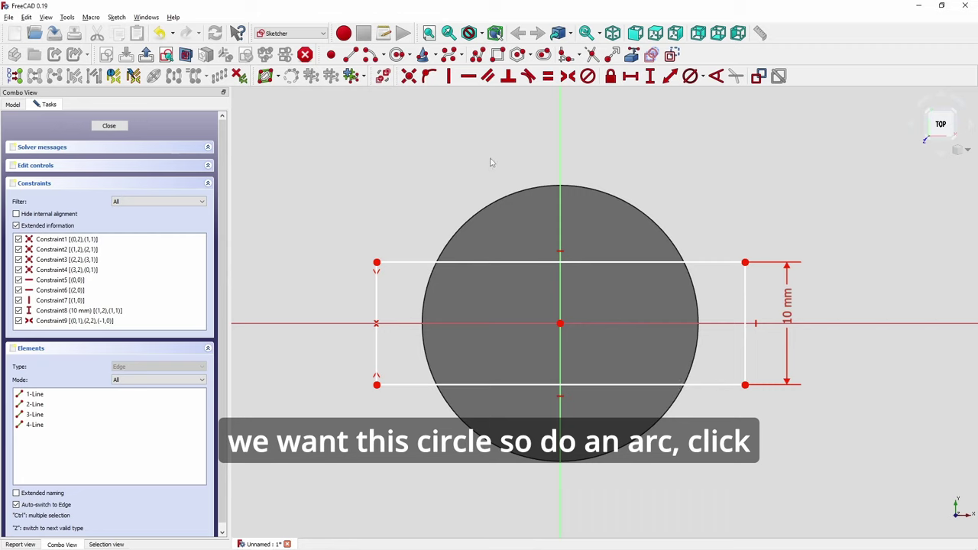
Step: Draw left and right arcs centred on the origin, joining the rectangle's top and bottom lines
{"action": "left_click", "coordinate": [370, 55]}
{"action": "left_click", "coordinate": [560, 324]}
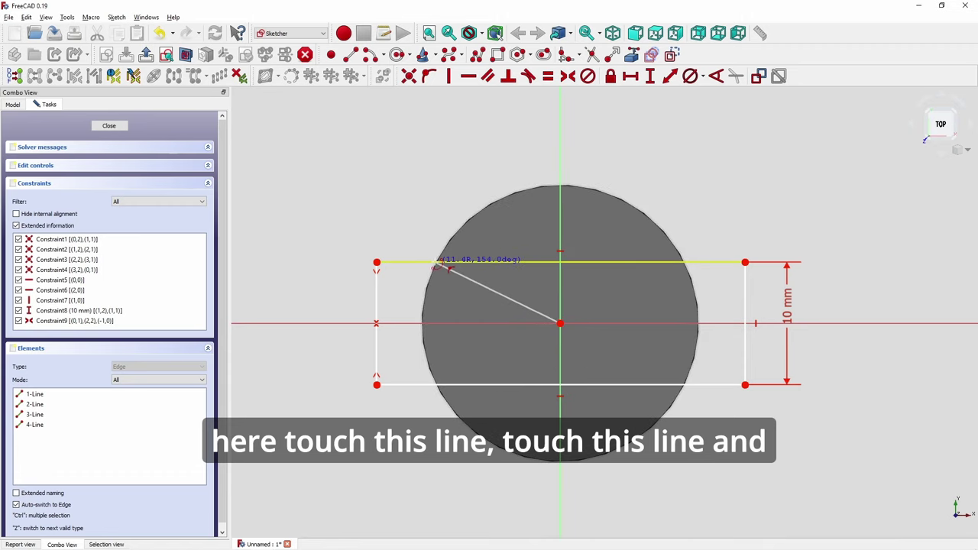
{"action": "left_click", "coordinate": [437, 263]}
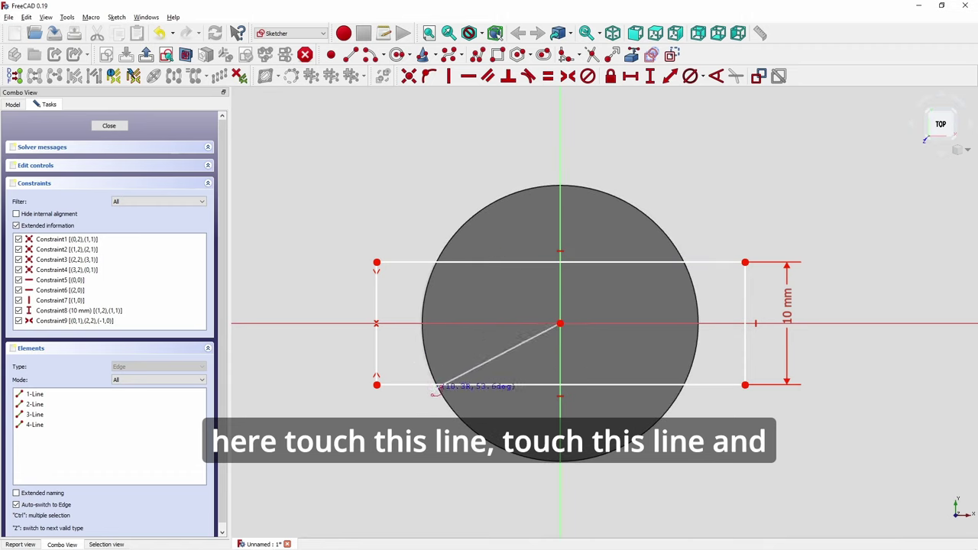
{"action": "left_click", "coordinate": [436, 386]}
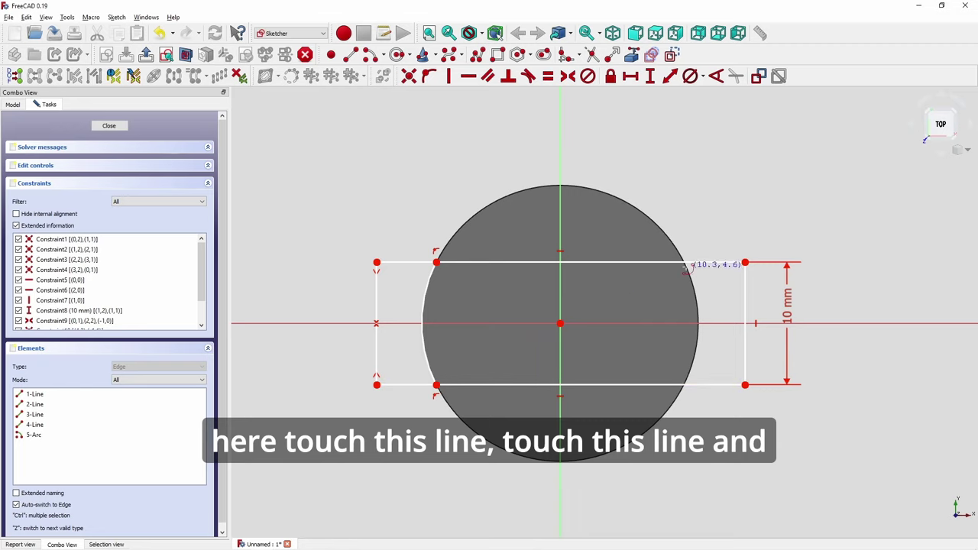
{"action": "left_click", "coordinate": [685, 264]}
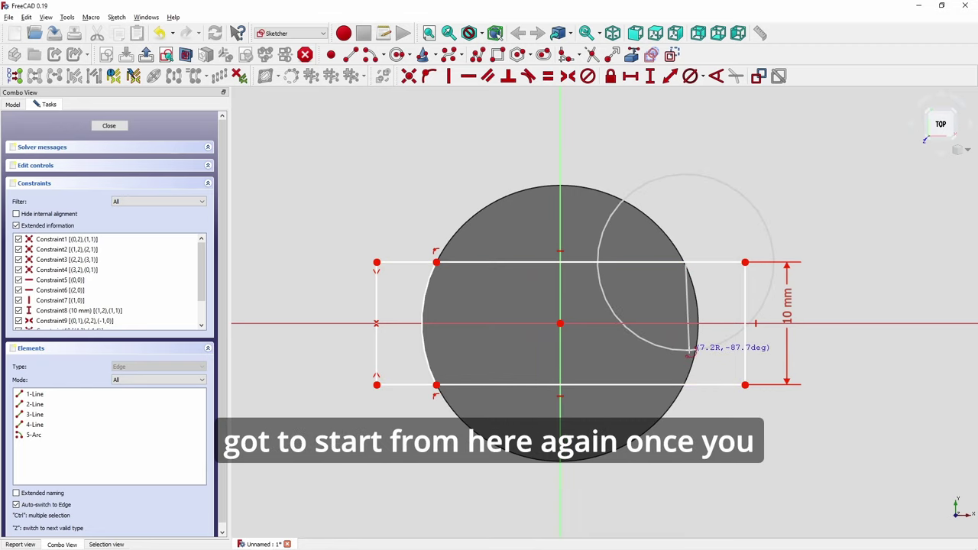
{"action": "key", "text": "Escape"}
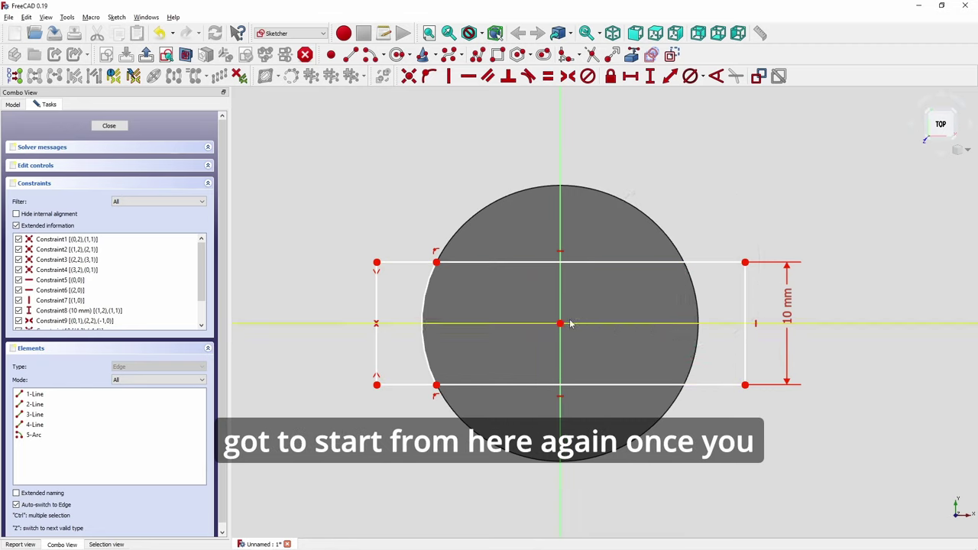
{"action": "left_click", "coordinate": [371, 54]}
{"action": "left_click", "coordinate": [560, 323]}
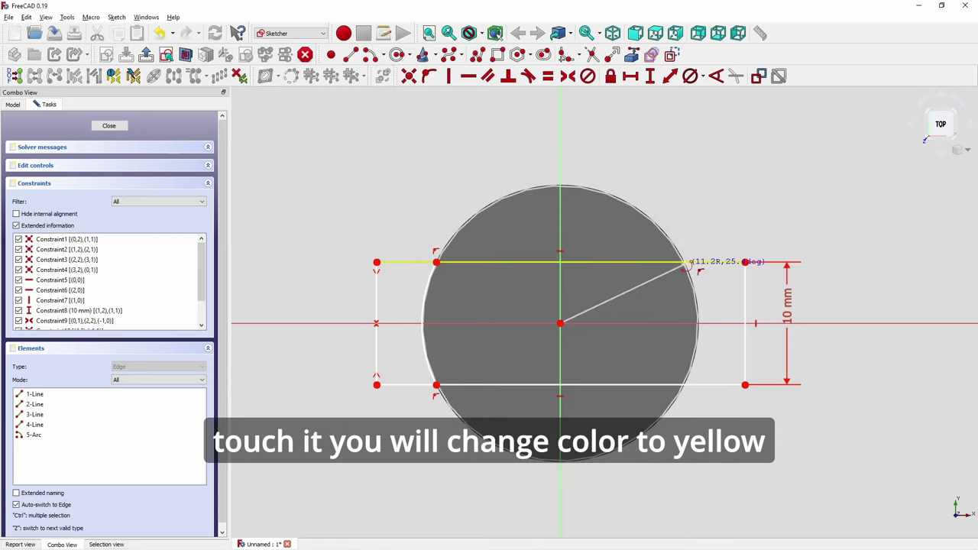
{"action": "left_click", "coordinate": [688, 263]}
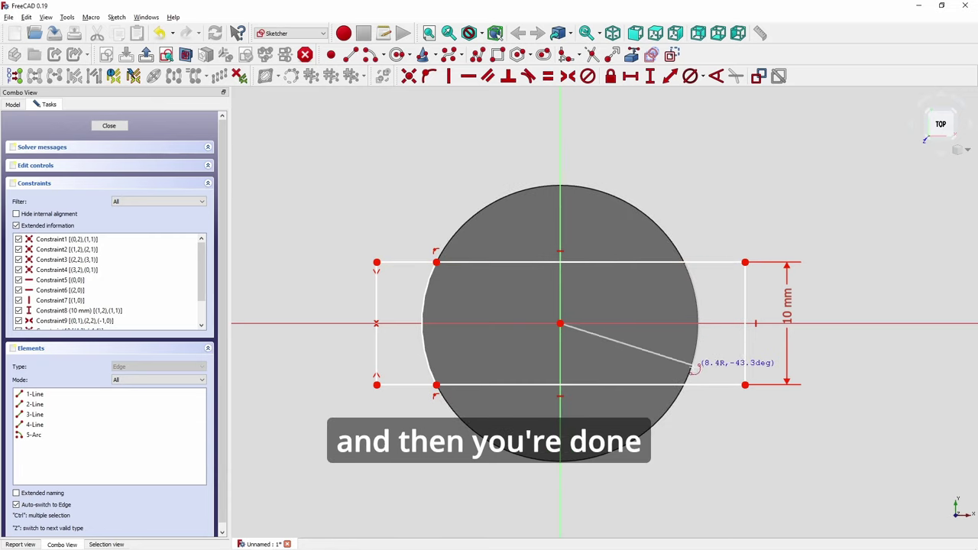
{"action": "left_click", "coordinate": [688, 385]}
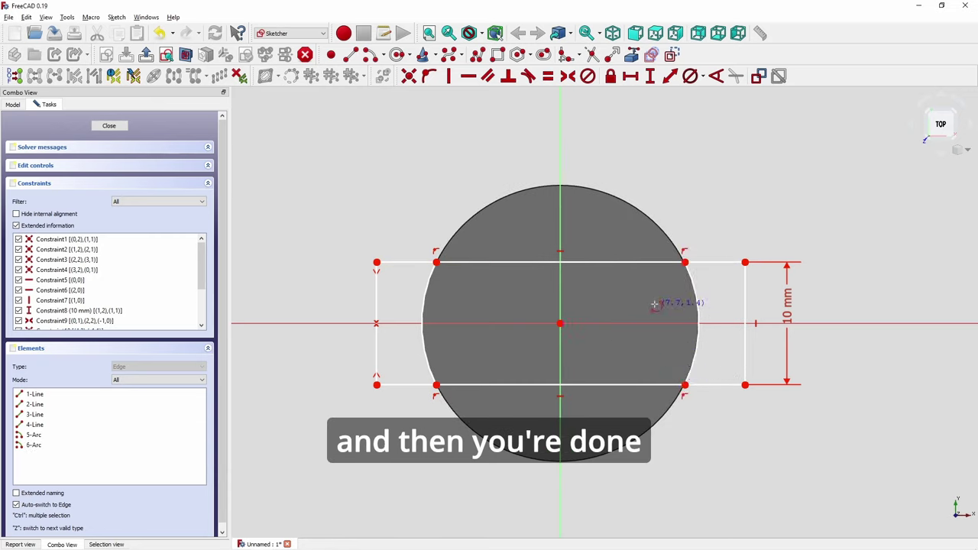
{"action": "right_click", "coordinate": [633, 243]}
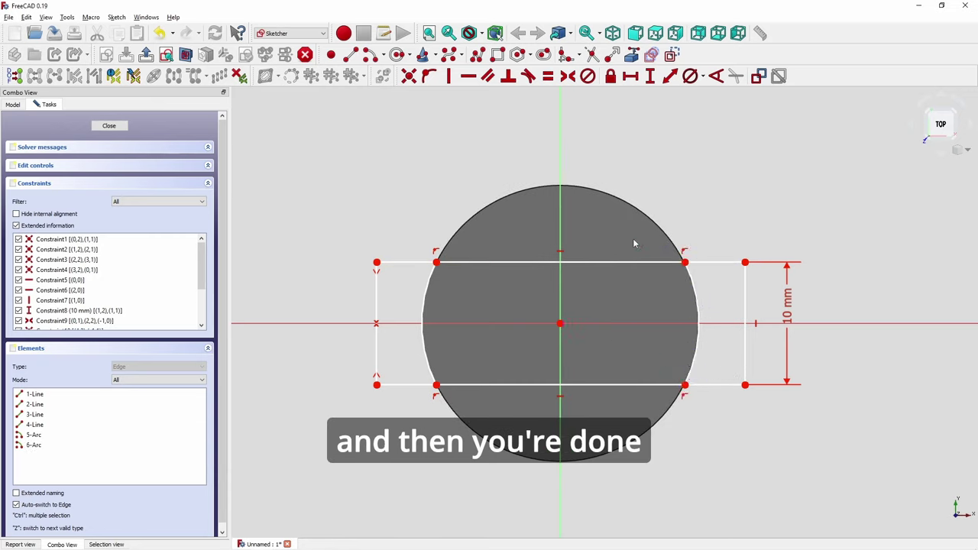
{"action": "scroll", "coordinate": [404, 280], "scroll_direction": "up", "scroll_amount": 1}
Step: Trim the top and bottom lines' overhangs beyond the arcs on both sides
{"action": "left_click", "coordinate": [407, 260]}
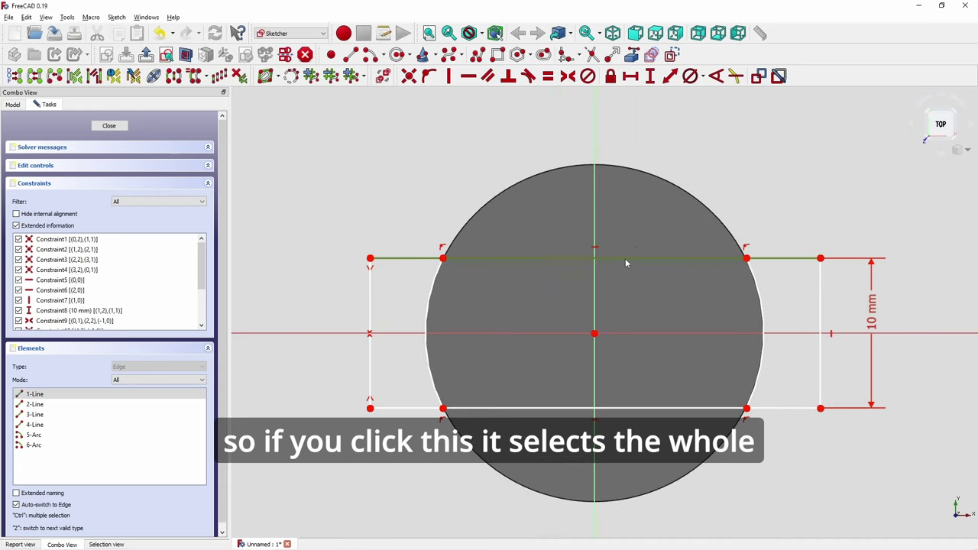
{"action": "left_click", "coordinate": [397, 227]}
{"action": "scroll", "coordinate": [396, 225], "scroll_direction": "down", "scroll_amount": 1}
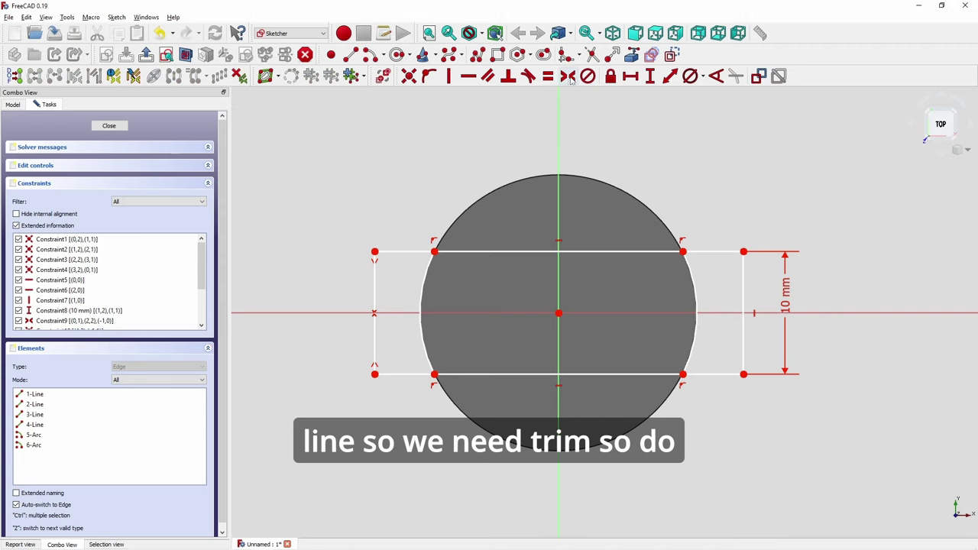
{"action": "left_click", "coordinate": [592, 54]}
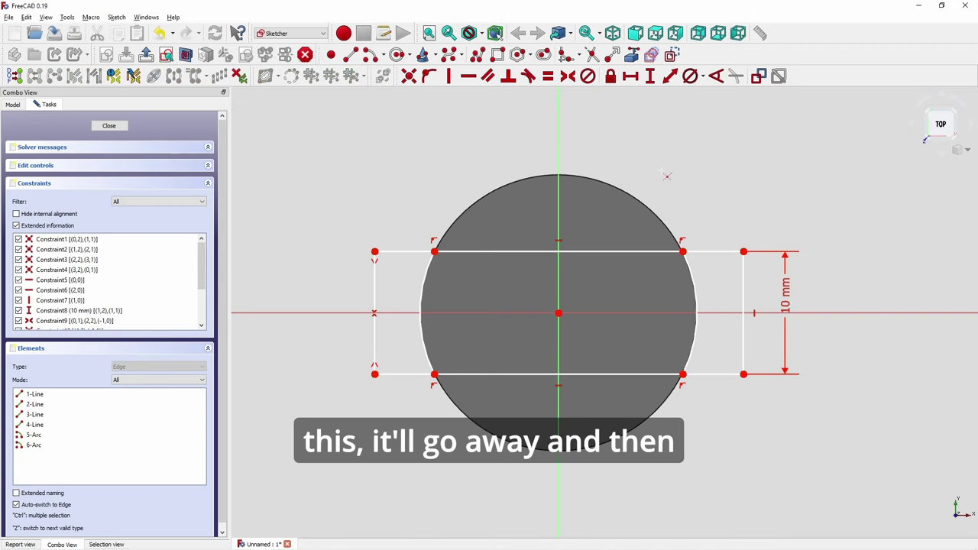
{"action": "left_click", "coordinate": [715, 255]}
{"action": "left_click", "coordinate": [719, 375]}
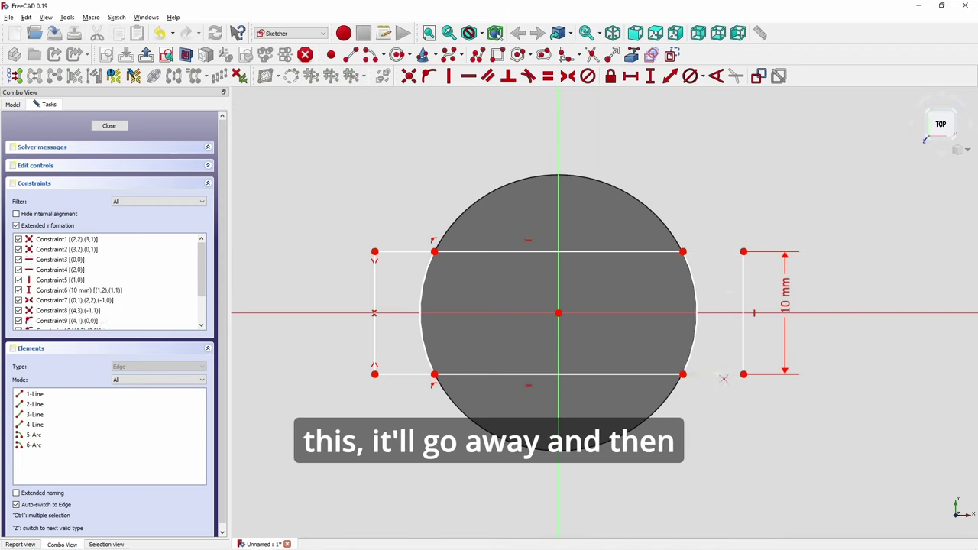
{"action": "left_click", "coordinate": [399, 368]}
{"action": "left_click", "coordinate": [398, 259]}
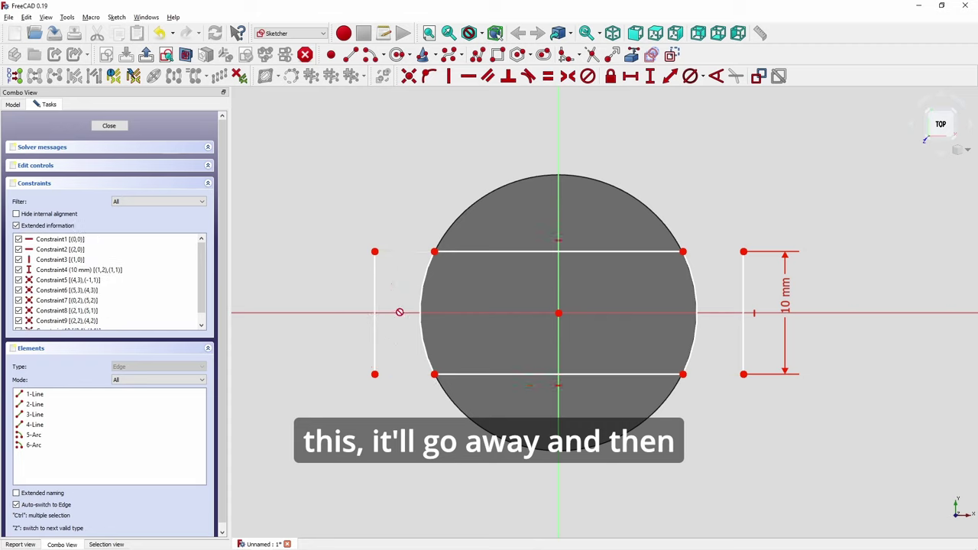
Step: Delete both vertical side lines along with their 10 mm dimension
{"action": "left_click", "coordinate": [376, 286]}
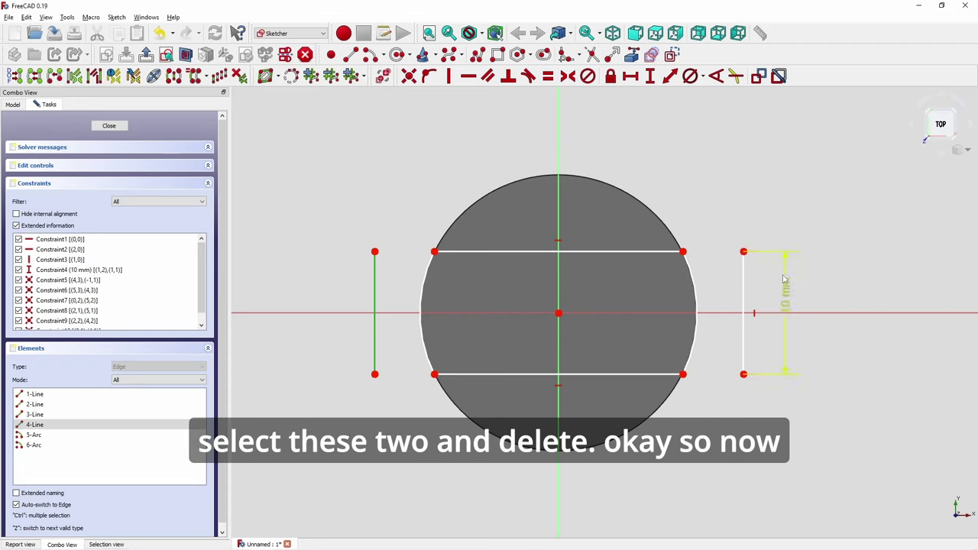
{"action": "left_click", "coordinate": [742, 284]}
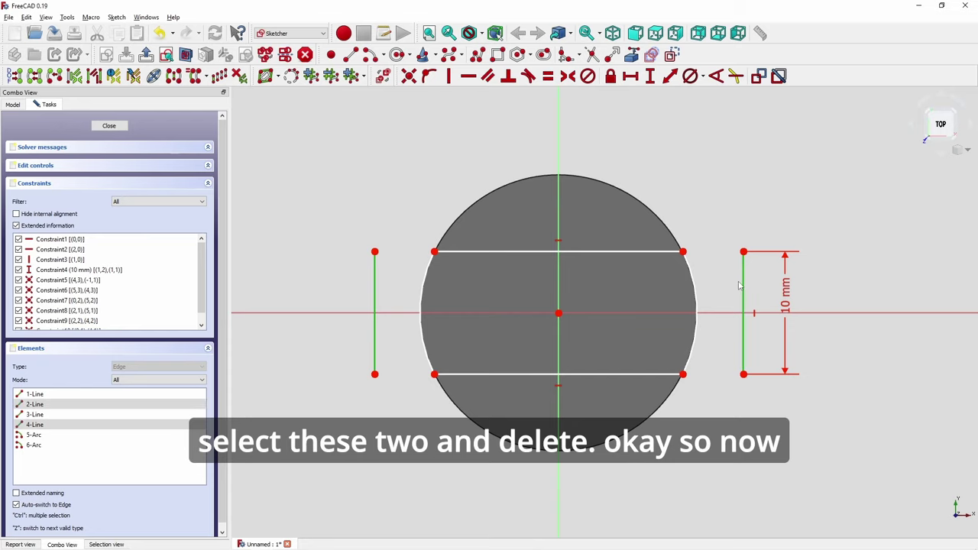
{"action": "key", "text": "Delete"}
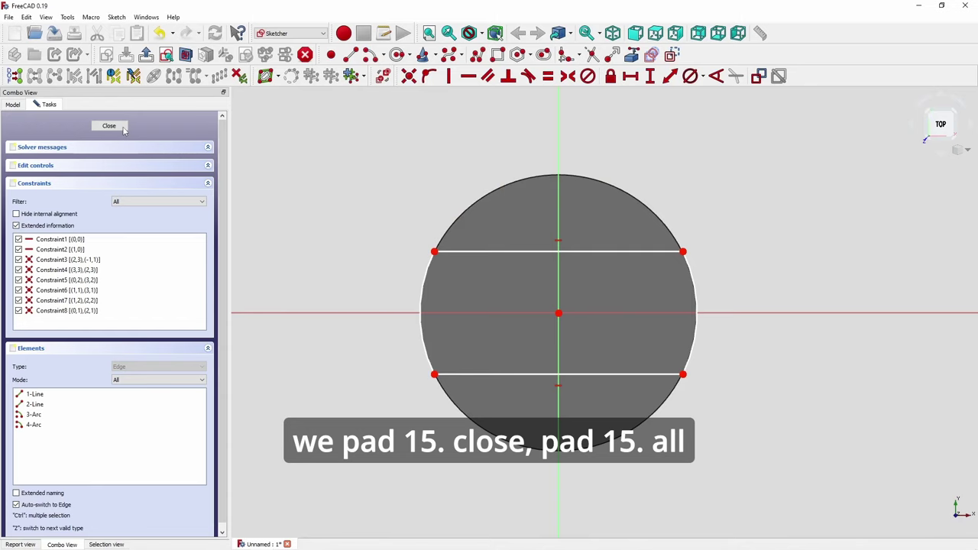
Step: Close the bar sketch and pad it 15 mm above the disc
{"action": "left_click", "coordinate": [110, 126]}
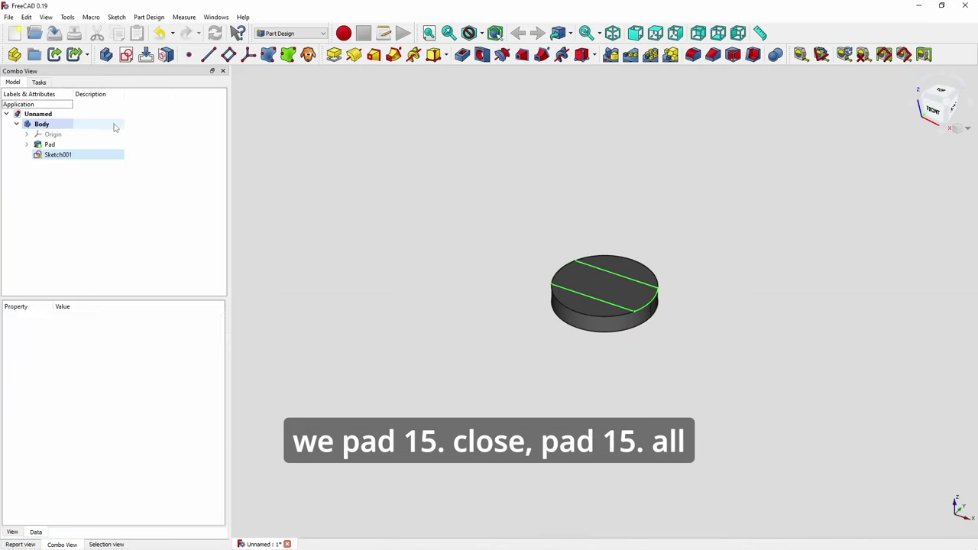
{"action": "left_click", "coordinate": [333, 55]}
{"action": "type", "text": "15"}
{"action": "key", "text": "Return"}
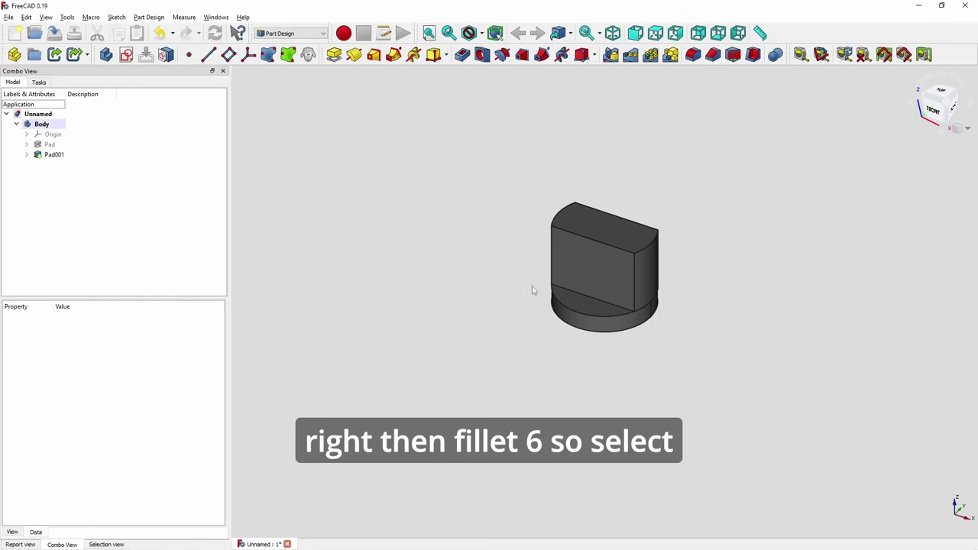
Step: Select the two edges where the bar meets the disc, orbiting to reach the far one
{"action": "scroll", "coordinate": [588, 302], "scroll_direction": "up", "scroll_amount": 5}
{"action": "left_click", "coordinate": [586, 295]}
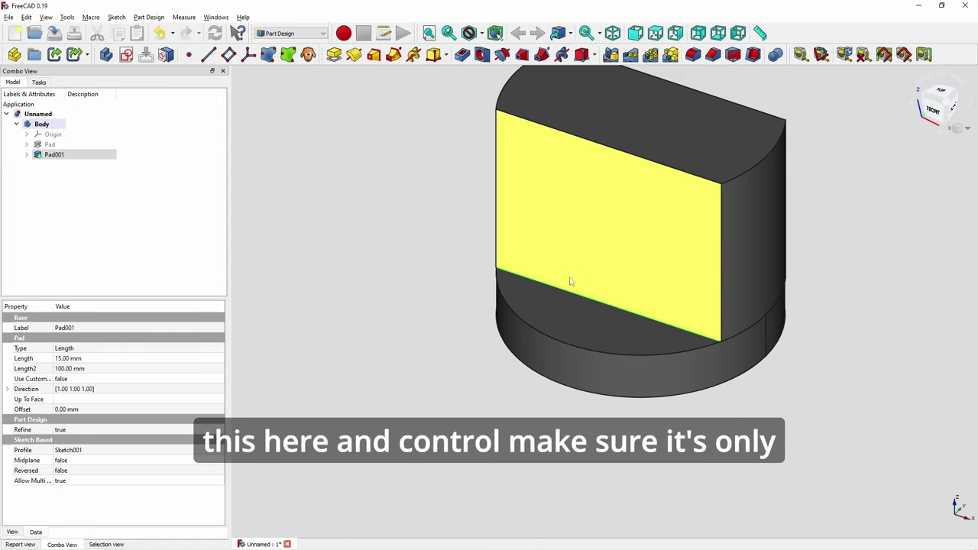
{"action": "middle_click_drag", "start_coordinate": [770, 268], "coordinate": [823, 190]}
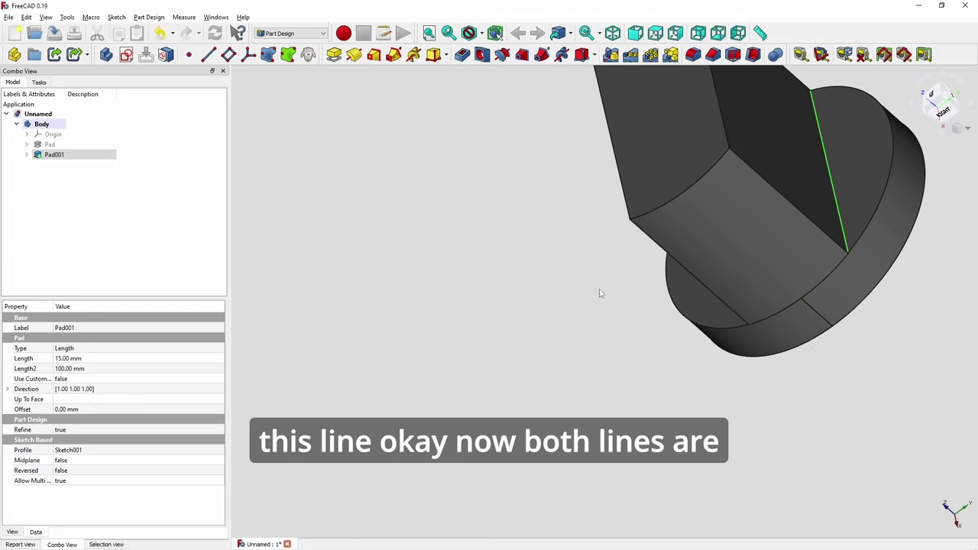
{"action": "middle_click_drag", "start_coordinate": [660, 283], "coordinate": [684, 198]}
Step: Fillet the bar's base edges with a 6 mm radius and return to the isometric view
{"action": "left_click", "coordinate": [692, 54]}
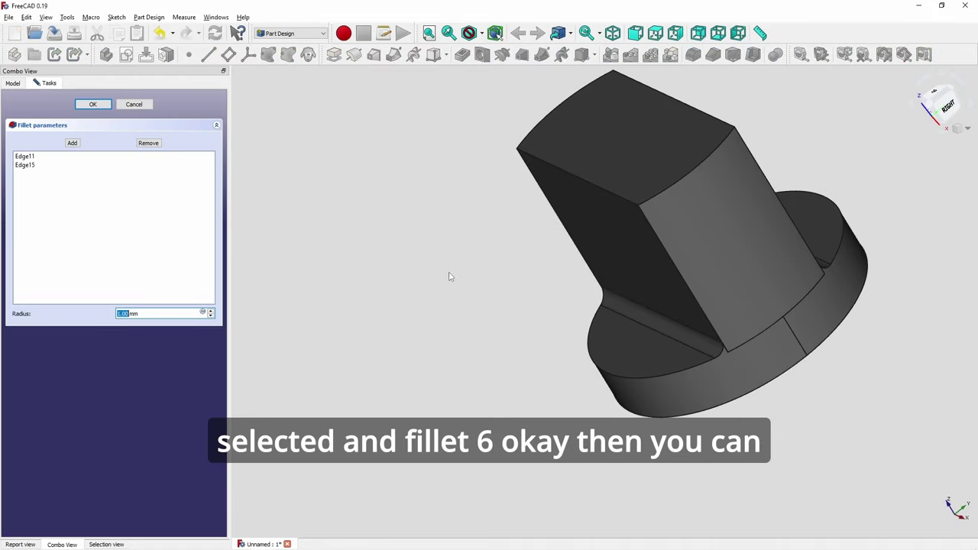
{"action": "key", "text": "Return"}
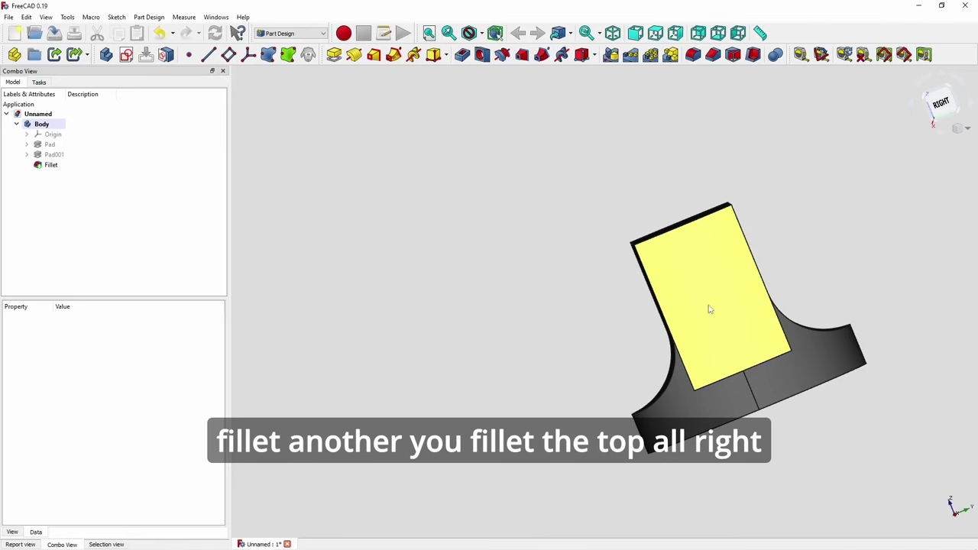
{"action": "right_click", "coordinate": [747, 358]}
{"action": "left_click", "coordinate": [710, 314]}
{"action": "key", "text": "0"}
Step: Fillet the bar's top edges as well
{"action": "left_click", "coordinate": [651, 221]}
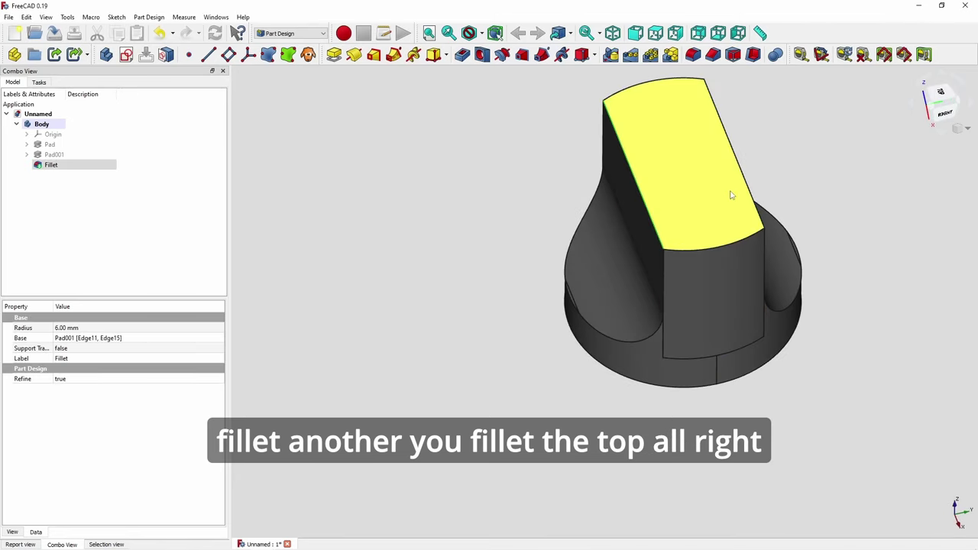
{"action": "left_click", "coordinate": [693, 54]}
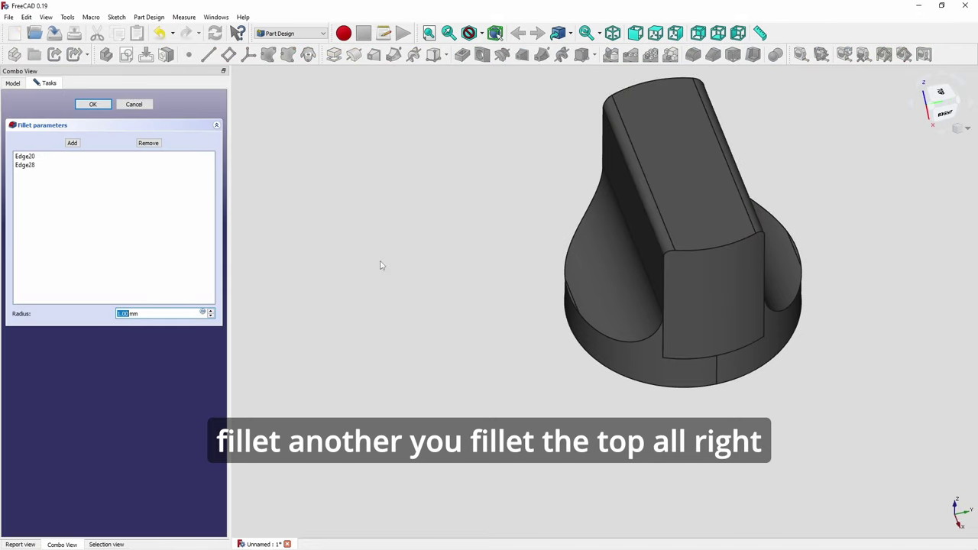
{"action": "key", "text": "Return"}
{"action": "scroll", "coordinate": [543, 290], "scroll_direction": "down", "scroll_amount": 3}
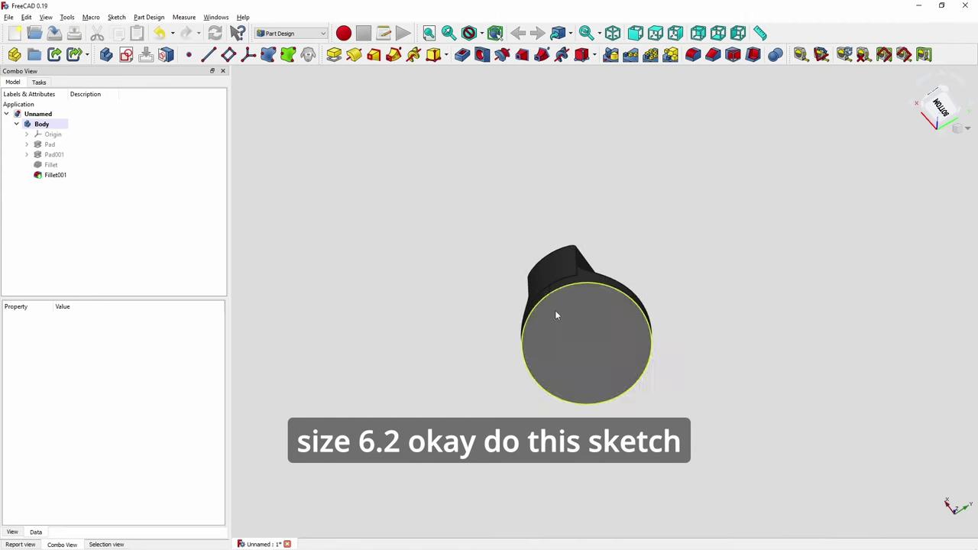
Step: Sketch a circle centred on the origin of the knob's bottom face and constrain it to 6.2 mm diameter
{"action": "left_click", "coordinate": [562, 342]}
{"action": "left_click", "coordinate": [126, 54]}
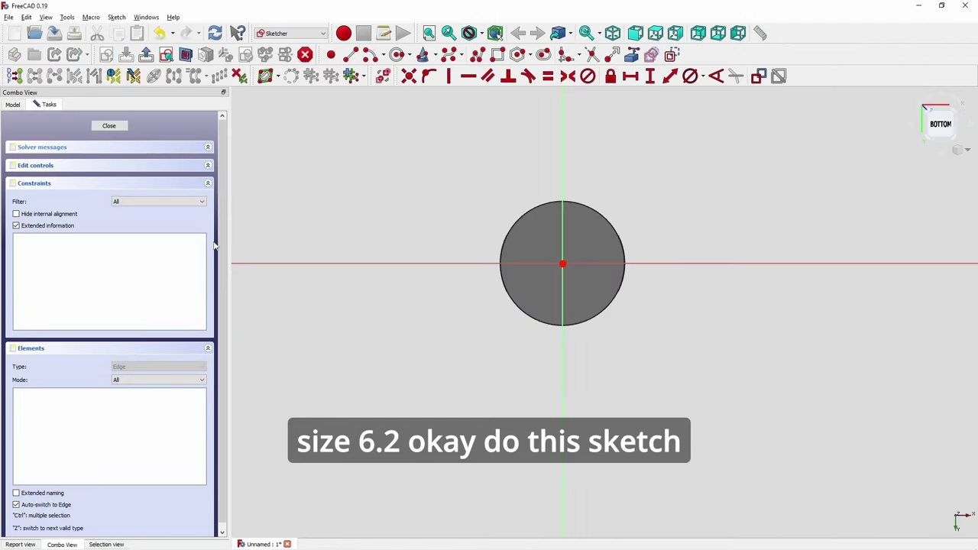
{"action": "left_click", "coordinate": [397, 54]}
{"action": "left_click", "coordinate": [563, 264]}
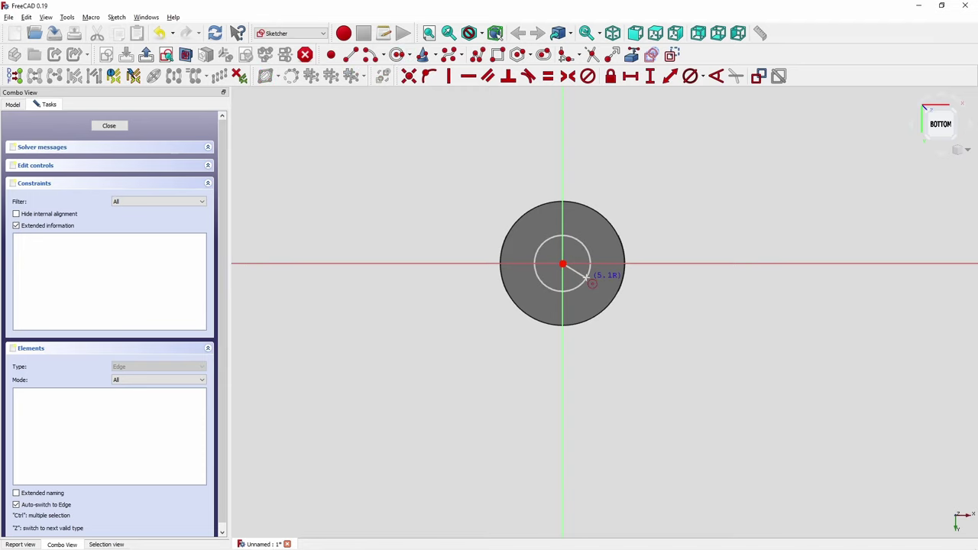
{"action": "left_click", "coordinate": [585, 281]}
{"action": "left_click", "coordinate": [588, 255]}
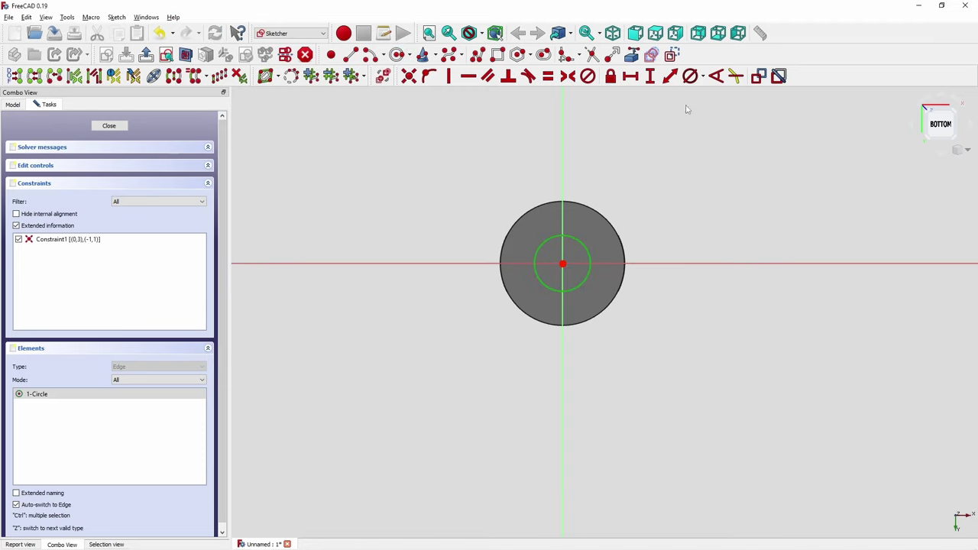
{"action": "left_click", "coordinate": [689, 76]}
{"action": "type", "text": "6.2mm"}
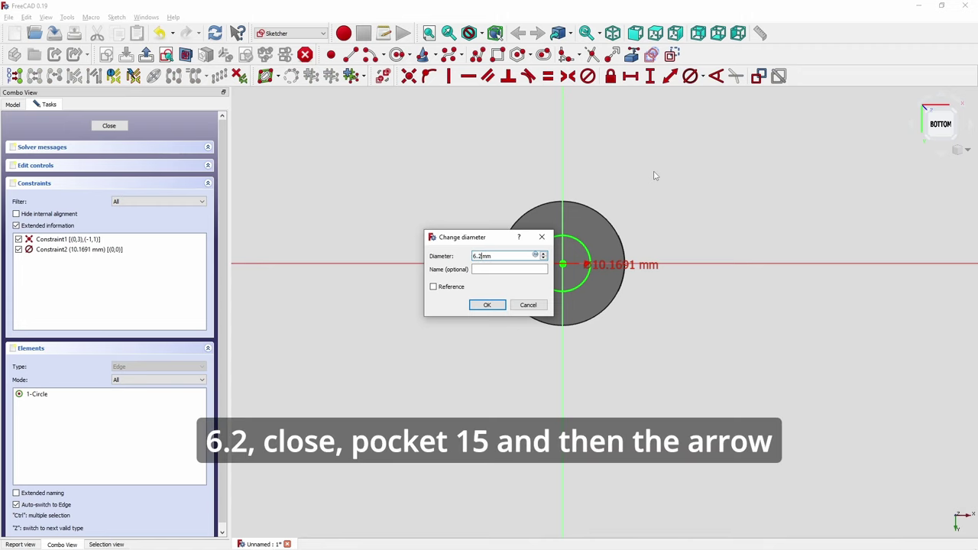
{"action": "key", "text": "Return"}
Step: Close the shaft-hole sketch and pocket the 6.2 mm circle into the knob's base
{"action": "left_click", "coordinate": [109, 126]}
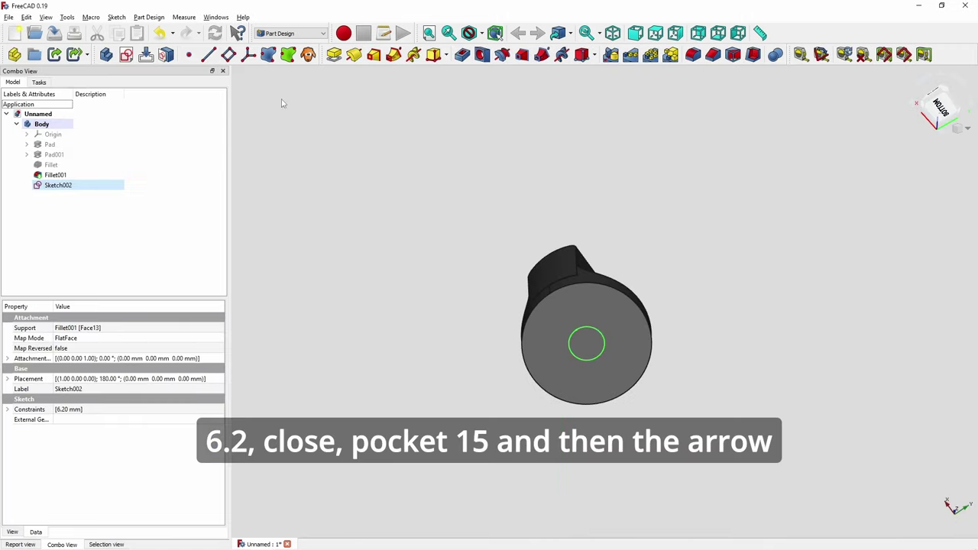
{"action": "left_click", "coordinate": [463, 55]}
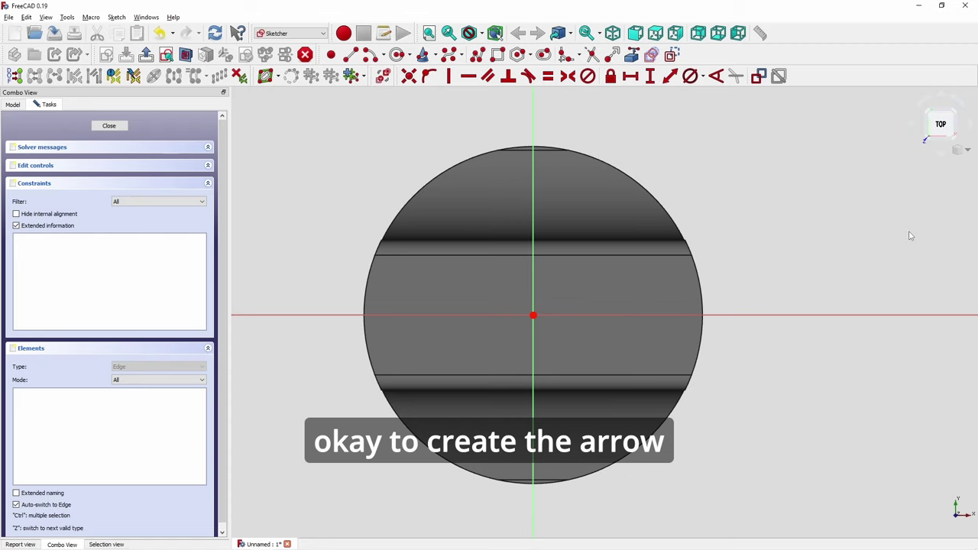
Step: Draw a rectangle right of centre with a vertical line crossing it
{"action": "left_click", "coordinate": [497, 54]}
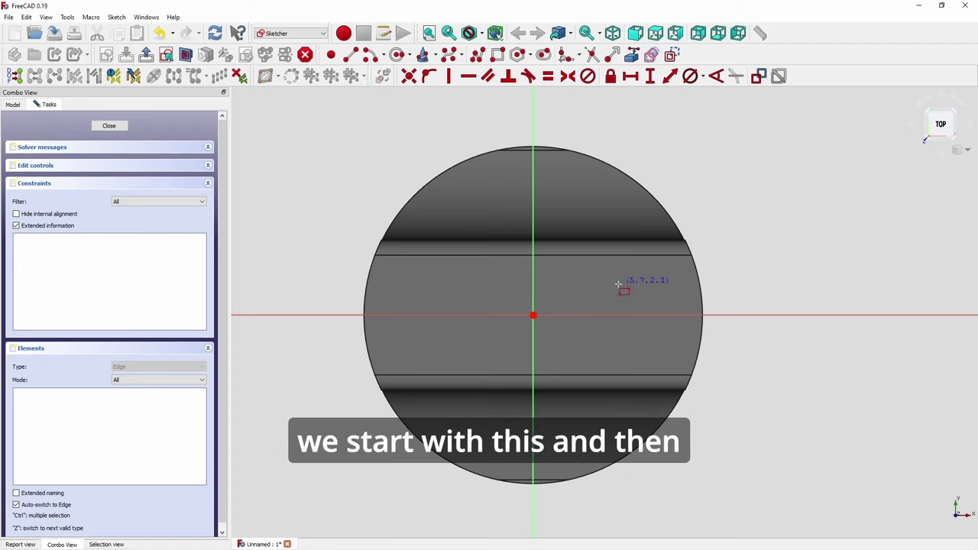
{"action": "left_click", "coordinate": [595, 283]}
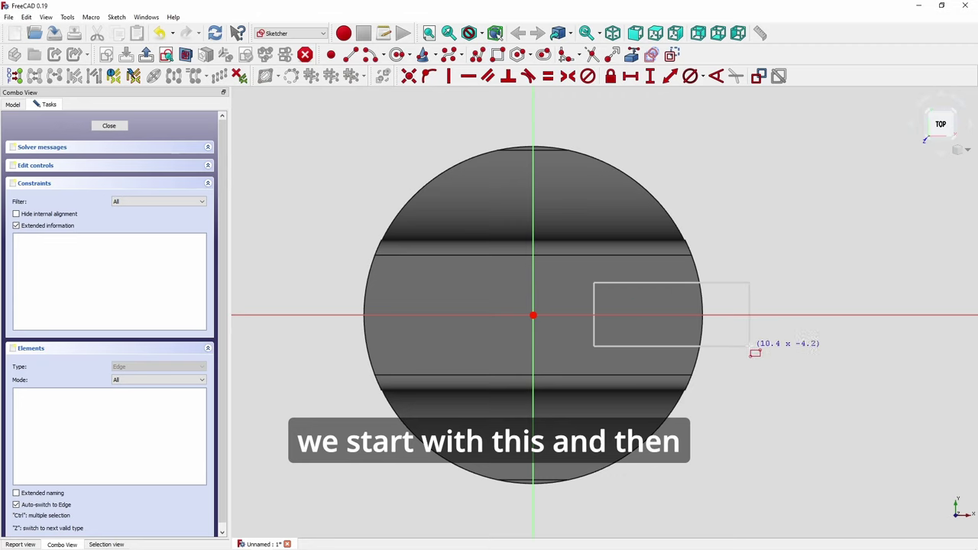
{"action": "left_click", "coordinate": [750, 346]}
{"action": "left_click", "coordinate": [407, 78]}
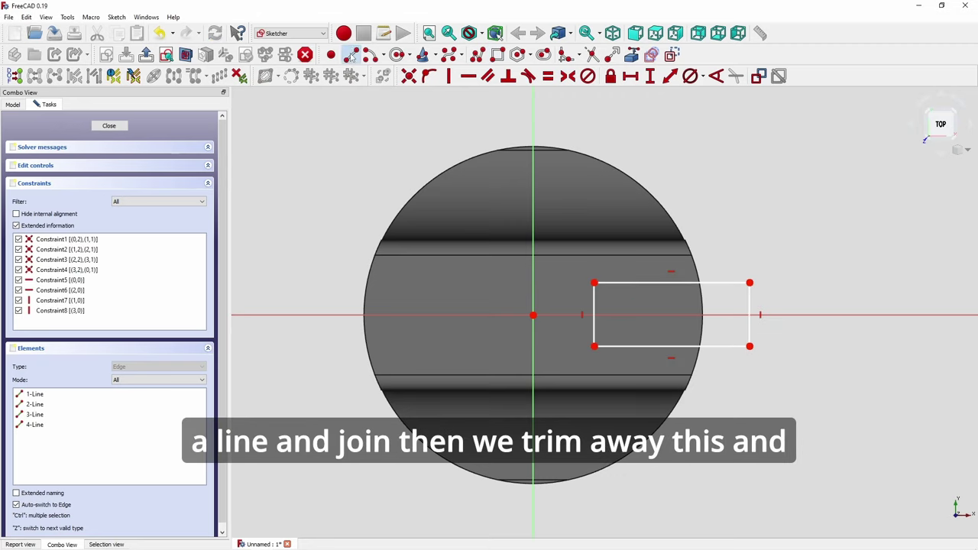
{"action": "left_click", "coordinate": [654, 261]}
{"action": "left_click", "coordinate": [654, 361]}
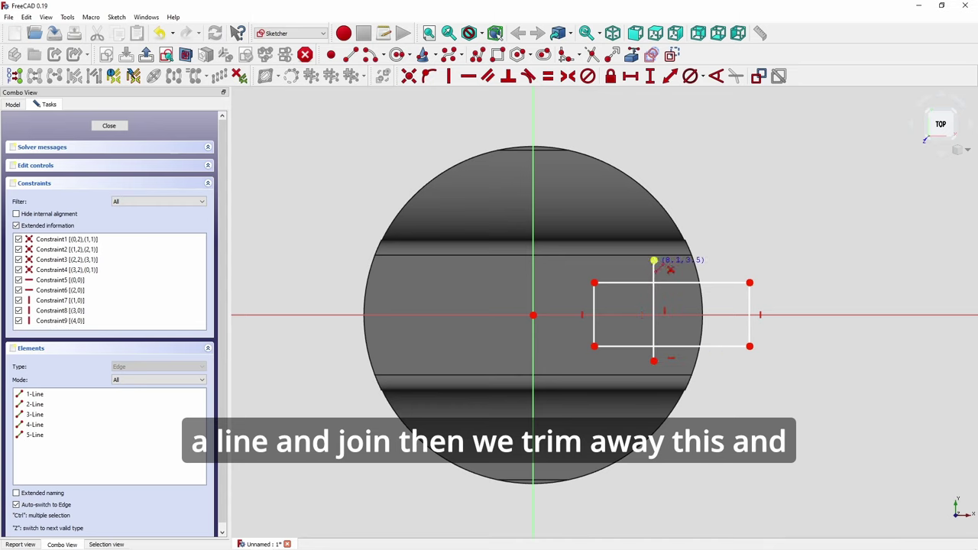
Step: Draw two slanted lines from the vertical line's ends to the rectangle's right corners
{"action": "left_click", "coordinate": [654, 262]}
{"action": "left_click", "coordinate": [749, 283]}
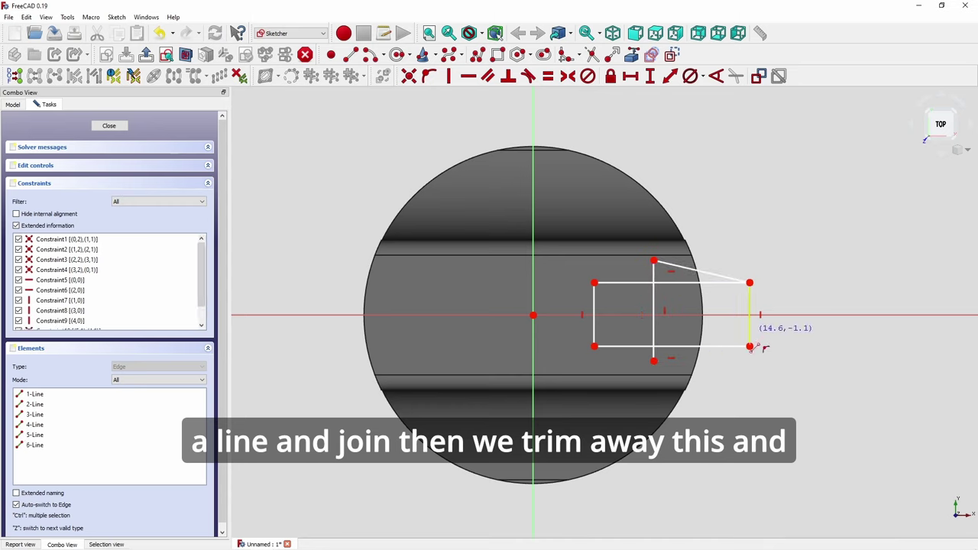
{"action": "left_click", "coordinate": [750, 346]}
{"action": "left_click", "coordinate": [654, 361]}
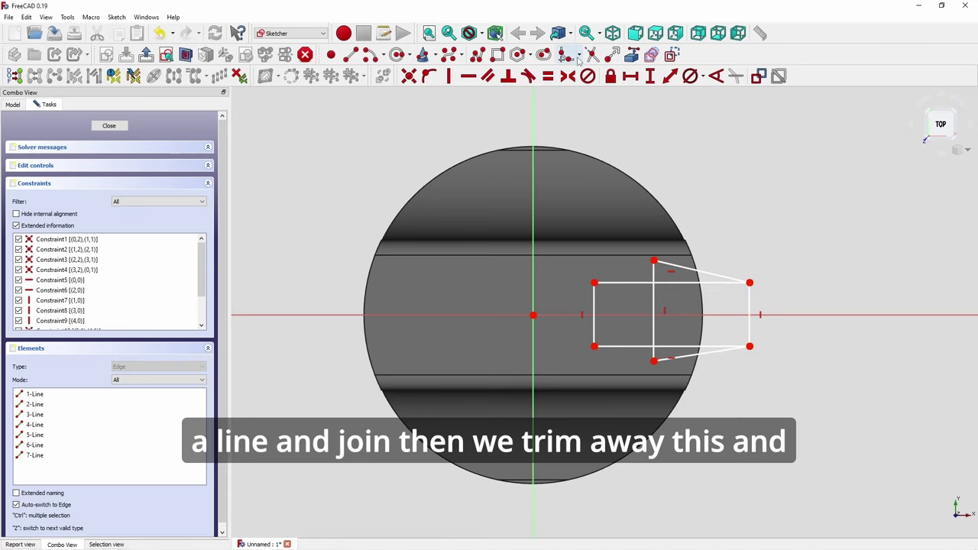
Step: Trim the right parts of the rectangle's top and bottom edges
{"action": "scroll", "coordinate": [665, 315], "scroll_direction": "up", "scroll_amount": 2}
{"action": "left_click", "coordinate": [683, 266]}
{"action": "left_click", "coordinate": [682, 364]}
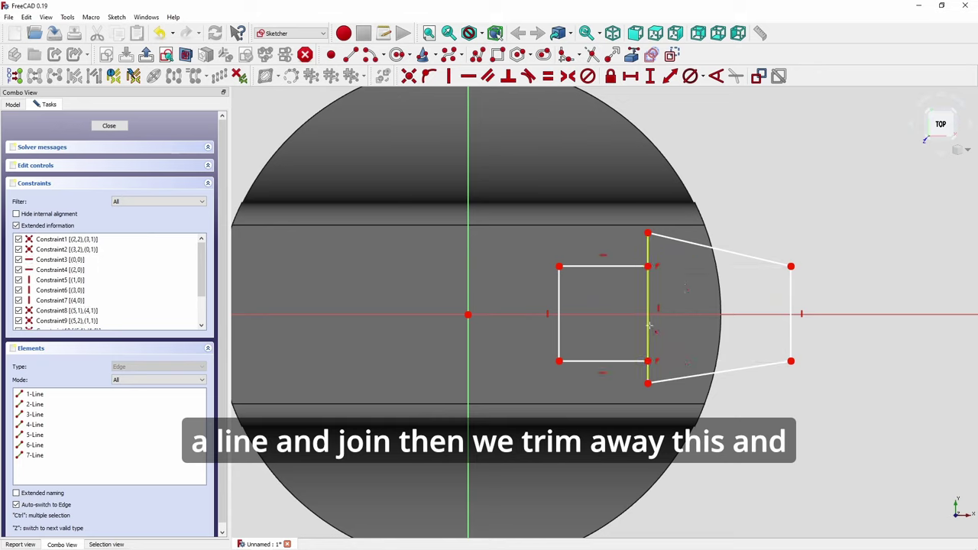
Step: Trim the vertical line's middle and give the shaft's left edge and the tip edge 2 mm heights
{"action": "left_click", "coordinate": [648, 325]}
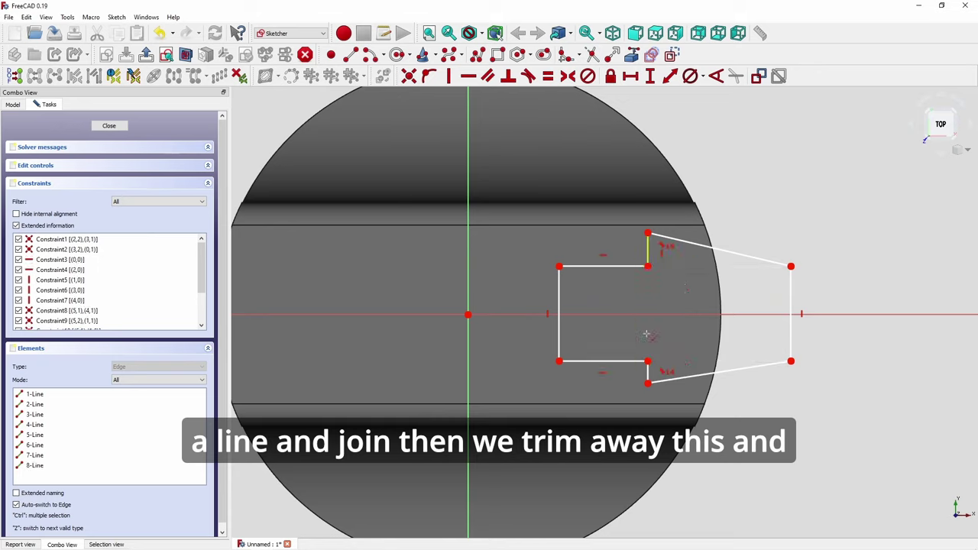
{"action": "left_click", "coordinate": [559, 300]}
{"action": "left_click", "coordinate": [650, 76]}
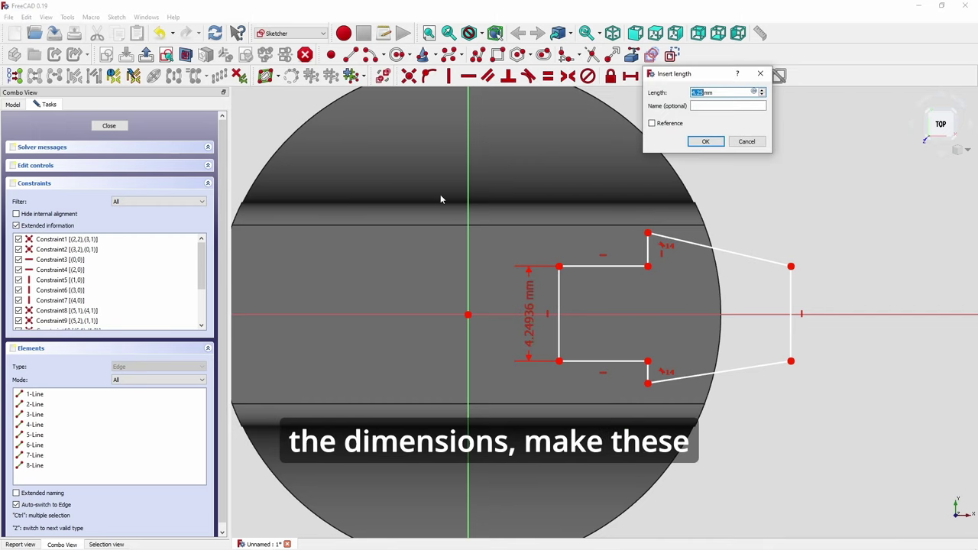
{"action": "type", "text": "2"}
{"action": "key", "text": "Return"}
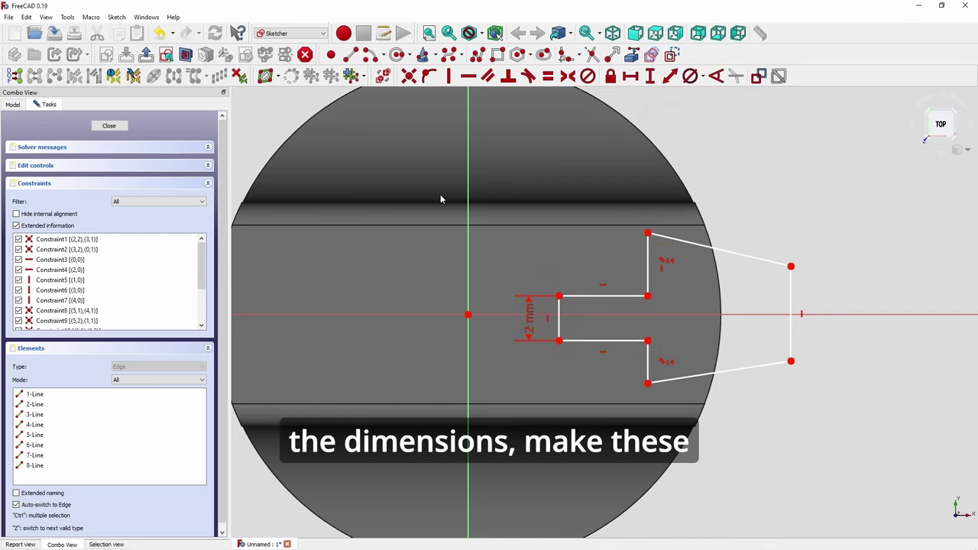
{"action": "left_click", "coordinate": [791, 298]}
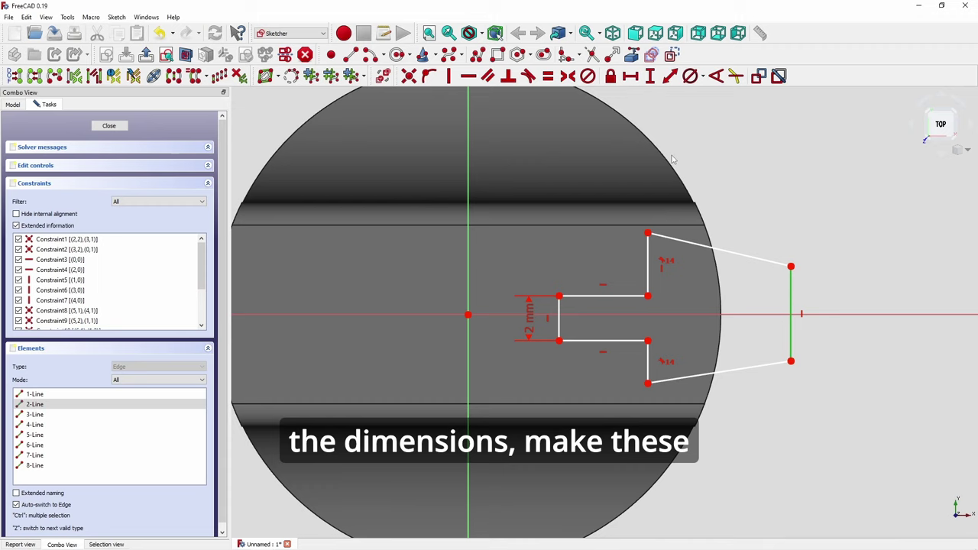
{"action": "left_click", "coordinate": [650, 77]}
{"action": "type", "text": "2"}
{"action": "key", "text": "Return"}
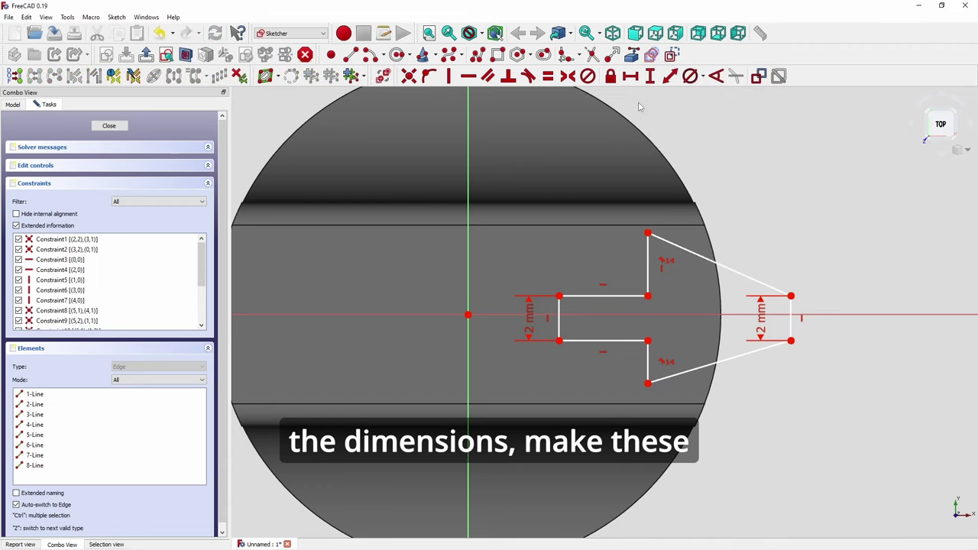
Step: Level the shaft and tip corners horizontally and make the shaft symmetric about the horizontal axis
{"action": "left_click", "coordinate": [648, 297]}
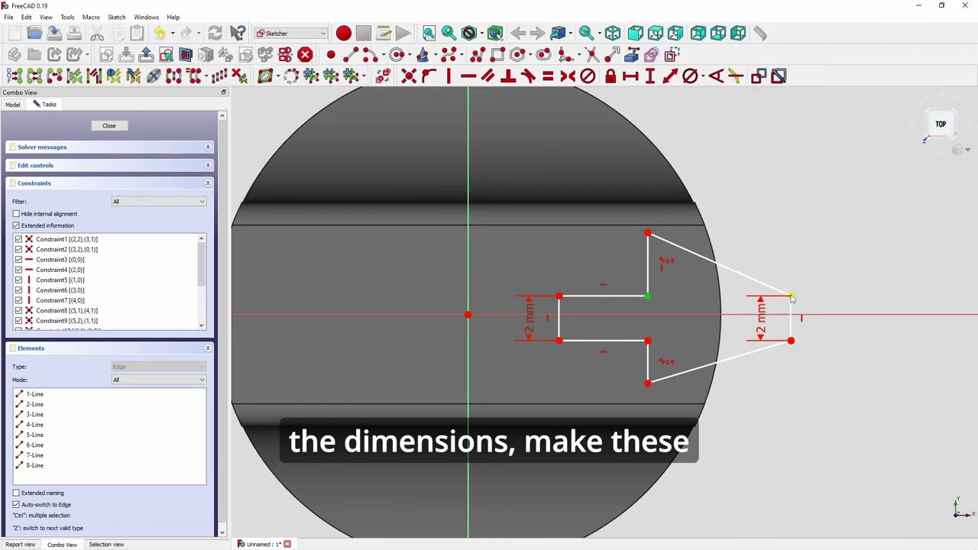
{"action": "left_click", "coordinate": [791, 296]}
{"action": "left_click", "coordinate": [466, 81]}
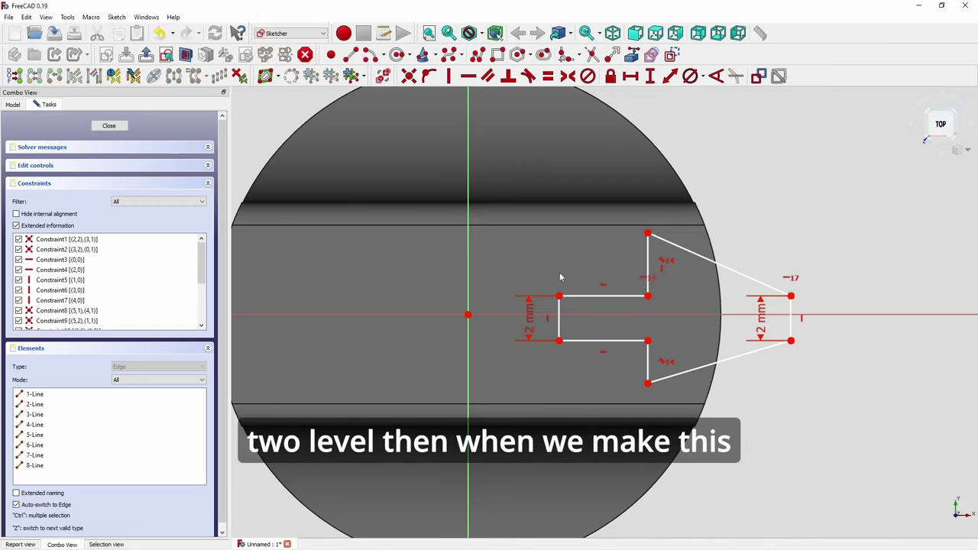
{"action": "left_click", "coordinate": [559, 297]}
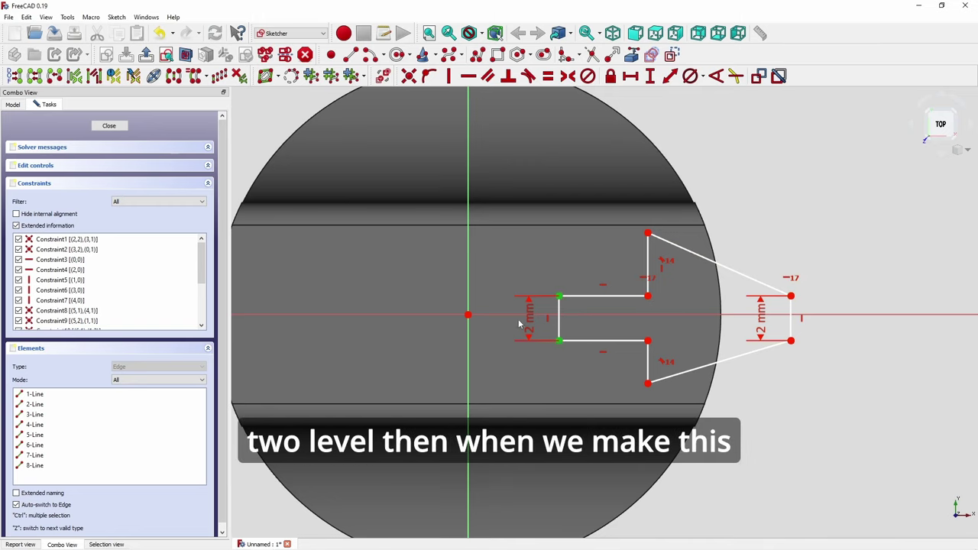
{"action": "left_click", "coordinate": [560, 341]}
{"action": "left_click", "coordinate": [521, 316]}
{"action": "left_click", "coordinate": [567, 76]}
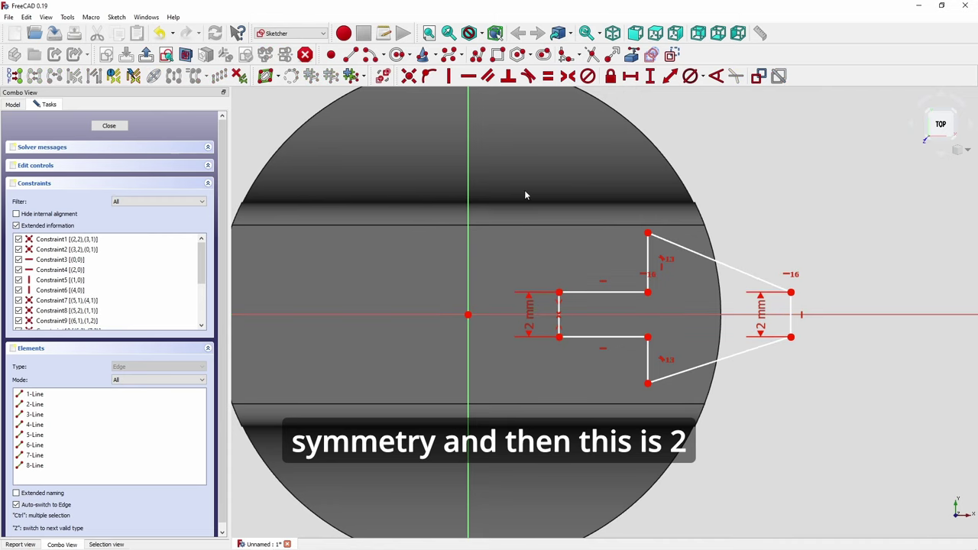
Step: Give the upper and lower barb edges 2 mm vertical lengths
{"action": "left_click", "coordinate": [647, 254]}
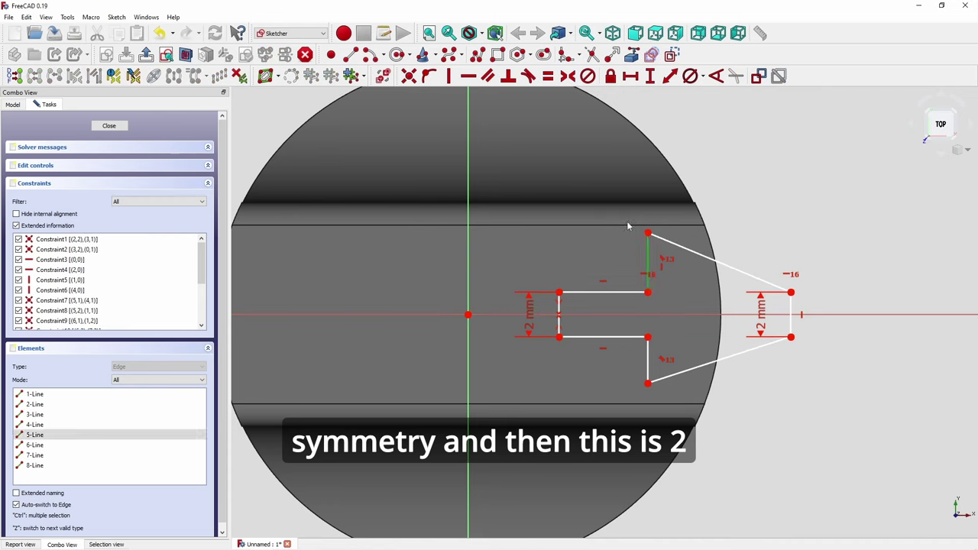
{"action": "left_click", "coordinate": [651, 76]}
{"action": "type", "text": "2.66"}
{"action": "key", "text": "Return"}
{"action": "left_click", "coordinate": [646, 368]}
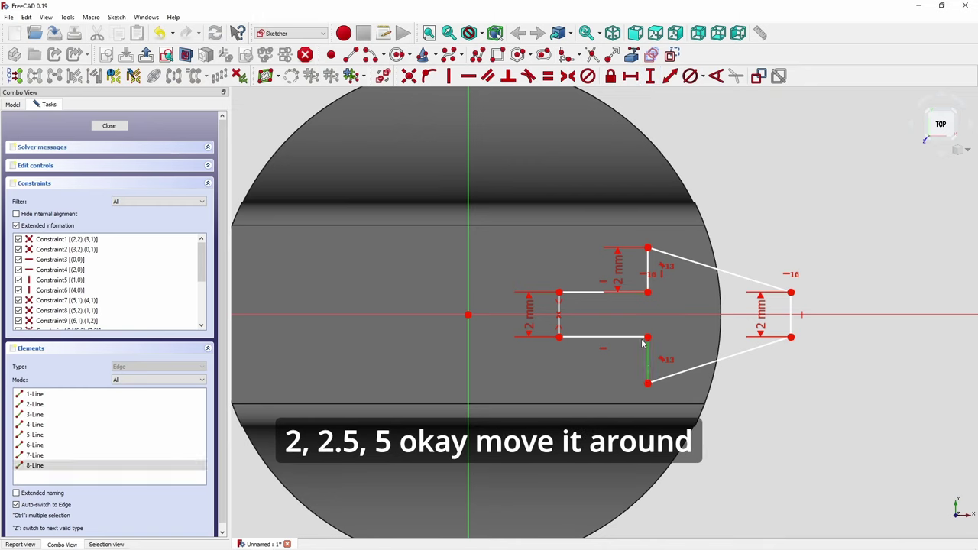
{"action": "left_click", "coordinate": [650, 76]}
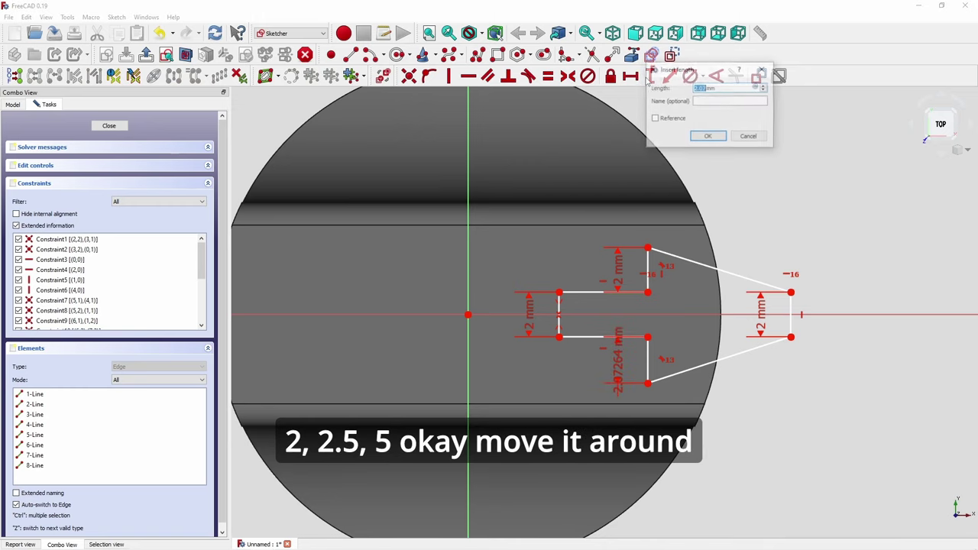
Step: Set the shaft edge to 2.5 mm and the head length to 5 mm, then slide the arrow left
{"action": "left_click", "coordinate": [590, 297]}
{"action": "left_click", "coordinate": [631, 76]}
{"action": "type", "text": "2.5"}
{"action": "key", "text": "Return"}
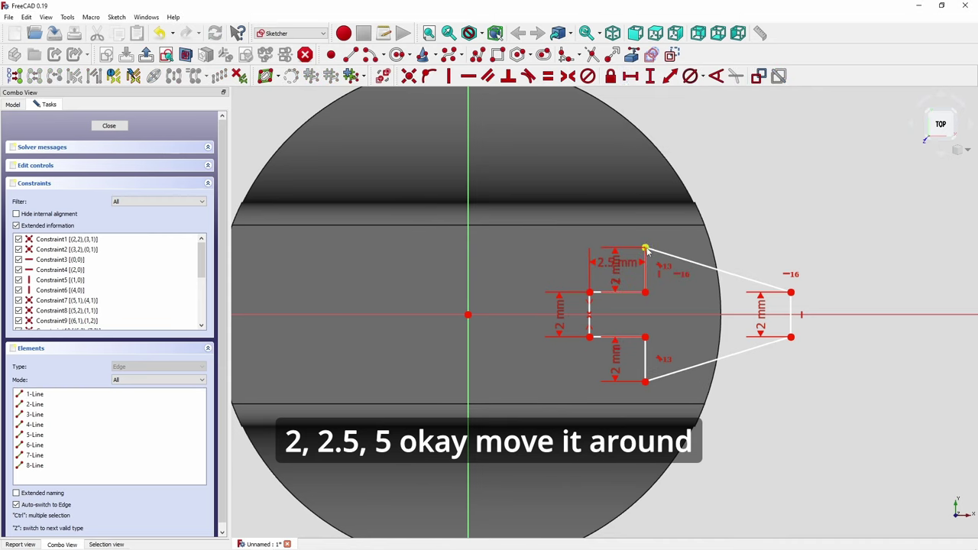
{"action": "left_click", "coordinate": [646, 250]}
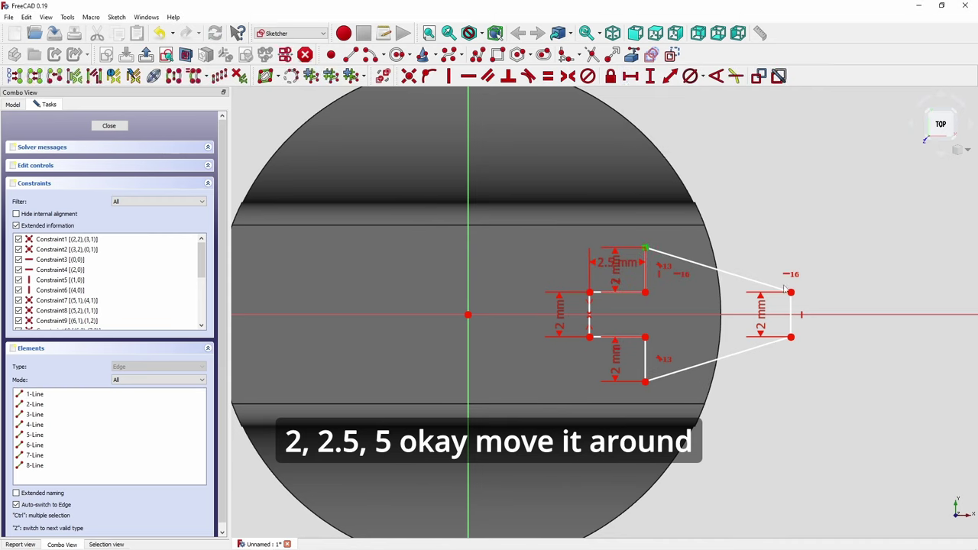
{"action": "left_click", "coordinate": [631, 75]}
{"action": "type", "text": "5"}
{"action": "key", "text": "Return"}
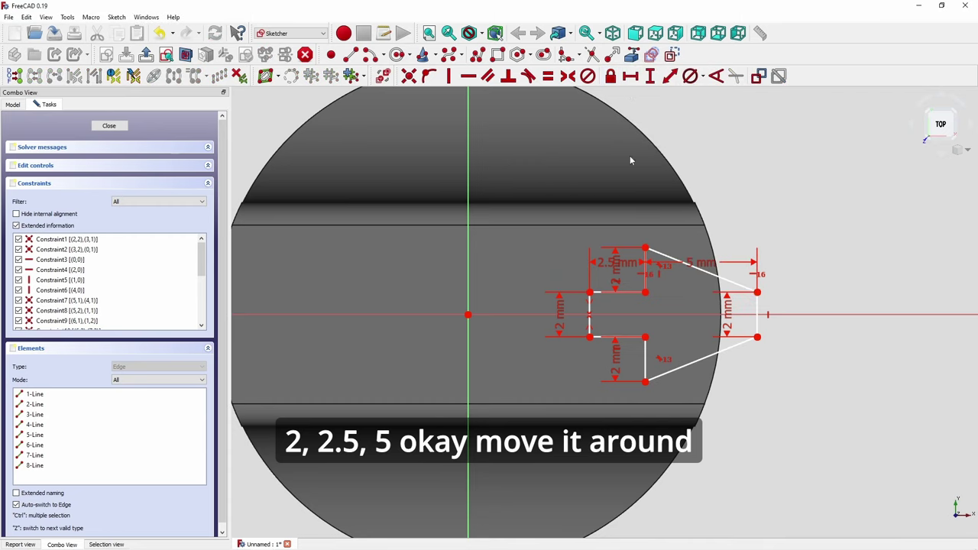
{"action": "mouse_move", "coordinate": [718, 284]}
{"action": "left_mouse_down"}
{"action": "mouse_move", "coordinate": [741, 283]}
{"action": "mouse_move", "coordinate": [701, 278]}
{"action": "left_mouse_up"}
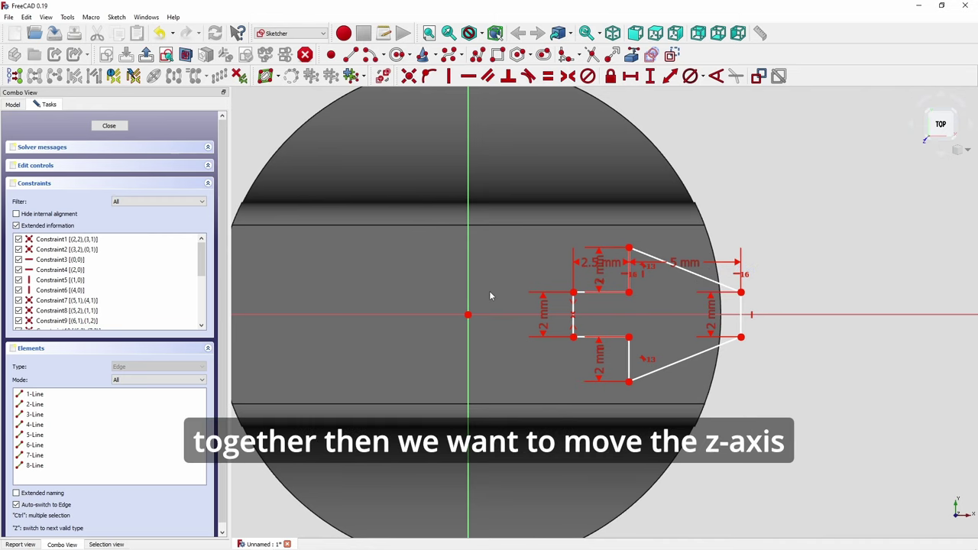
Step: Close the arrow sketch and set its attachment offset Z translation to 1 mm
{"action": "left_click", "coordinate": [114, 127]}
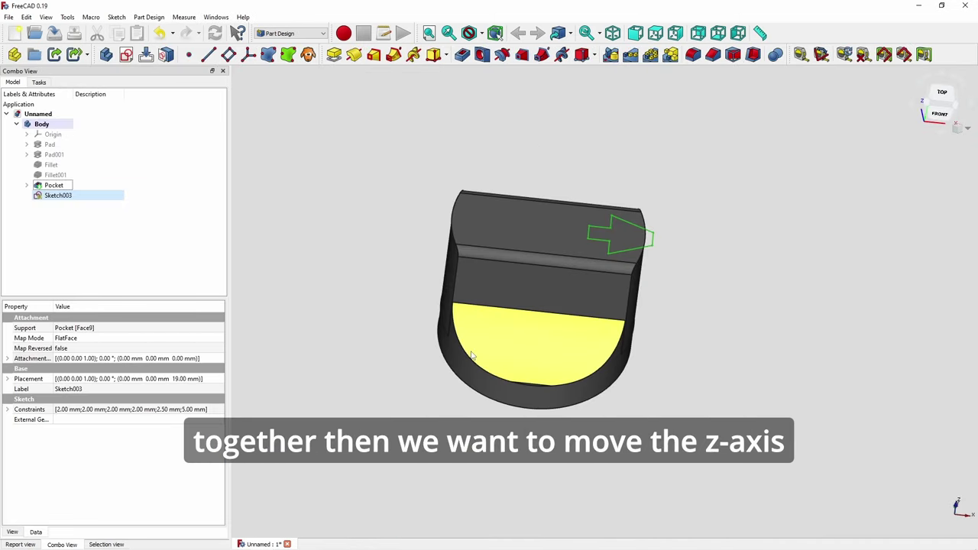
{"action": "left_click", "coordinate": [216, 360]}
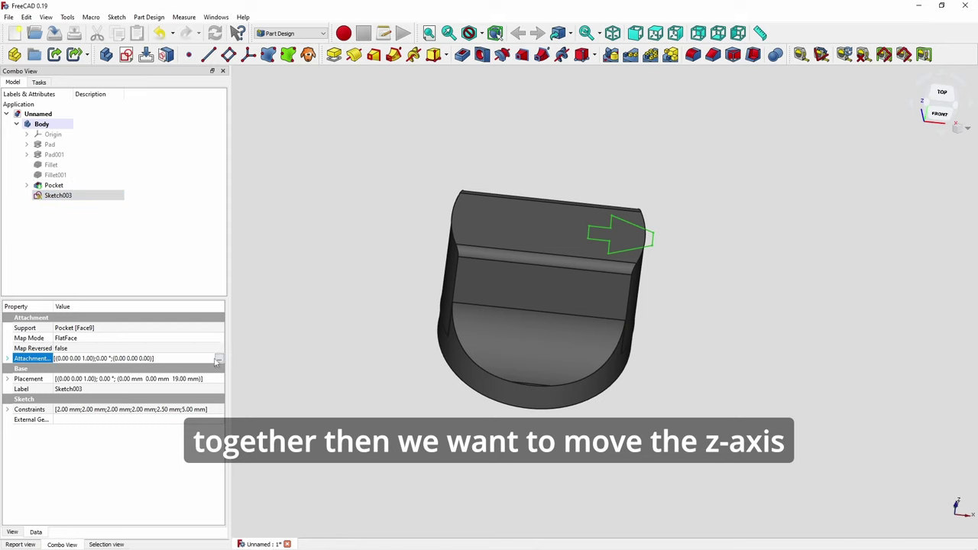
{"action": "left_click", "coordinate": [219, 359]}
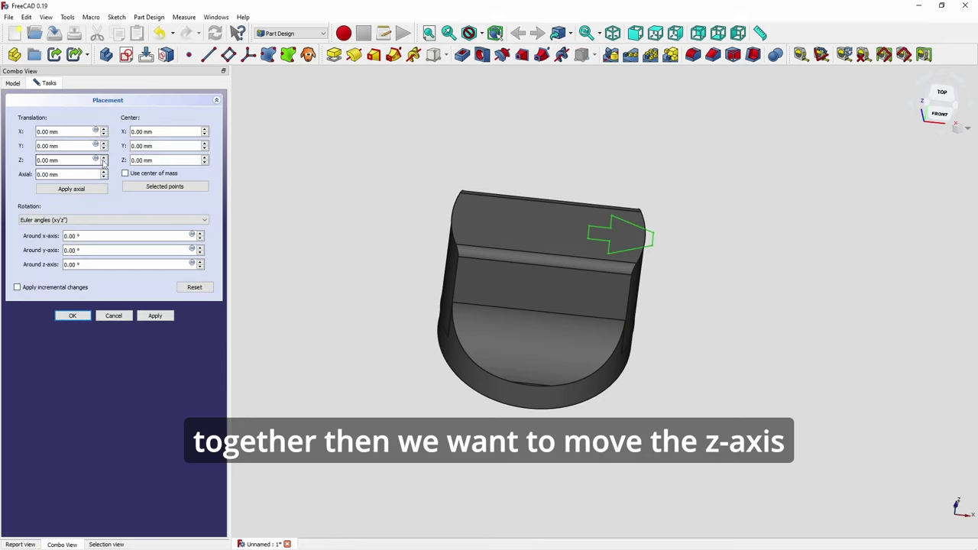
{"action": "left_click", "coordinate": [104, 156]}
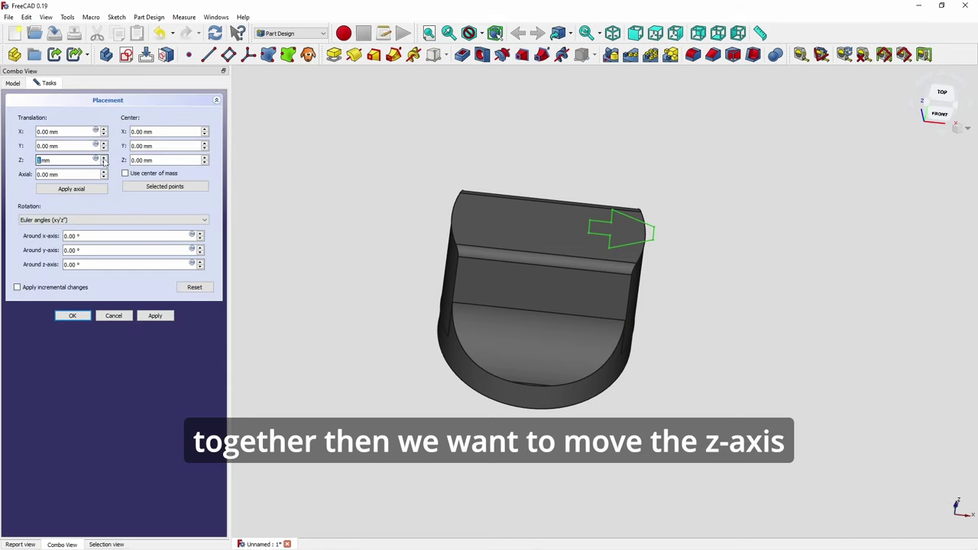
{"action": "left_click", "coordinate": [73, 316]}
{"action": "left_click", "coordinate": [334, 55]}
Step: Pad the arrow sketch reversed into the bar, lengthening it past 14 mm
{"action": "key", "text": "Escape"}
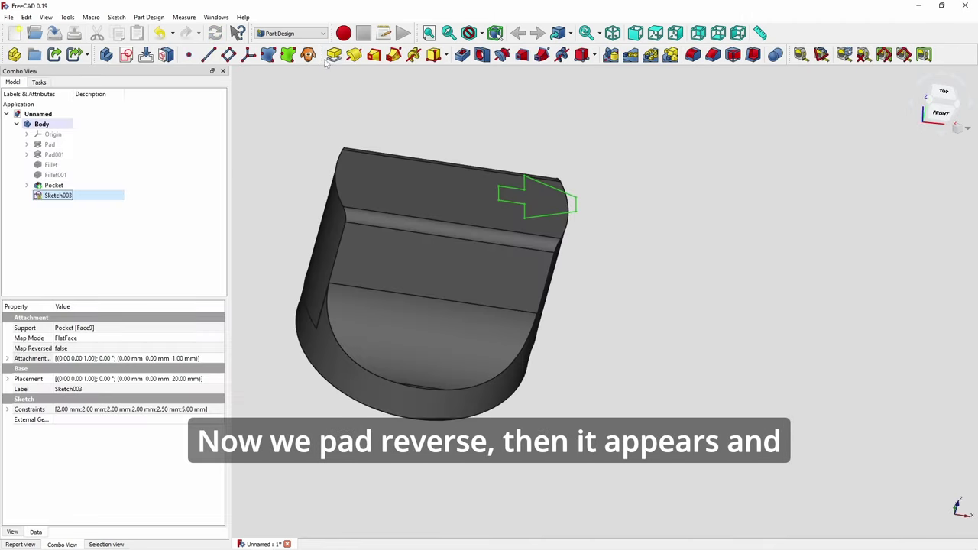
{"action": "left_click", "coordinate": [334, 56]}
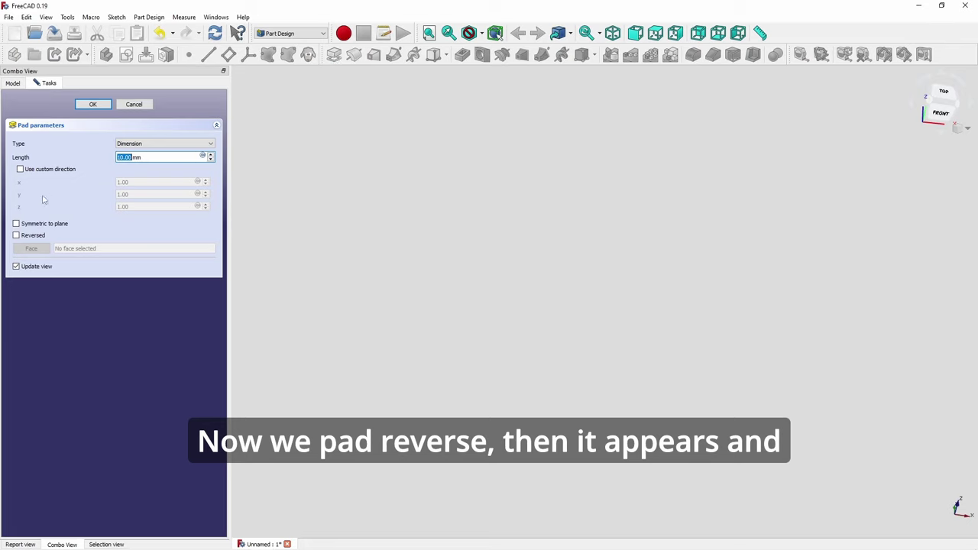
{"action": "left_click", "coordinate": [34, 237]}
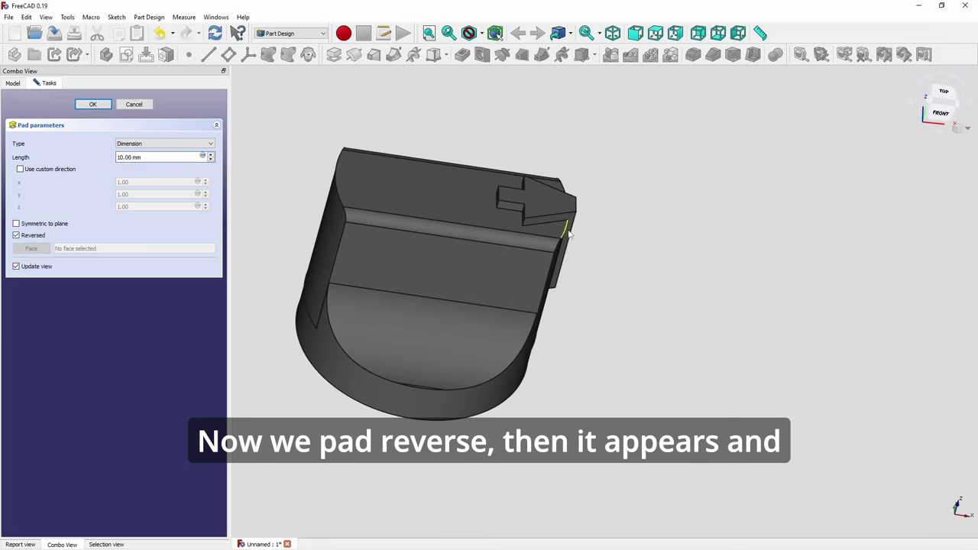
{"action": "left_click", "coordinate": [211, 154]}
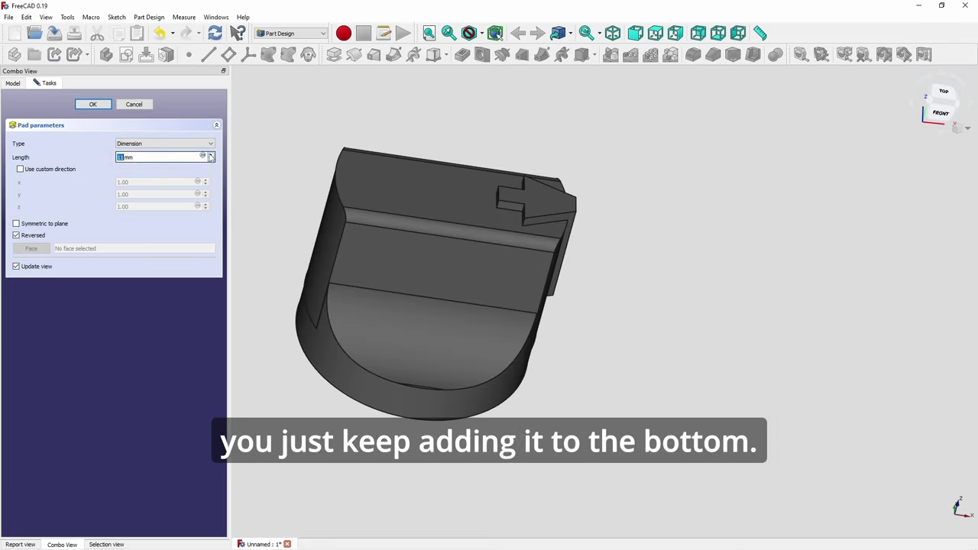
{"action": "middle_click_drag", "start_coordinate": [487, 290], "coordinate": [408, 270]}
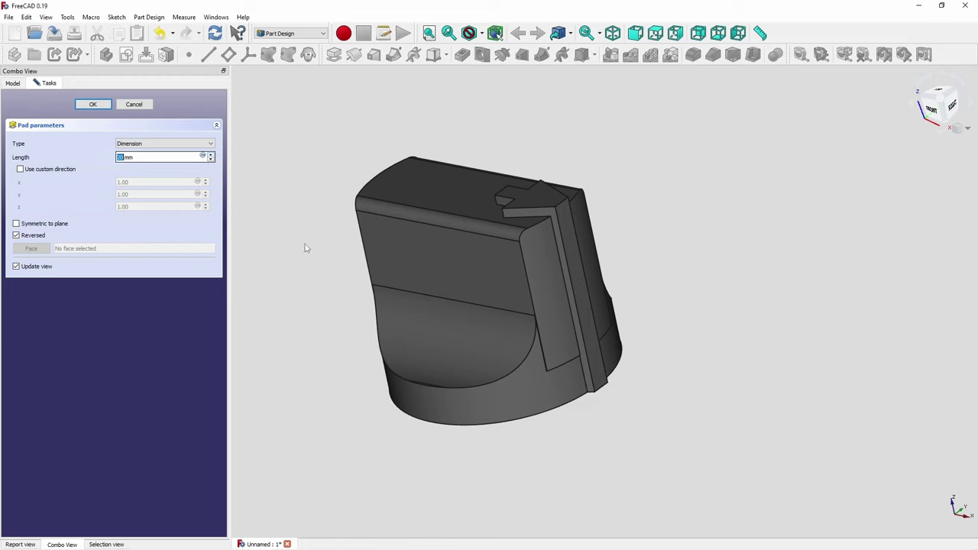
{"action": "key", "text": "Return"}
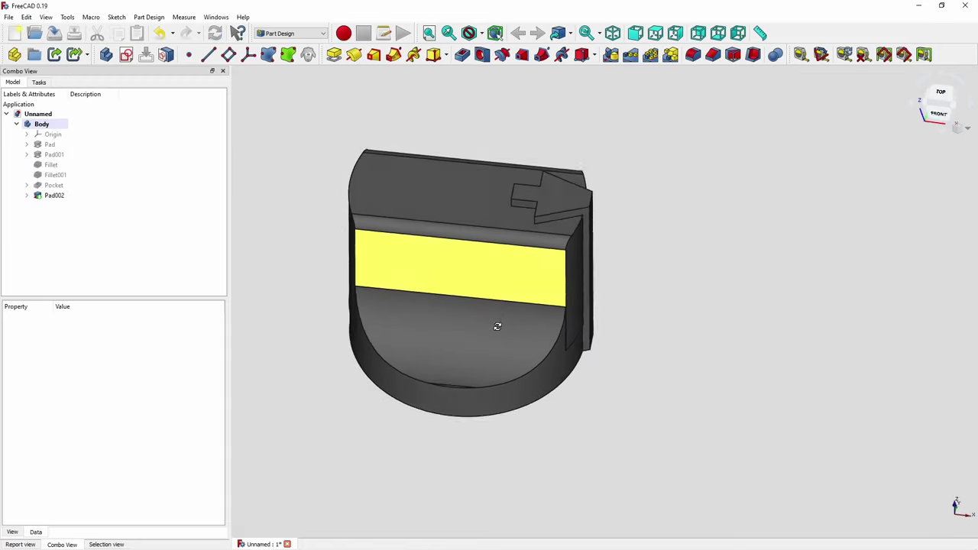